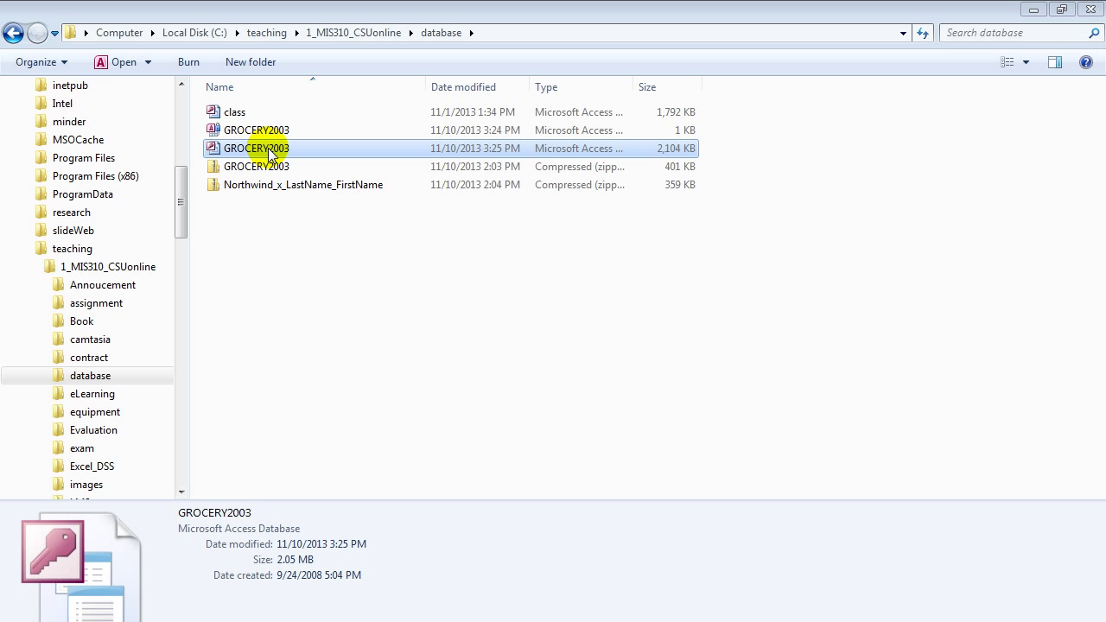
Step: Open the GROCERY2003 database in Access and display its table relationships in a maximized window
{"action": "double_click", "coordinate": [271, 154]}
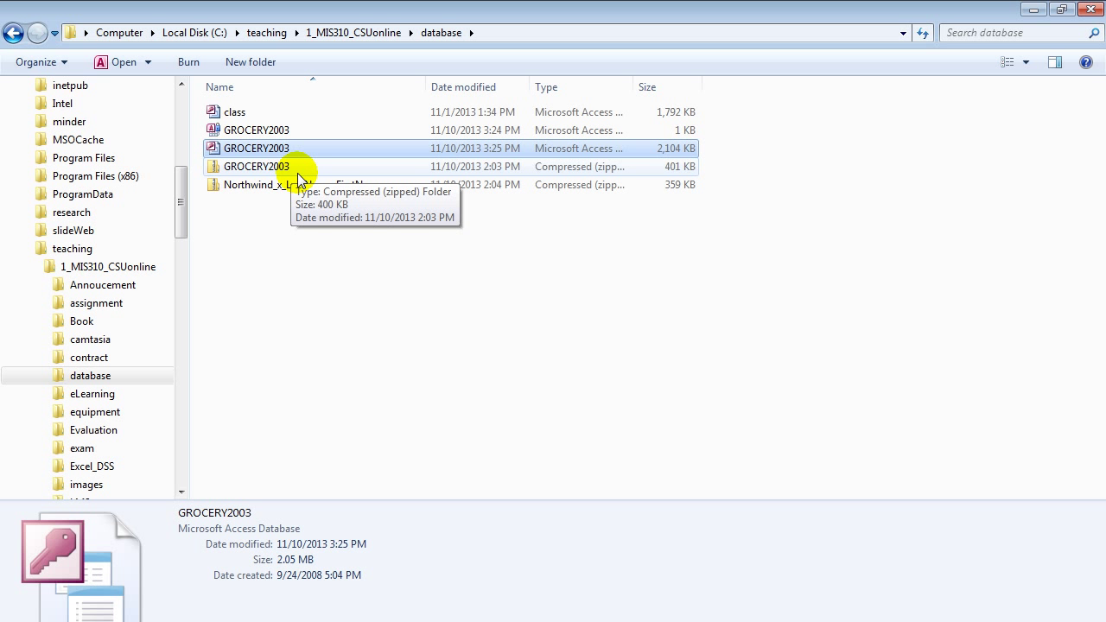
{"action": "key", "text": "alt+Tab"}
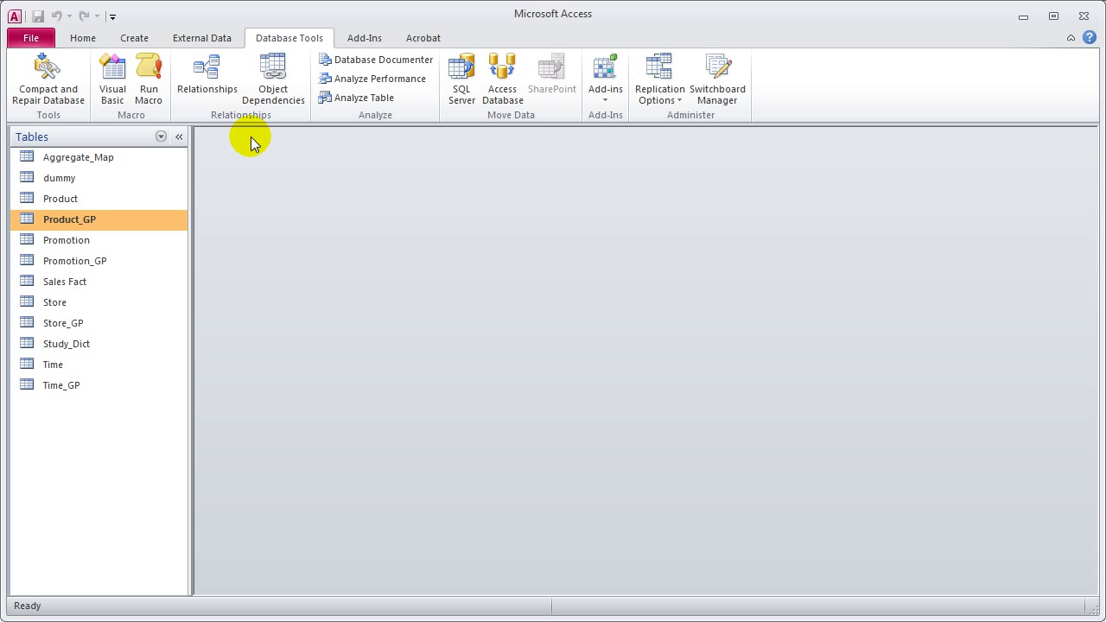
{"action": "left_click", "coordinate": [216, 78]}
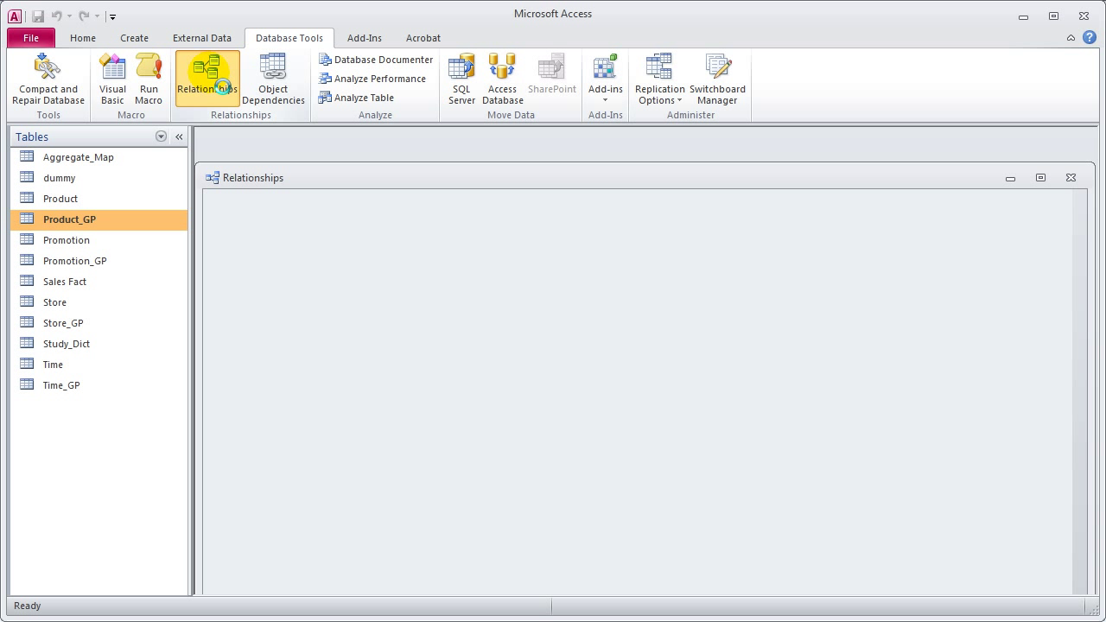
{"action": "left_click", "coordinate": [1041, 179]}
Step: Shift the Product and Sales Fact tables slightly in the relationship diagram and examine the keys linking Sales Fact to the dimension tables
{"action": "left_click_drag", "start_coordinate": [371, 342], "coordinate": [368, 352]}
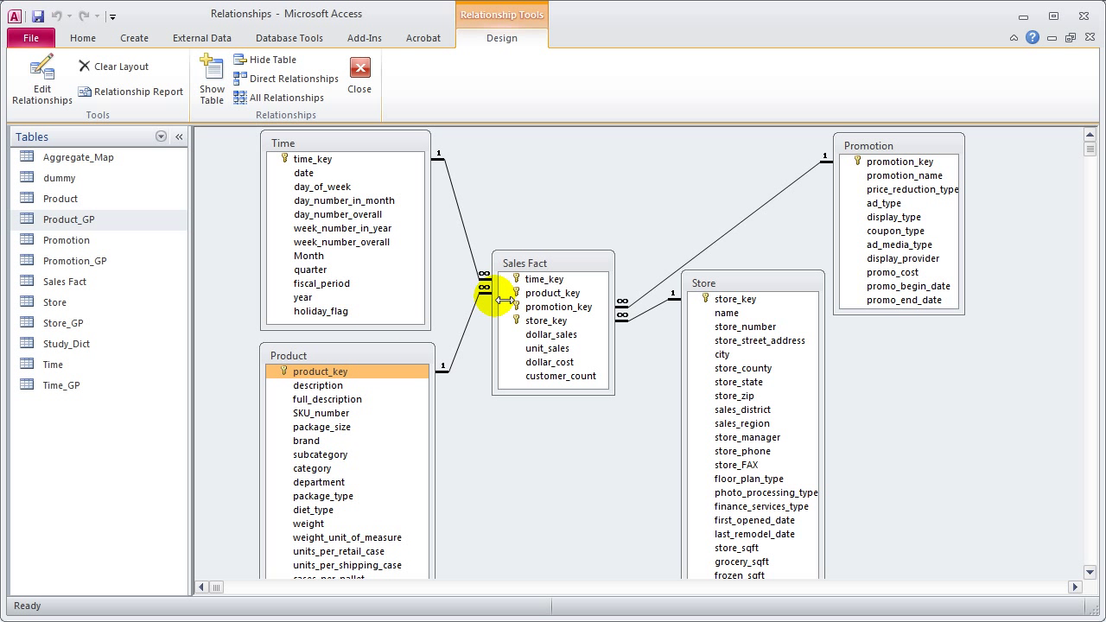
{"action": "left_click_drag", "start_coordinate": [556, 261], "coordinate": [561, 247]}
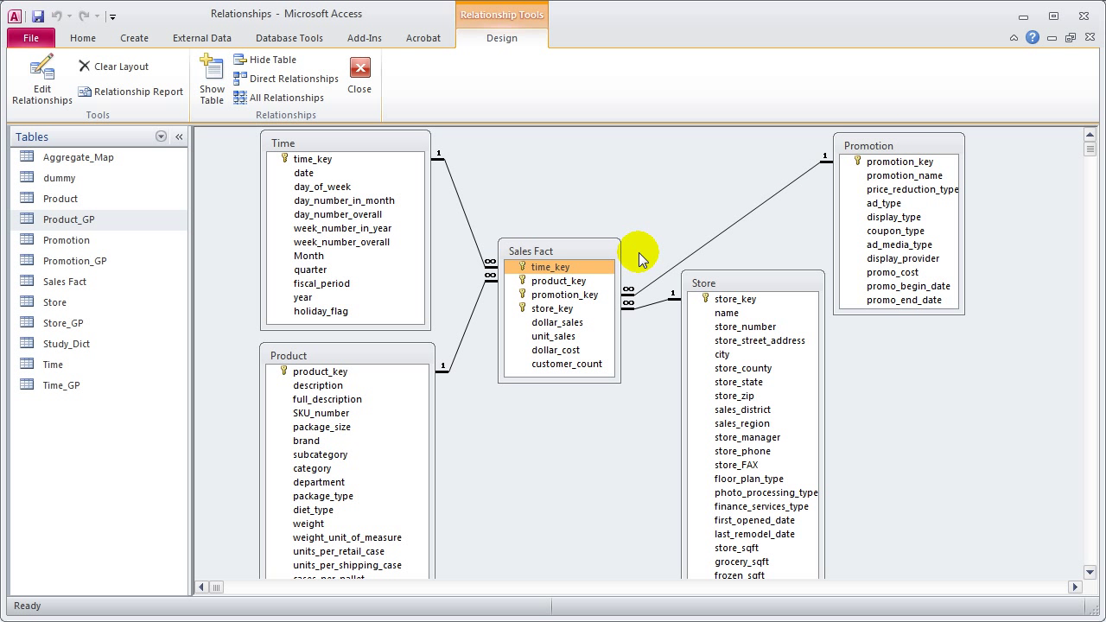
{"action": "left_click", "coordinate": [574, 267]}
{"action": "left_click", "coordinate": [891, 163]}
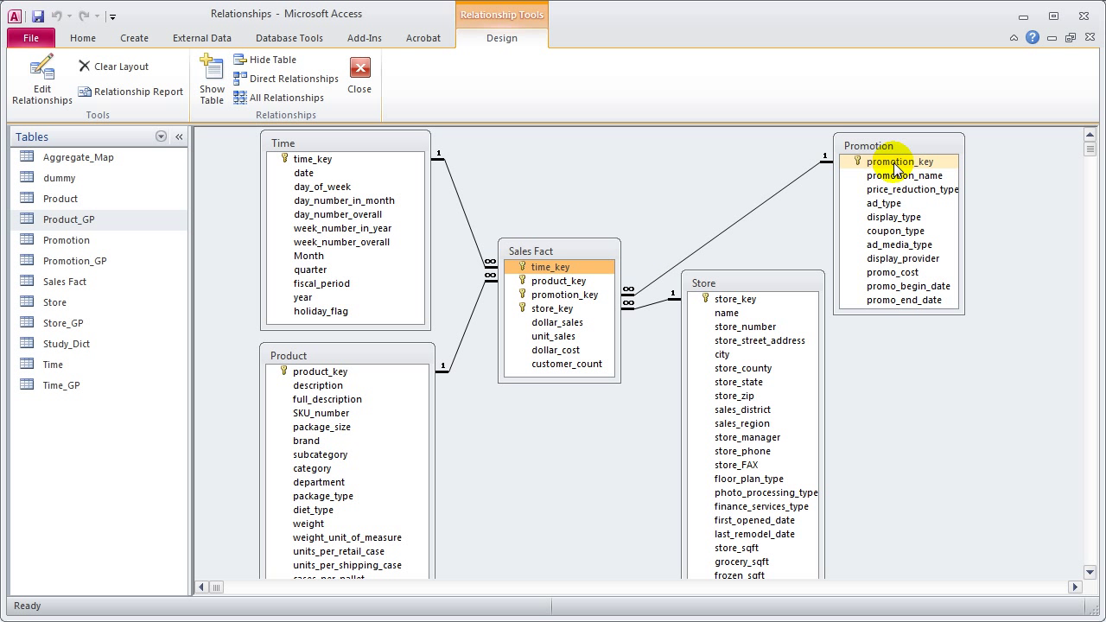
{"action": "left_click", "coordinate": [751, 303]}
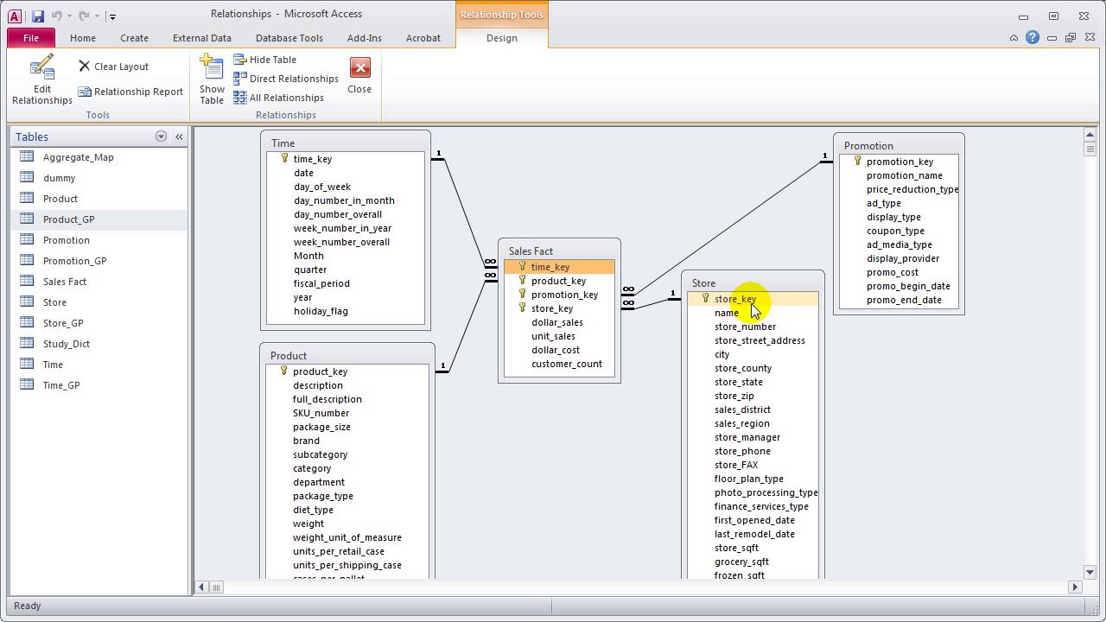
{"action": "left_click", "coordinate": [414, 372]}
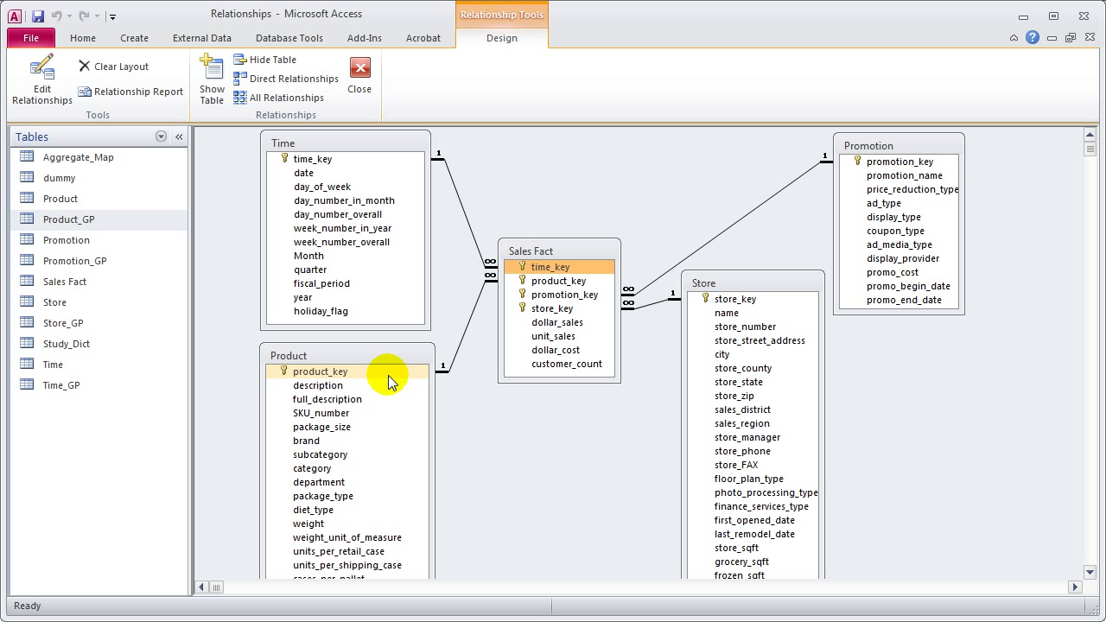
{"action": "left_click", "coordinate": [548, 267]}
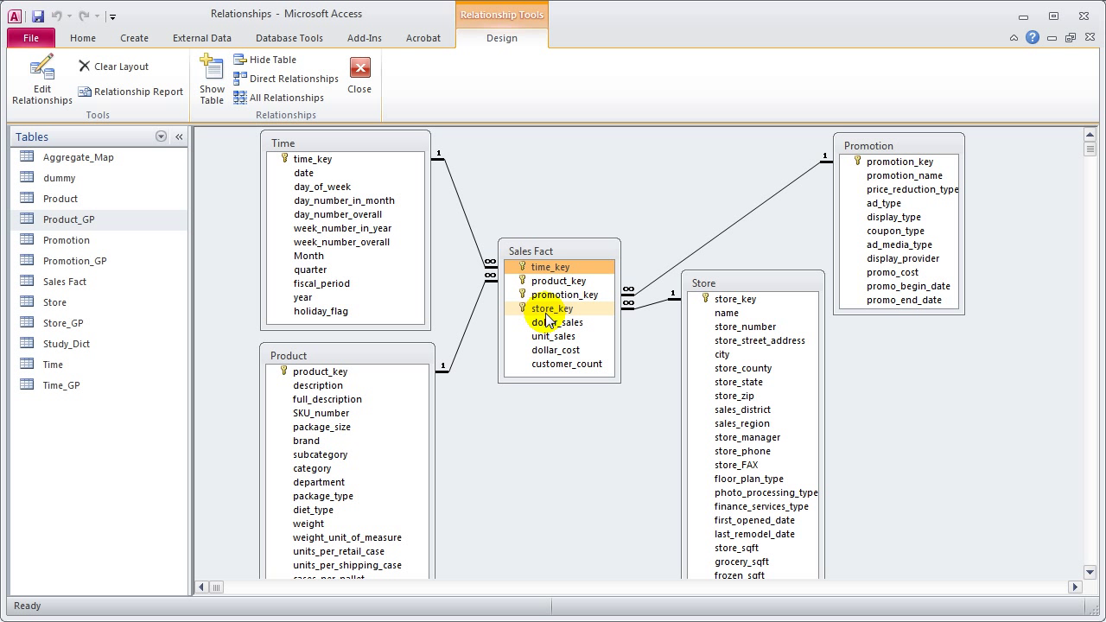
Step: Open the Sales Fact table and examine the time, product, promotion and store keys of its first record
{"action": "double_click", "coordinate": [120, 285]}
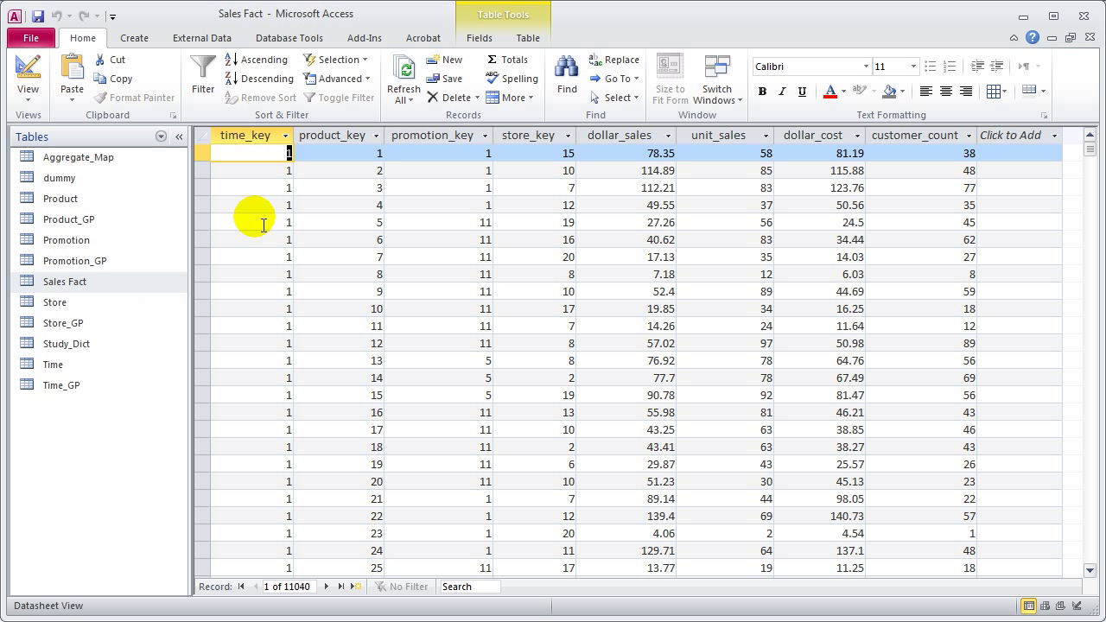
{"action": "left_click", "coordinate": [202, 153]}
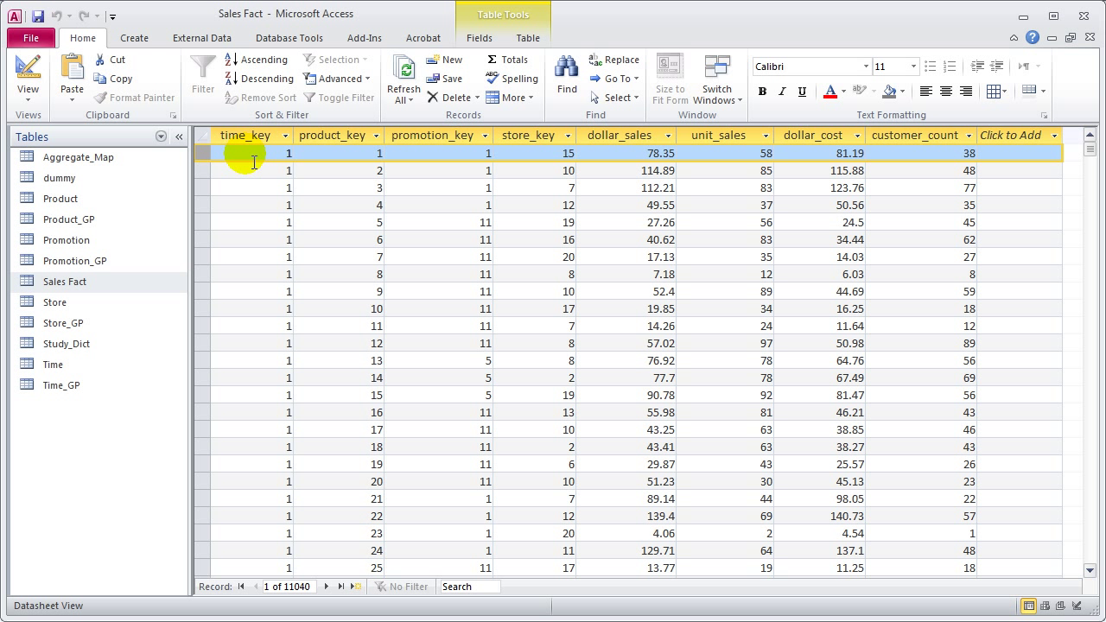
{"action": "left_click_drag", "start_coordinate": [259, 154], "coordinate": [307, 156]}
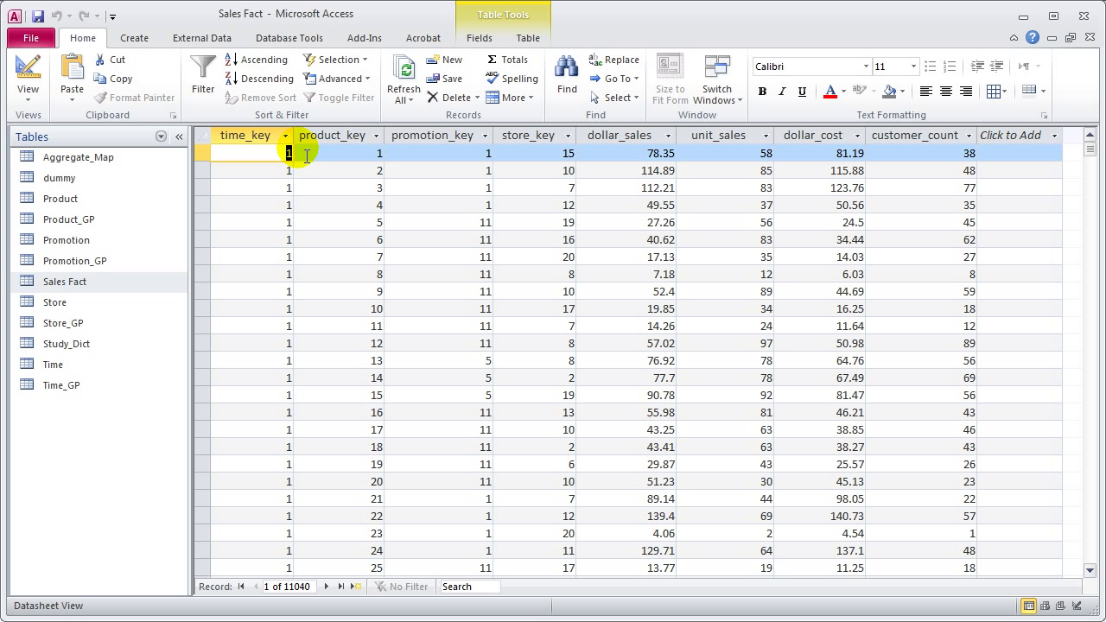
{"action": "left_click", "coordinate": [360, 159]}
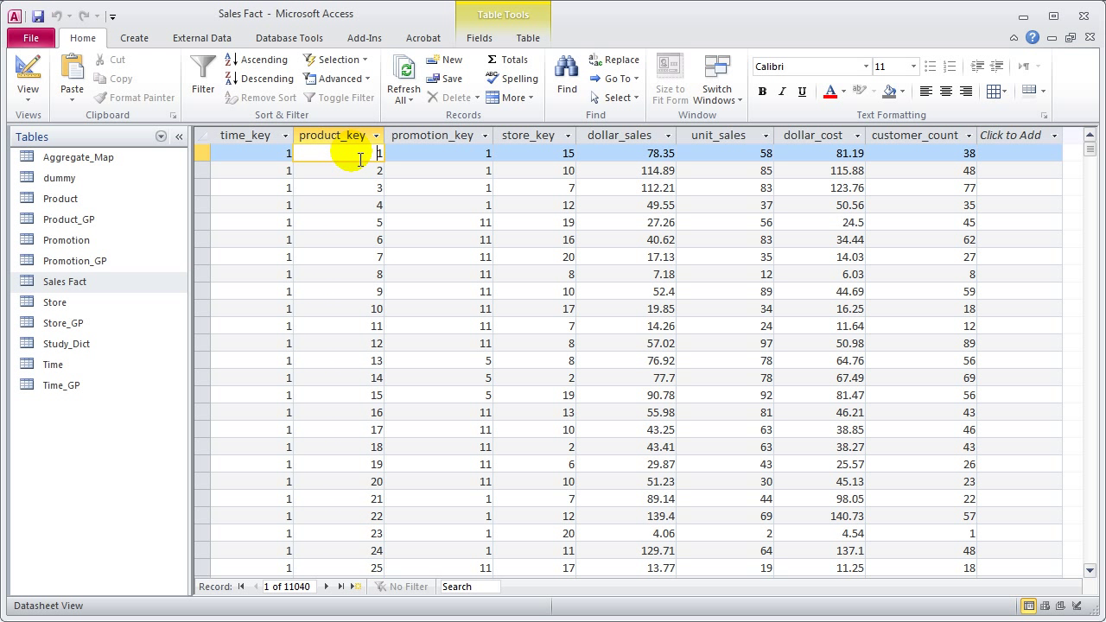
{"action": "left_click", "coordinate": [483, 158]}
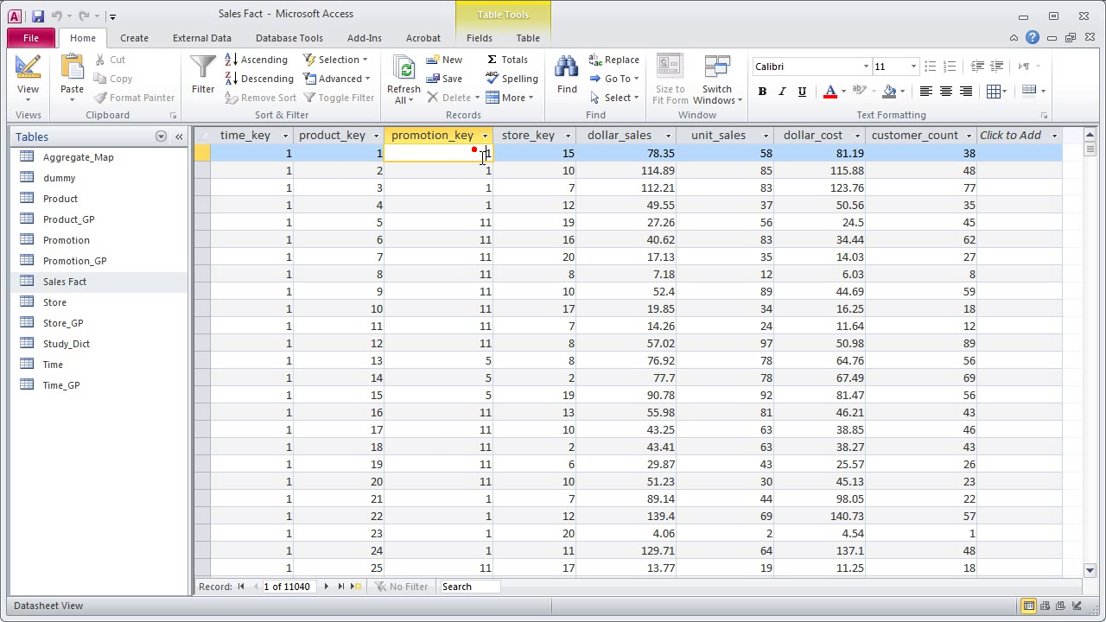
{"action": "left_click", "coordinate": [560, 155]}
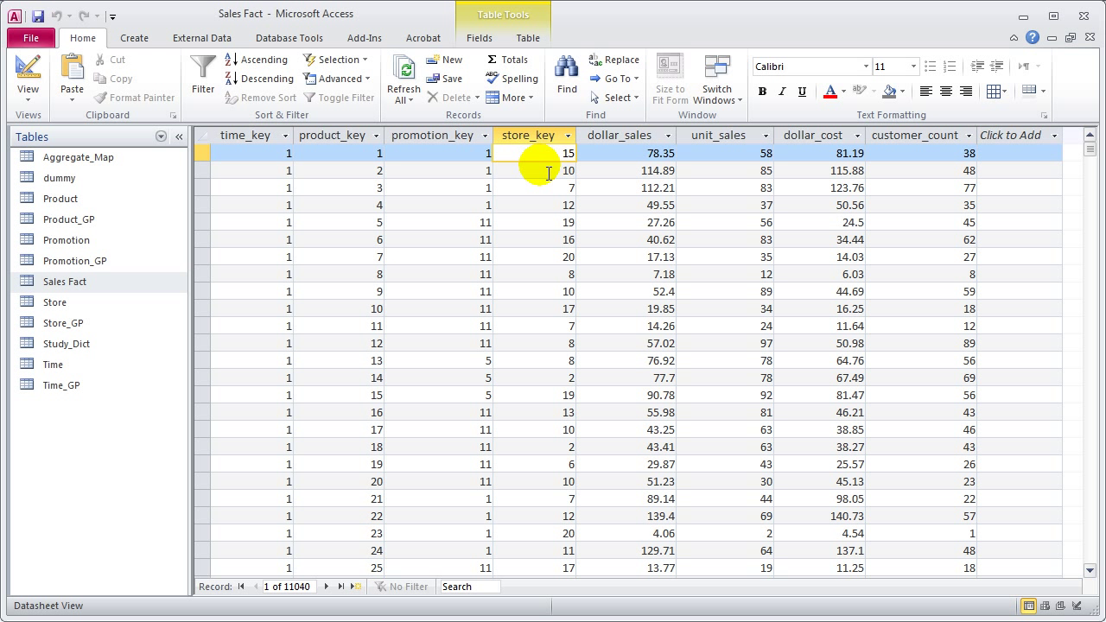
Step: Examine the dollar_sales, unit_sales, dollar_cost and customer_count values of the first Sales Fact record
{"action": "left_click", "coordinate": [642, 157]}
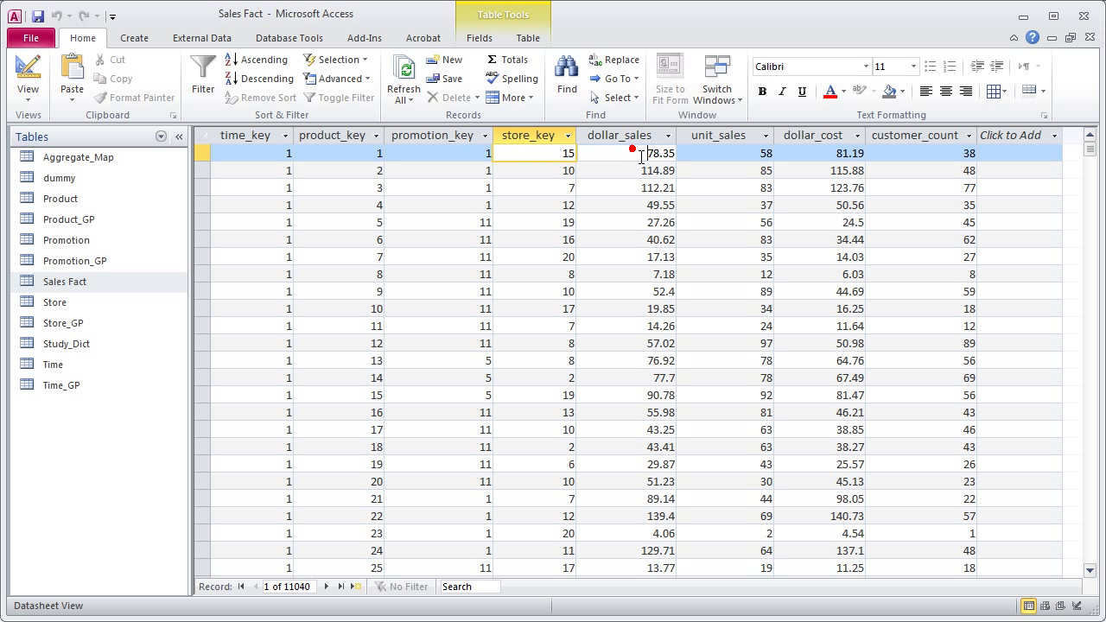
{"action": "double_click", "coordinate": [769, 156]}
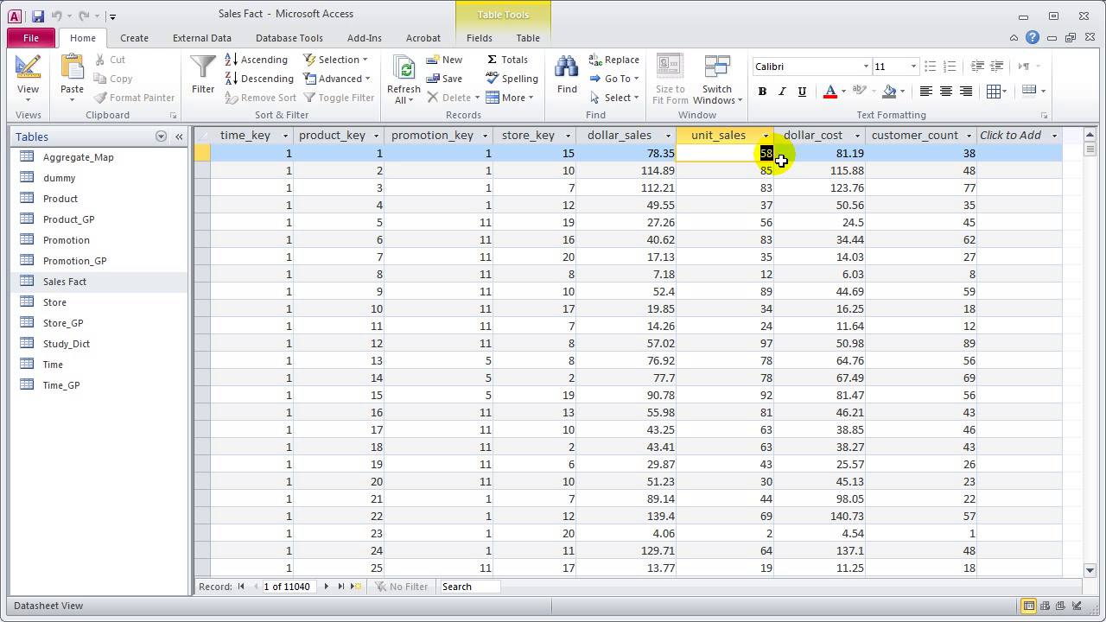
{"action": "double_click", "coordinate": [640, 153]}
{"action": "left_click_drag", "start_coordinate": [676, 161], "coordinate": [691, 156]}
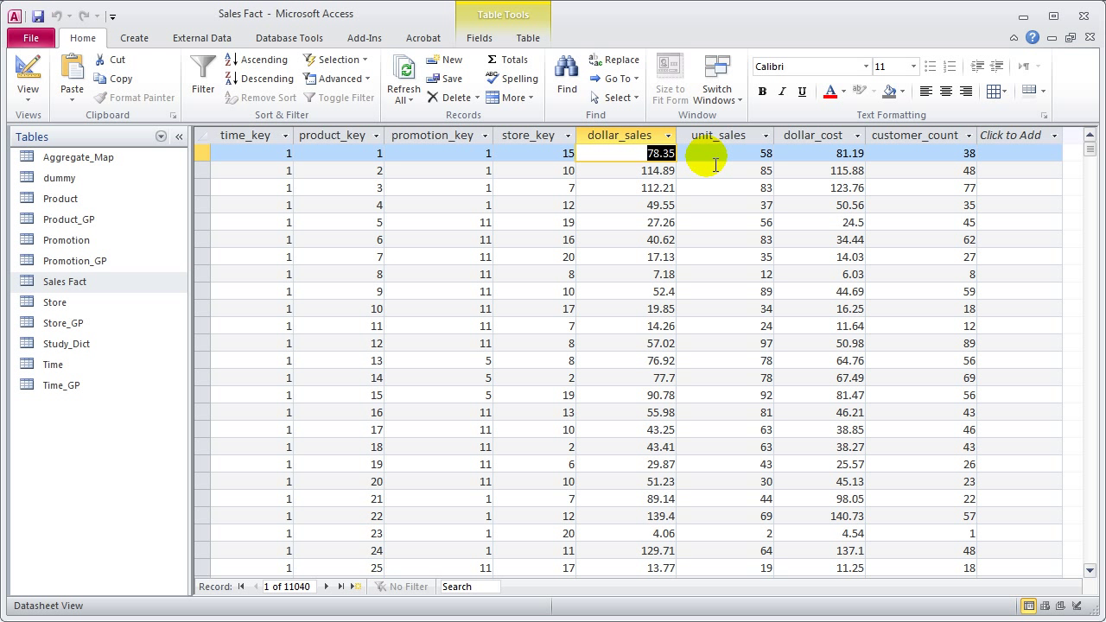
{"action": "left_click_drag", "start_coordinate": [808, 155], "coordinate": [869, 169]}
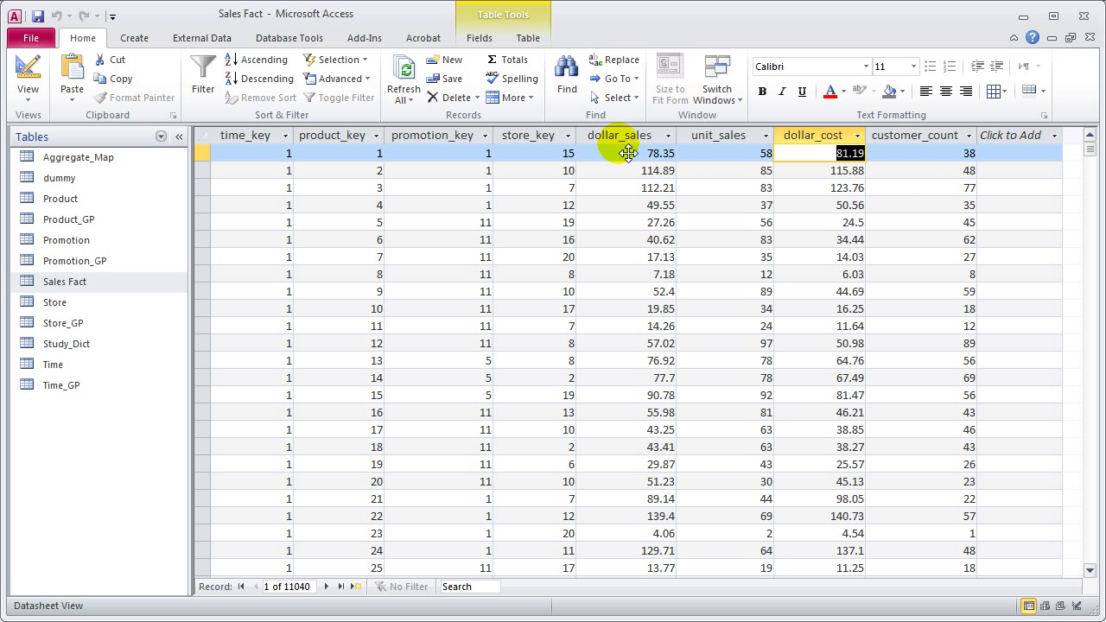
{"action": "left_click_drag", "start_coordinate": [629, 154], "coordinate": [708, 157]}
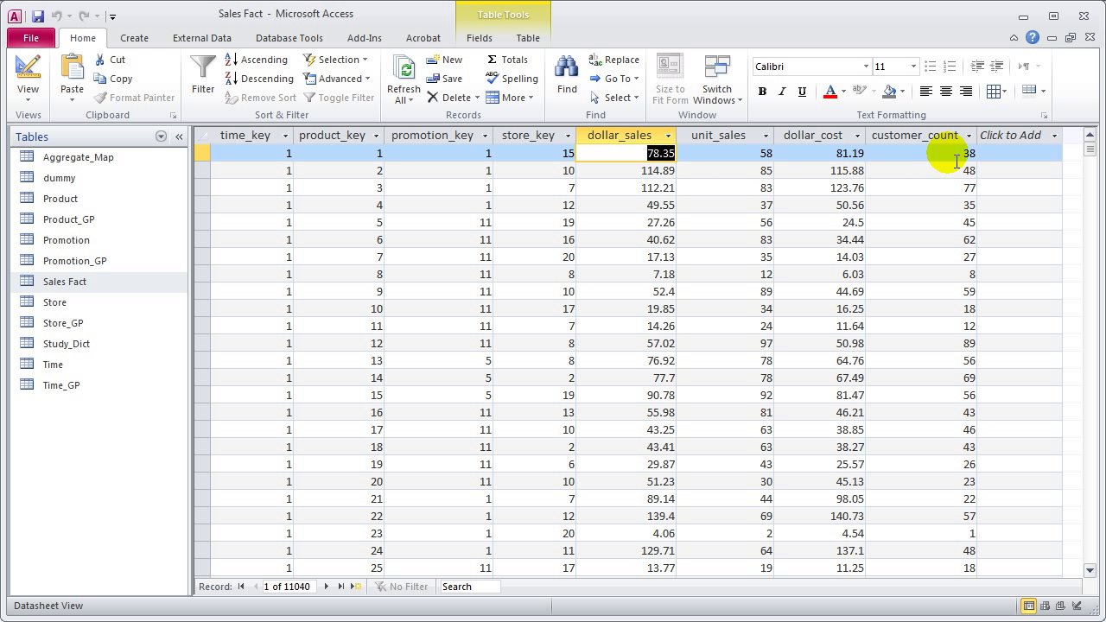
{"action": "left_click_drag", "start_coordinate": [949, 153], "coordinate": [985, 162]}
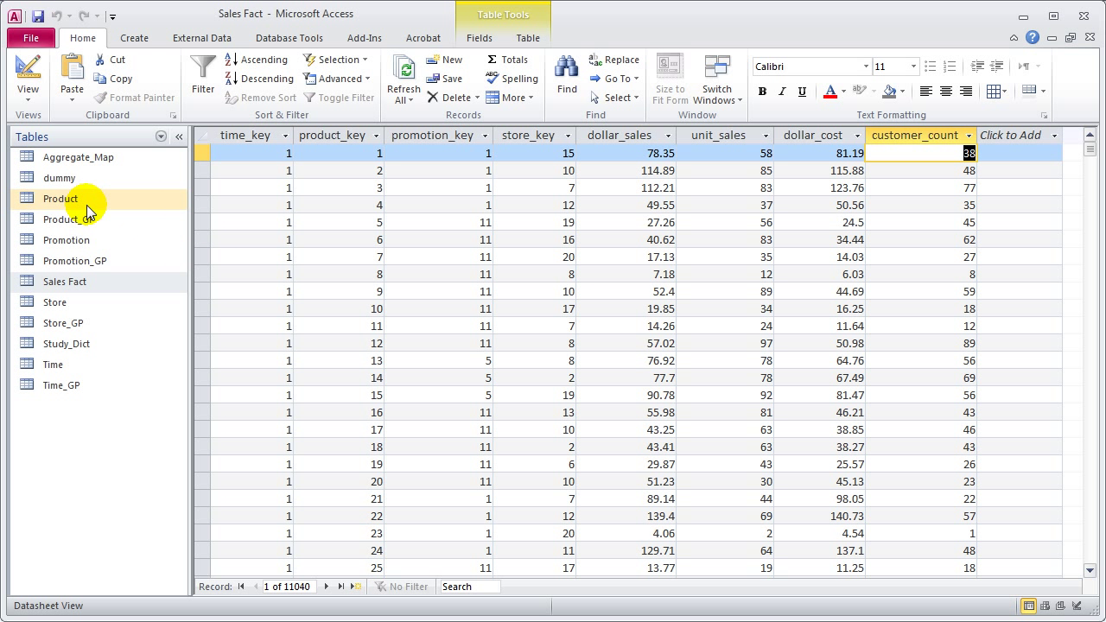
Step: Look up time key 1 in the Time table and store key 15 in the Store table
{"action": "double_click", "coordinate": [76, 366]}
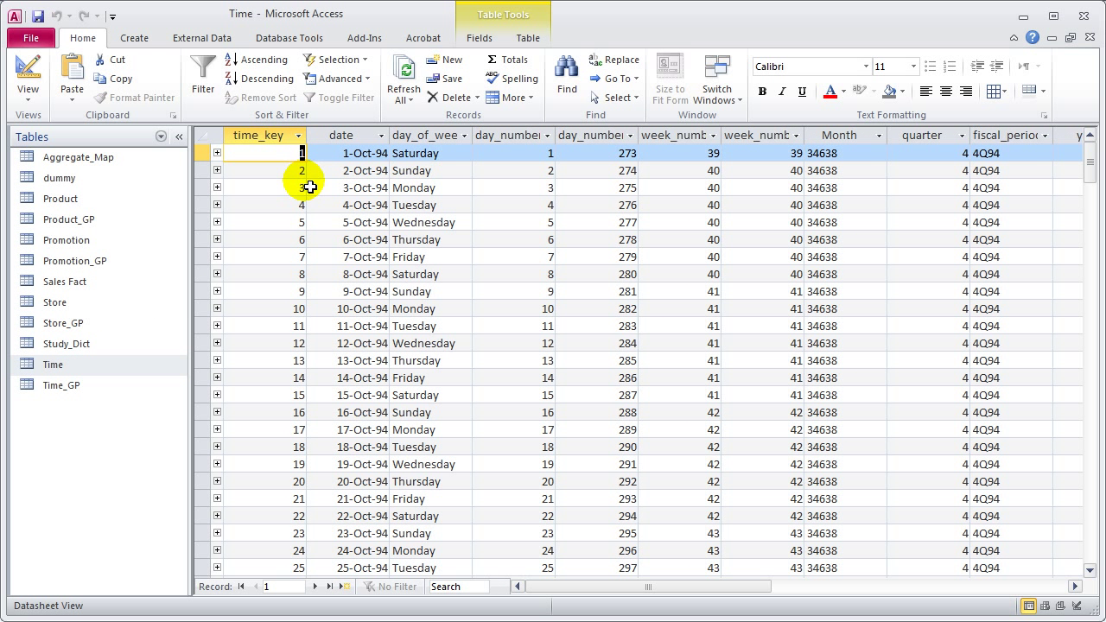
{"action": "left_click", "coordinate": [448, 156]}
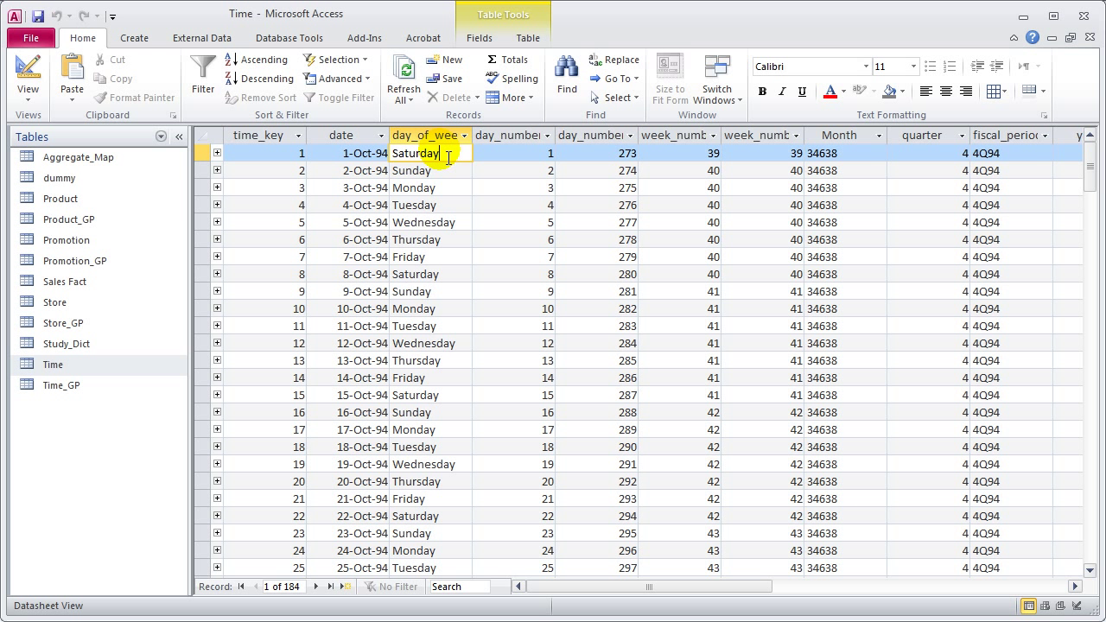
{"action": "left_click", "coordinate": [1024, 154]}
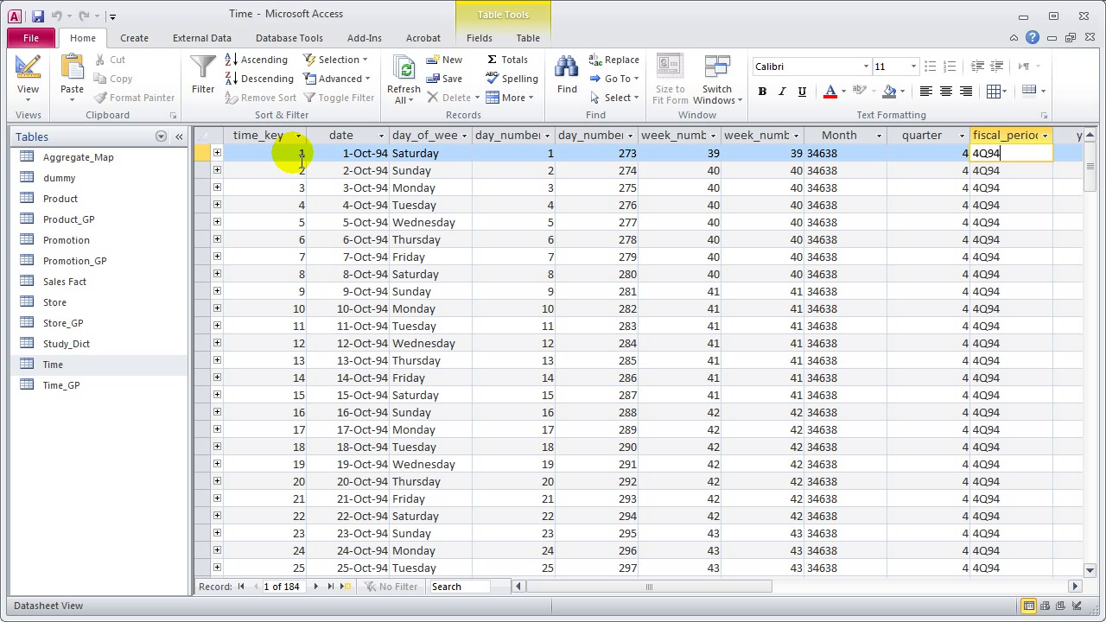
{"action": "double_click", "coordinate": [106, 300]}
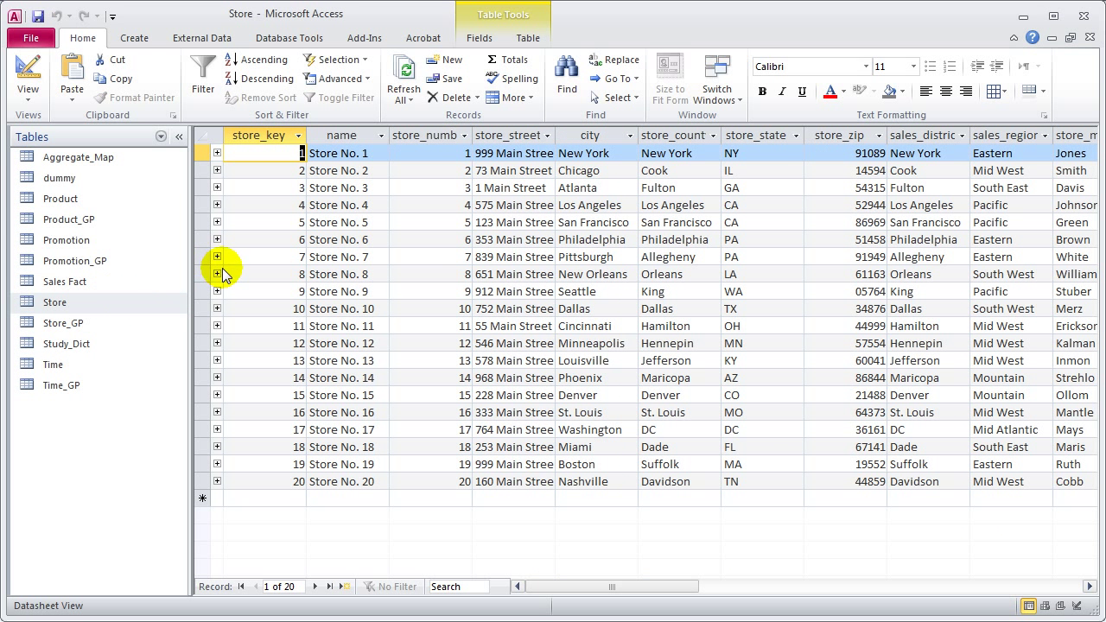
{"action": "left_click", "coordinate": [217, 400]}
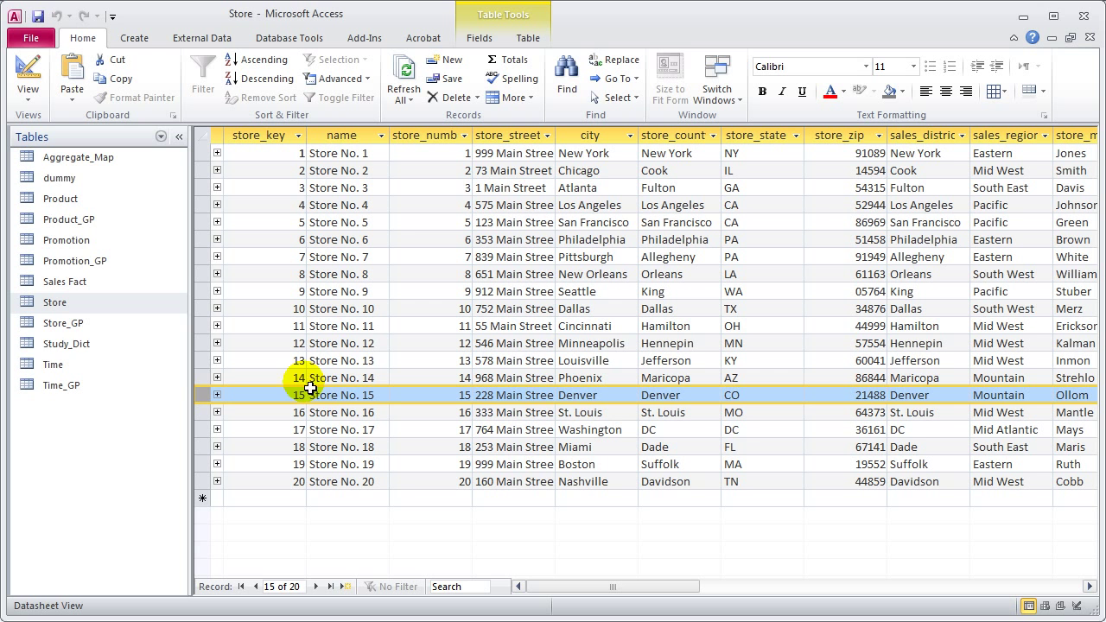
Step: Open the Promotion table and examine the full records for promotion key 1 and the No Promotion entry
{"action": "double_click", "coordinate": [88, 242]}
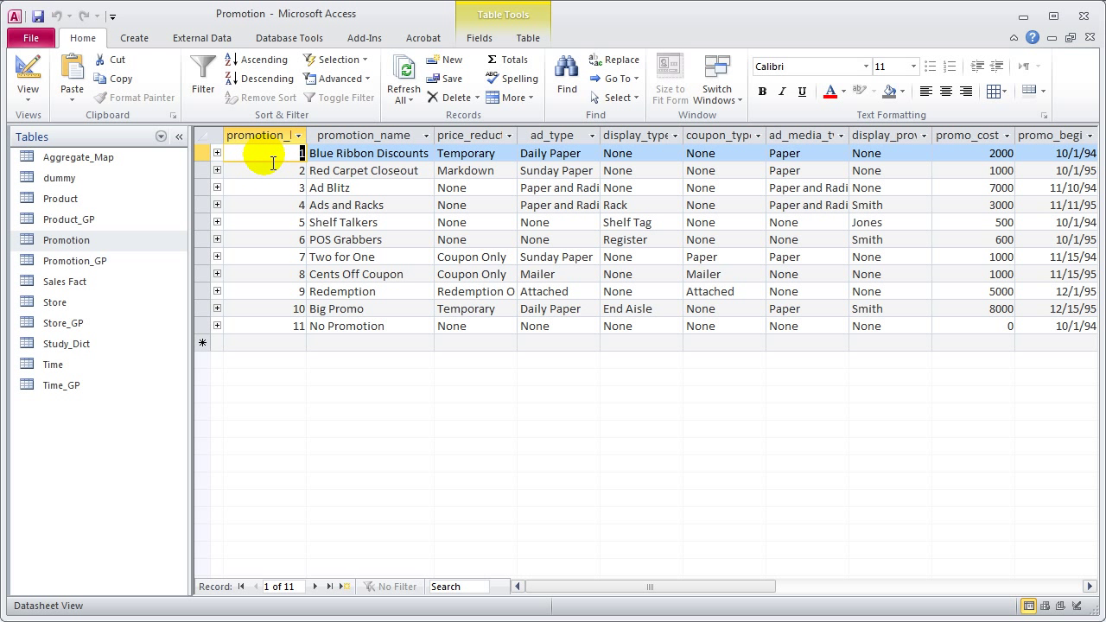
{"action": "left_click", "coordinate": [508, 162]}
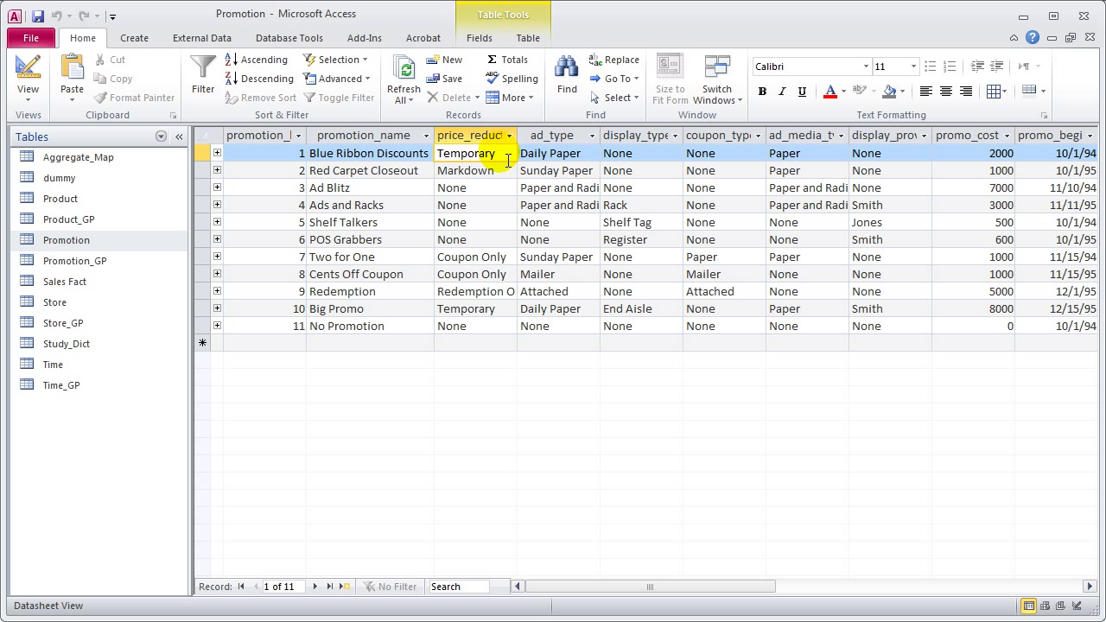
{"action": "left_click", "coordinate": [597, 162]}
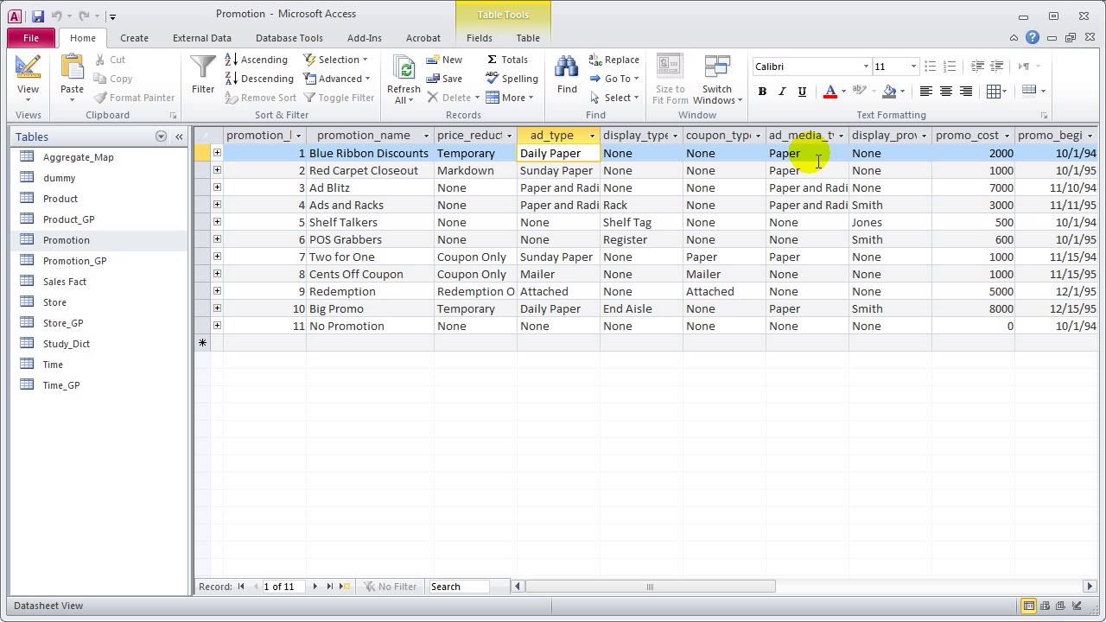
{"action": "left_click", "coordinate": [1054, 155]}
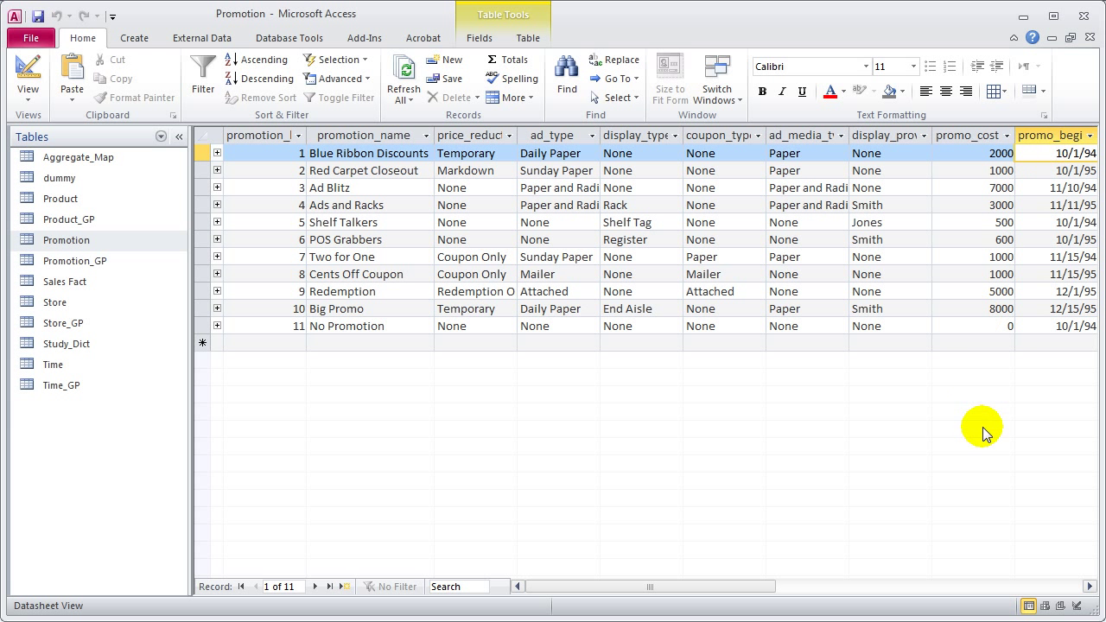
{"action": "left_click_drag", "start_coordinate": [758, 588], "coordinate": [826, 587]}
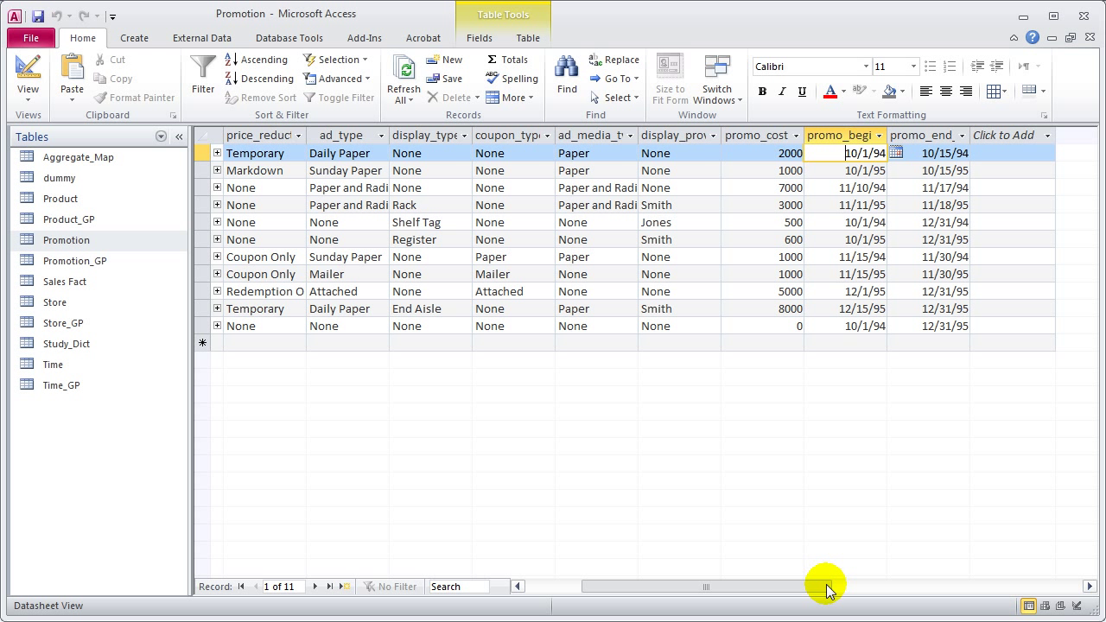
{"action": "left_click_drag", "start_coordinate": [826, 588], "coordinate": [596, 582]}
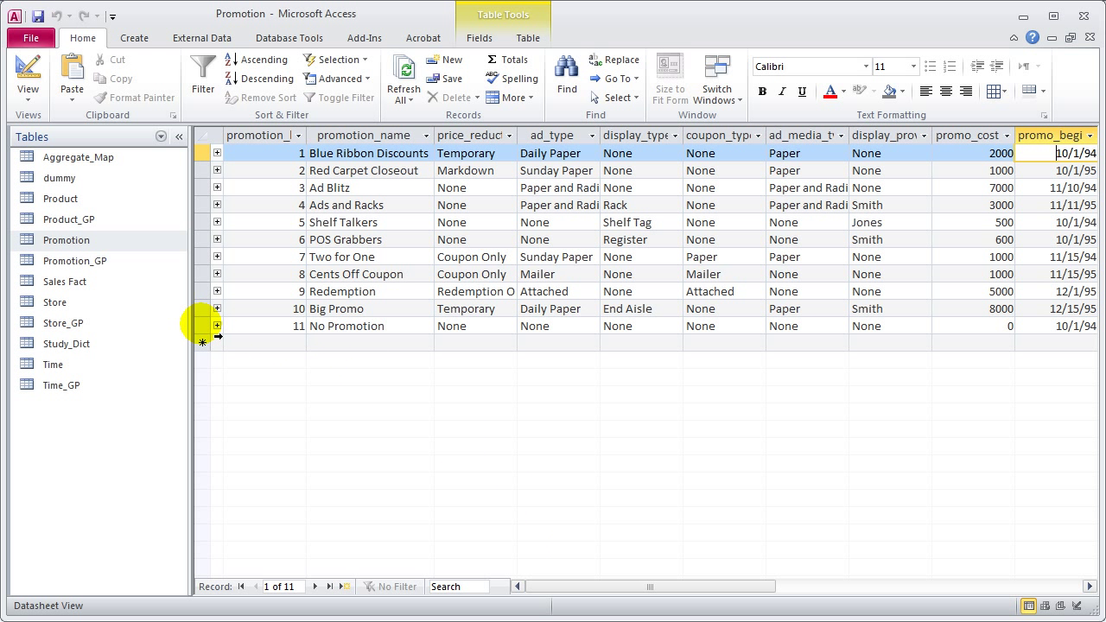
{"action": "left_click", "coordinate": [201, 326]}
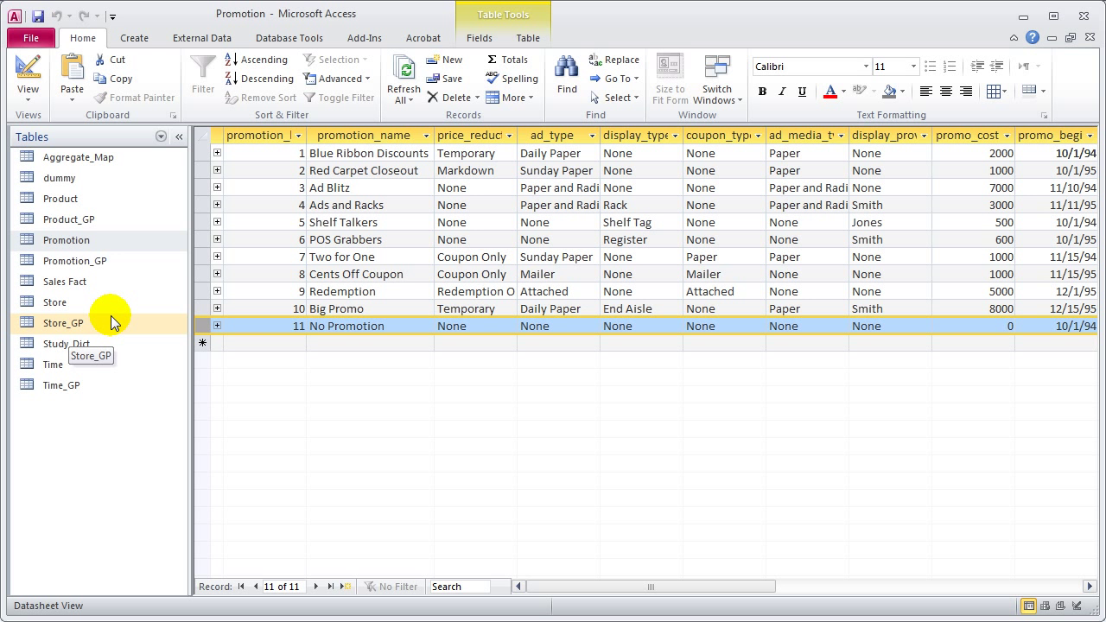
Step: Revisit the Sales Fact records and examine the Store table's complete field list in Design view
{"action": "double_click", "coordinate": [79, 281]}
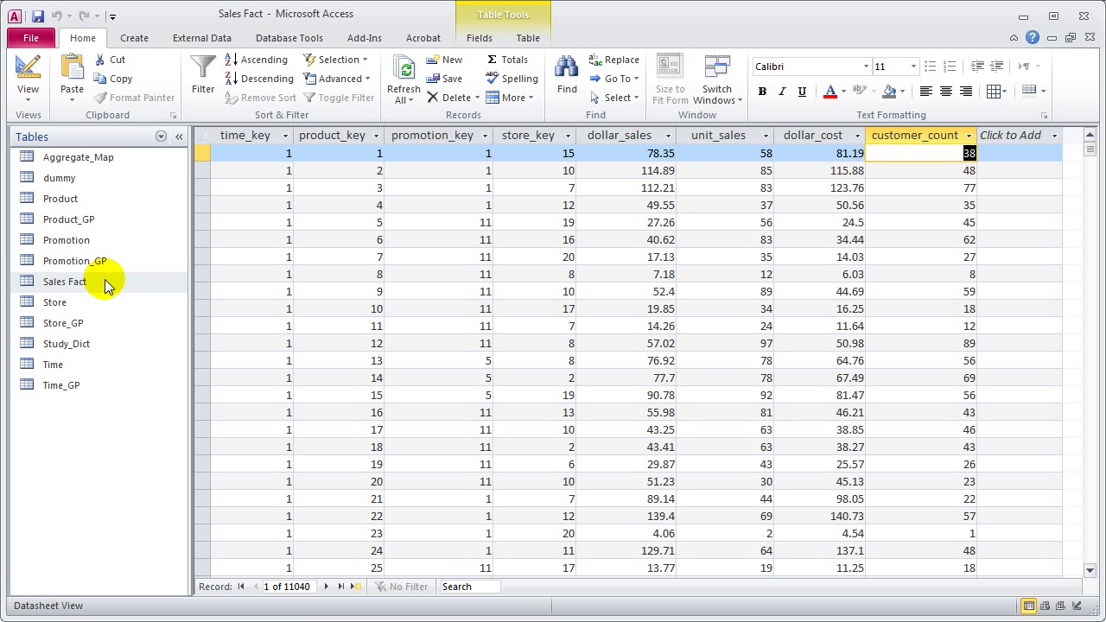
{"action": "left_click", "coordinate": [54, 304]}
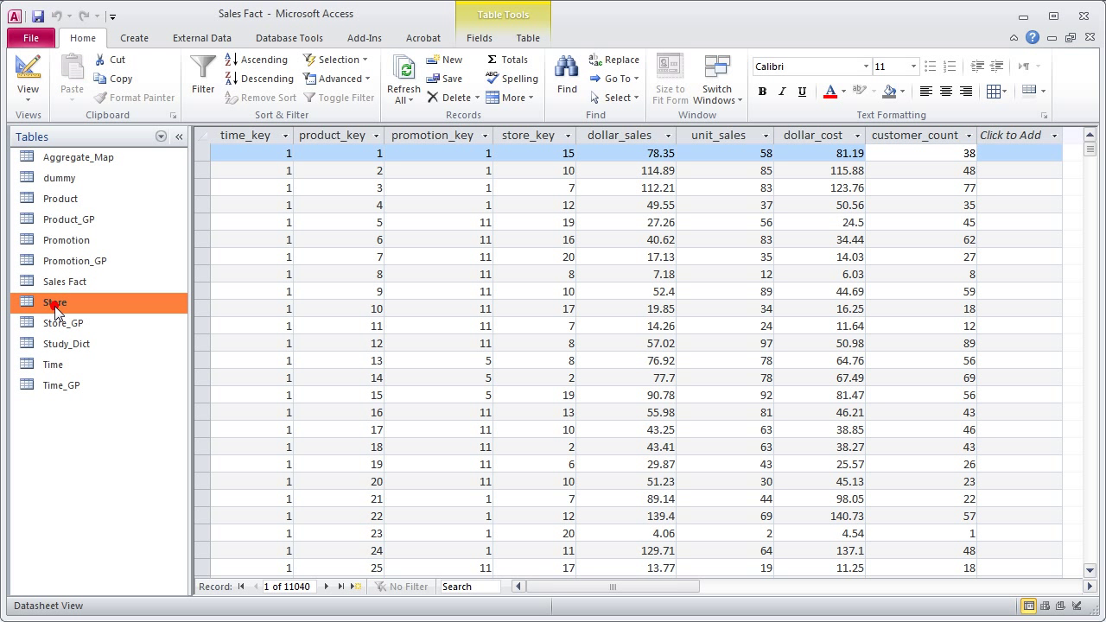
{"action": "double_click", "coordinate": [54, 306]}
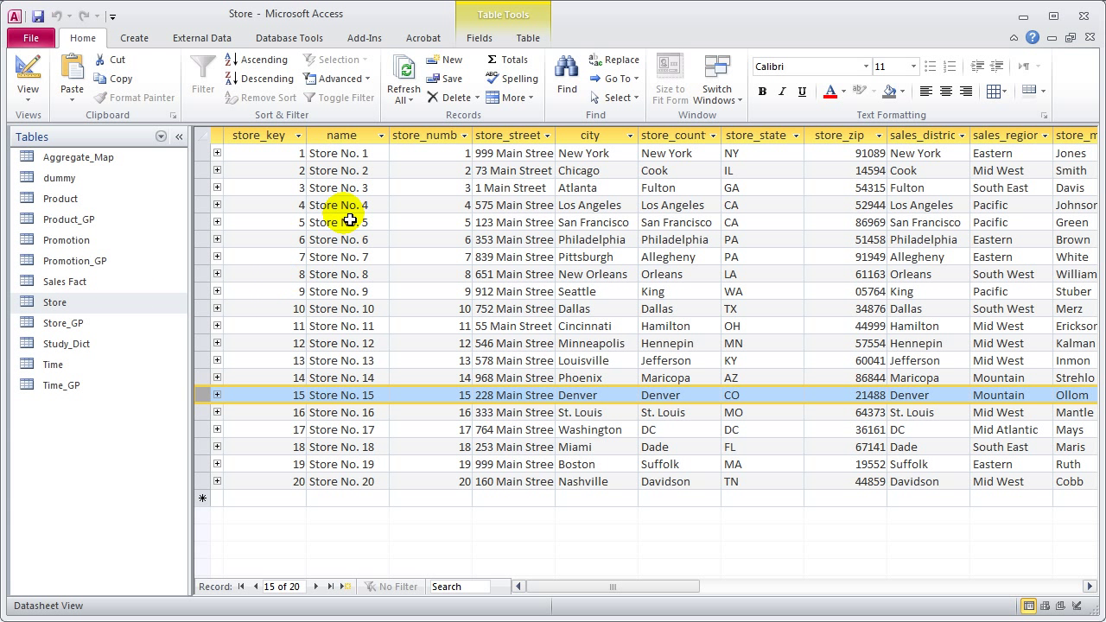
{"action": "left_click", "coordinate": [26, 69]}
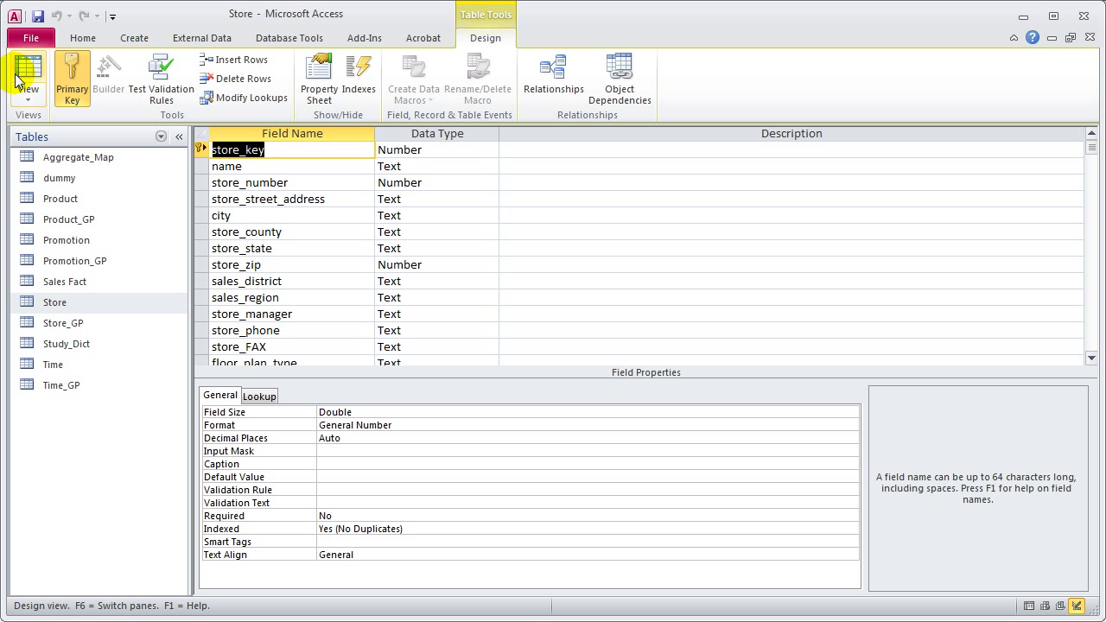
{"action": "left_click", "coordinate": [1093, 357]}
{"action": "left_click_drag", "start_coordinate": [1093, 358], "coordinate": [1092, 358]}
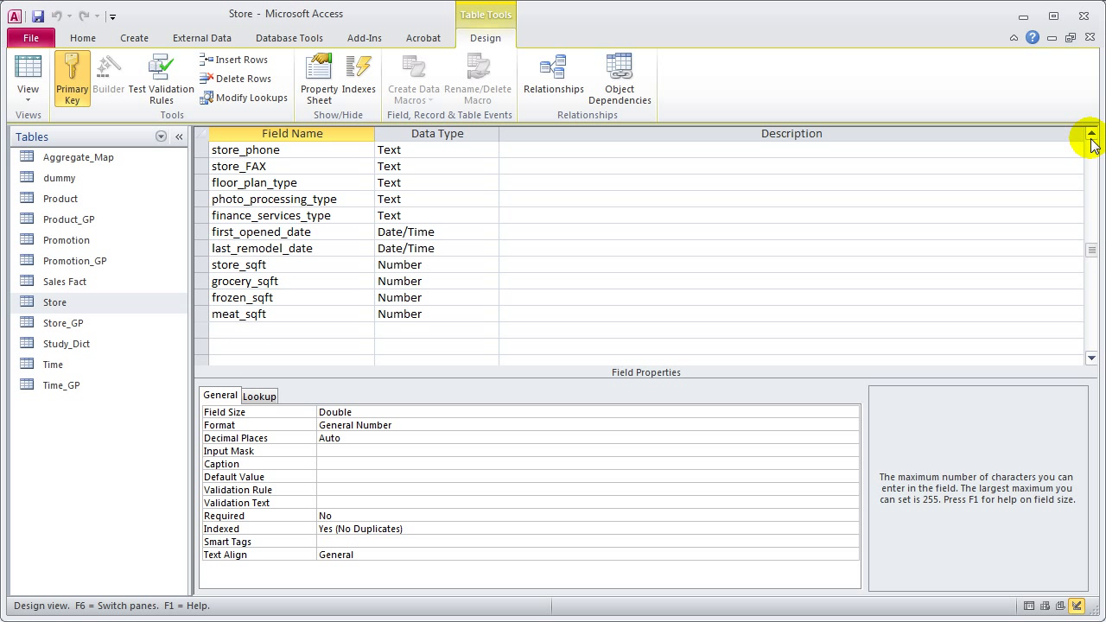
{"action": "left_click_drag", "start_coordinate": [1091, 135], "coordinate": [1091, 137]}
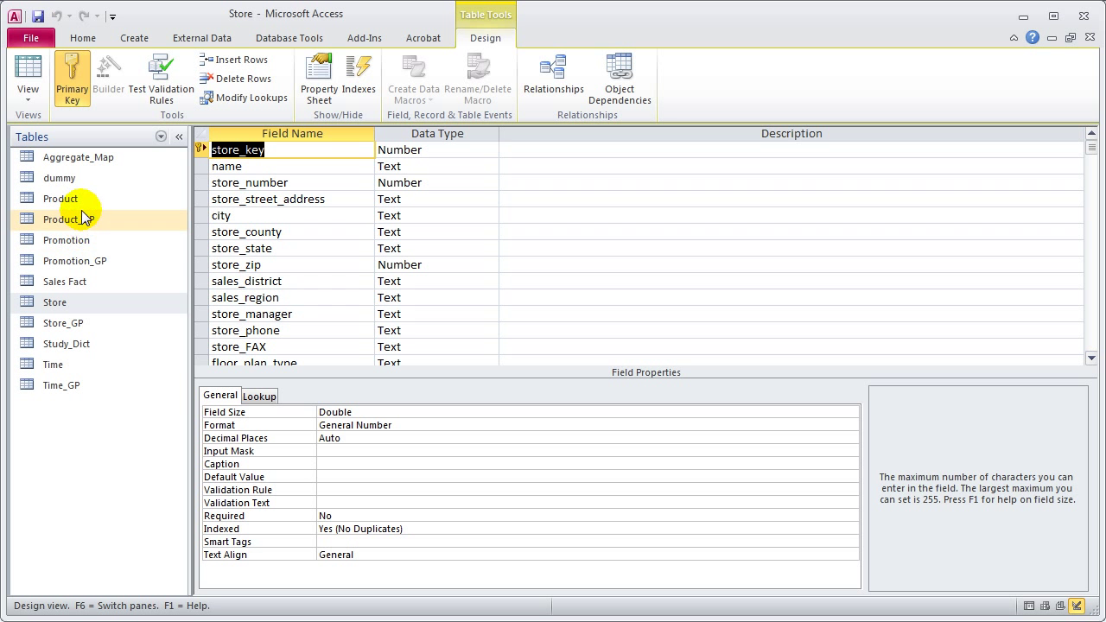
Step: Open the Sales Fact table in Design view and highlight all its fields from time_key to customer_count
{"action": "left_click", "coordinate": [79, 287]}
{"action": "double_click", "coordinate": [80, 287]}
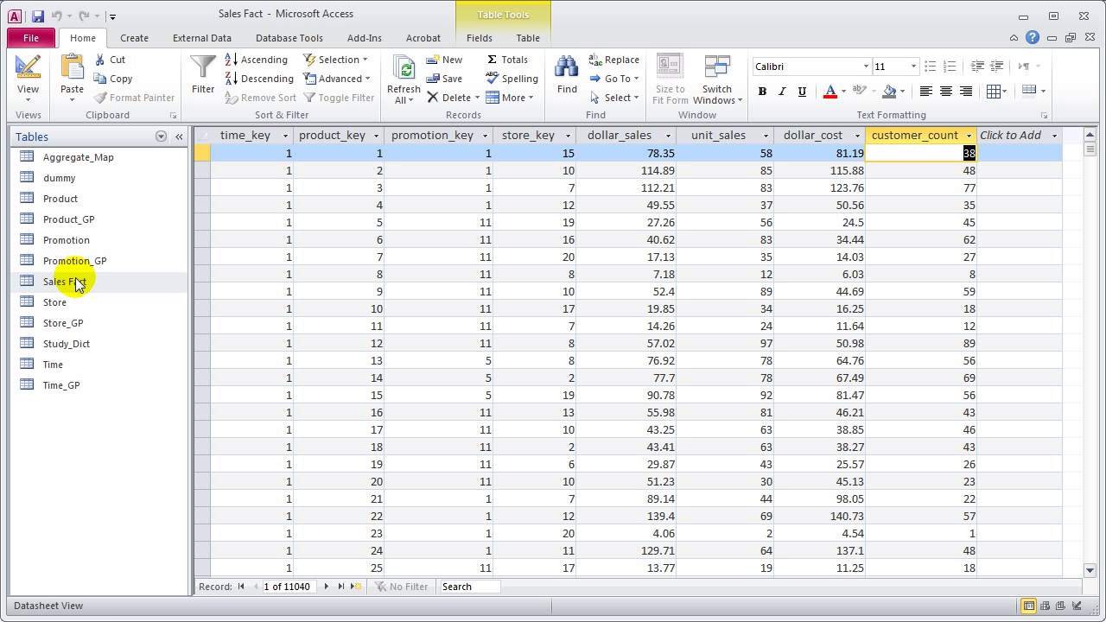
{"action": "left_click", "coordinate": [26, 76]}
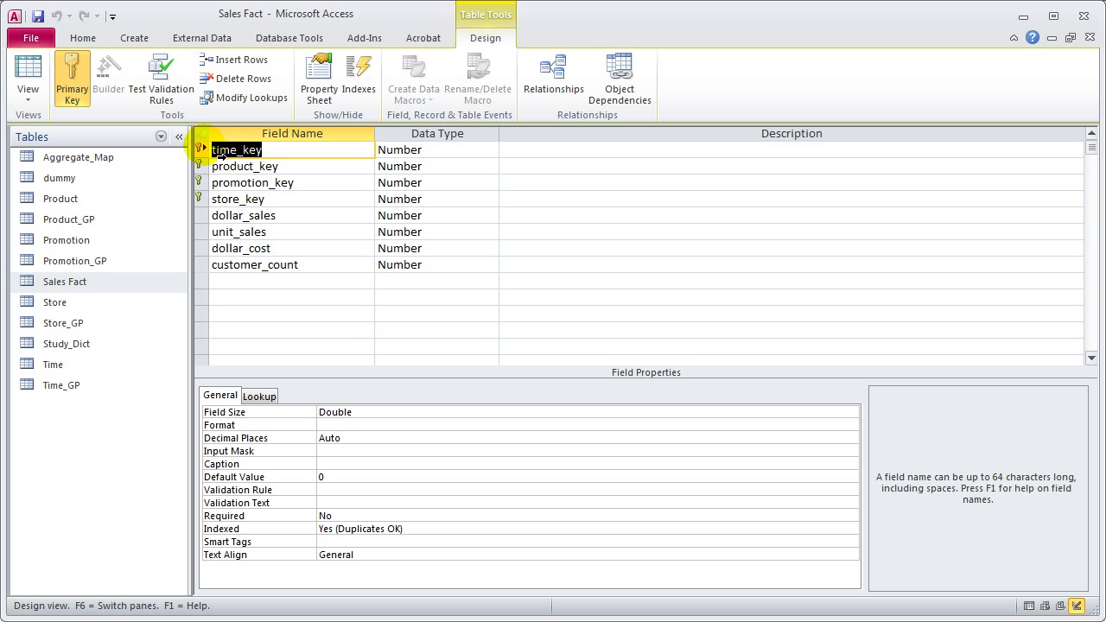
{"action": "left_click_drag", "start_coordinate": [200, 149], "coordinate": [230, 278]}
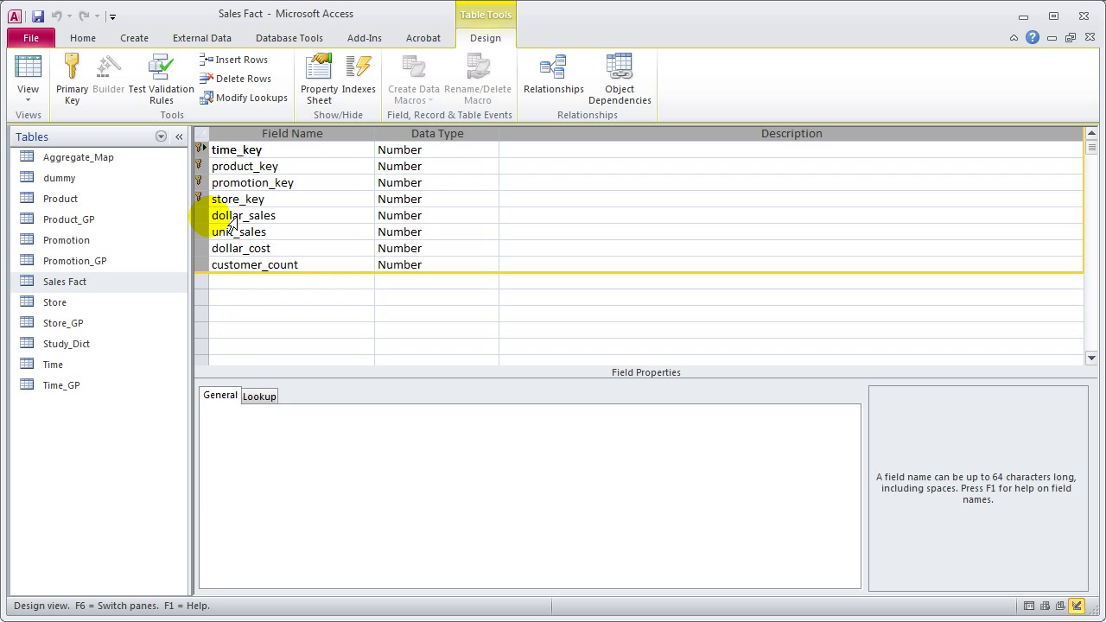
Step: Open the Store table in Design view again and highlight the fields from floor_plan_type to meat_sqft
{"action": "double_click", "coordinate": [76, 306]}
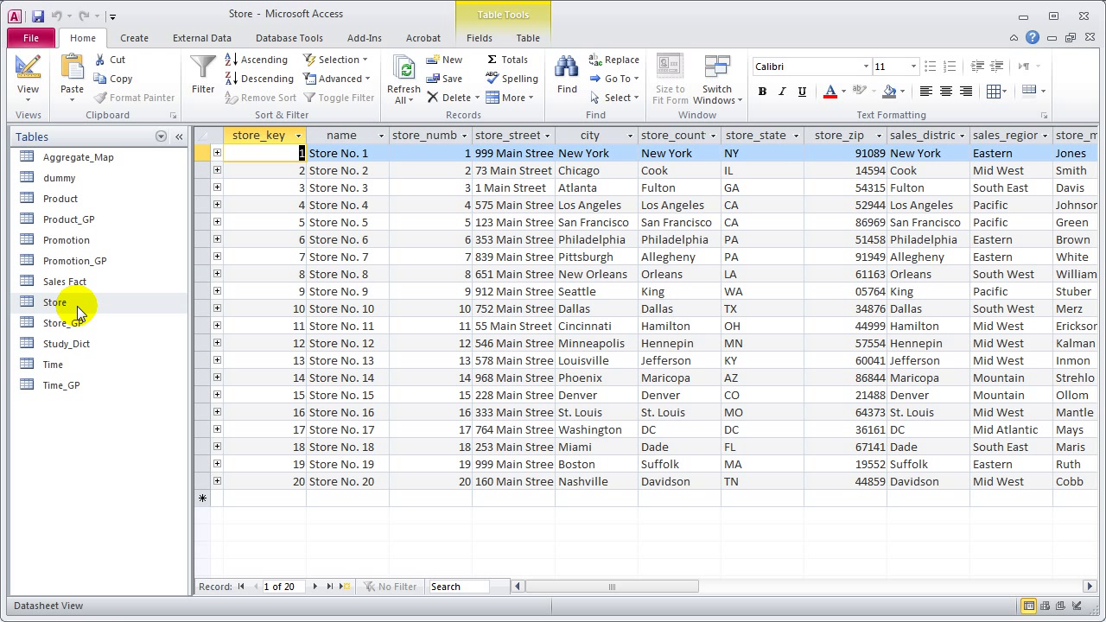
{"action": "left_click", "coordinate": [28, 70]}
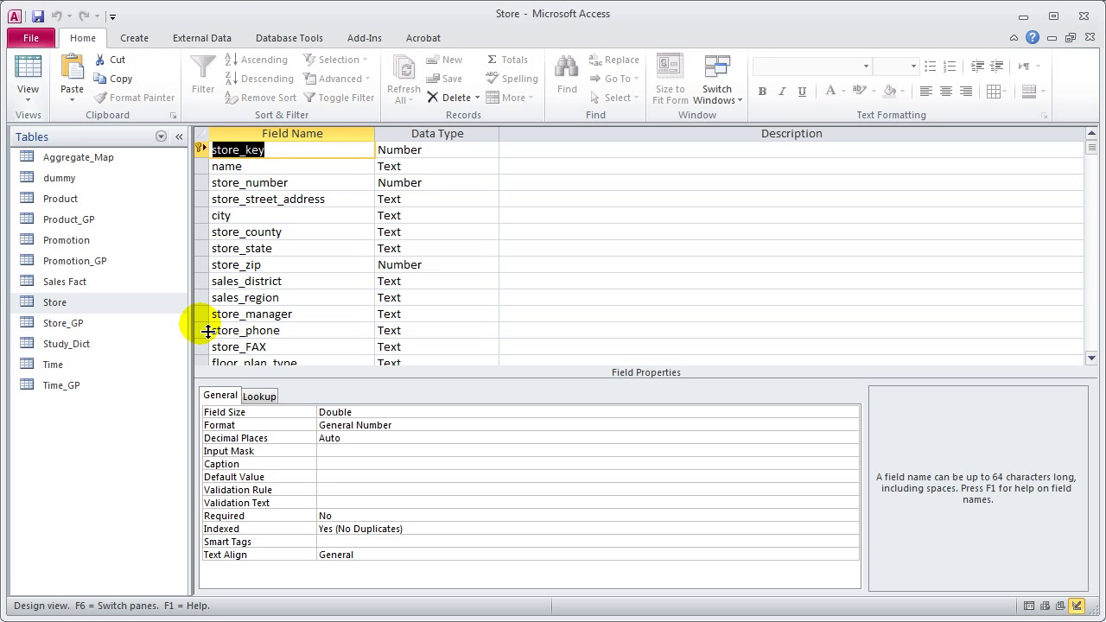
{"action": "left_click", "coordinate": [1092, 362]}
{"action": "left_click", "coordinate": [1092, 362]}
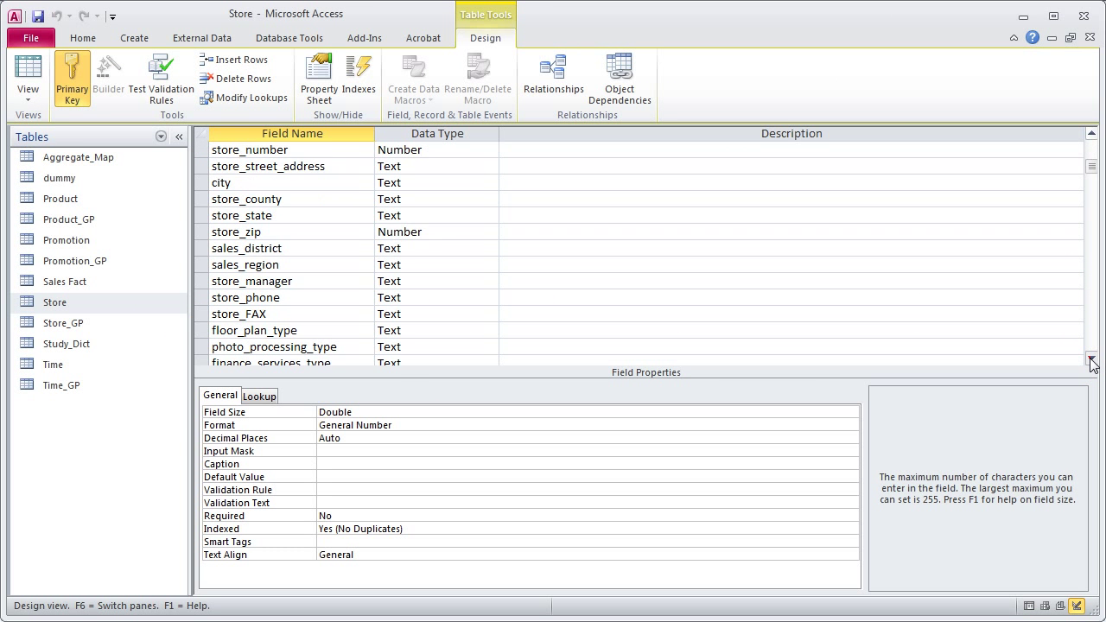
{"action": "left_click", "coordinate": [1092, 362]}
{"action": "left_click", "coordinate": [1092, 362]}
{"action": "left_click", "coordinate": [1092, 362]}
{"action": "left_click", "coordinate": [1091, 362]}
{"action": "left_click", "coordinate": [1092, 362]}
{"action": "left_click", "coordinate": [1092, 362]}
{"action": "left_click", "coordinate": [1091, 362]}
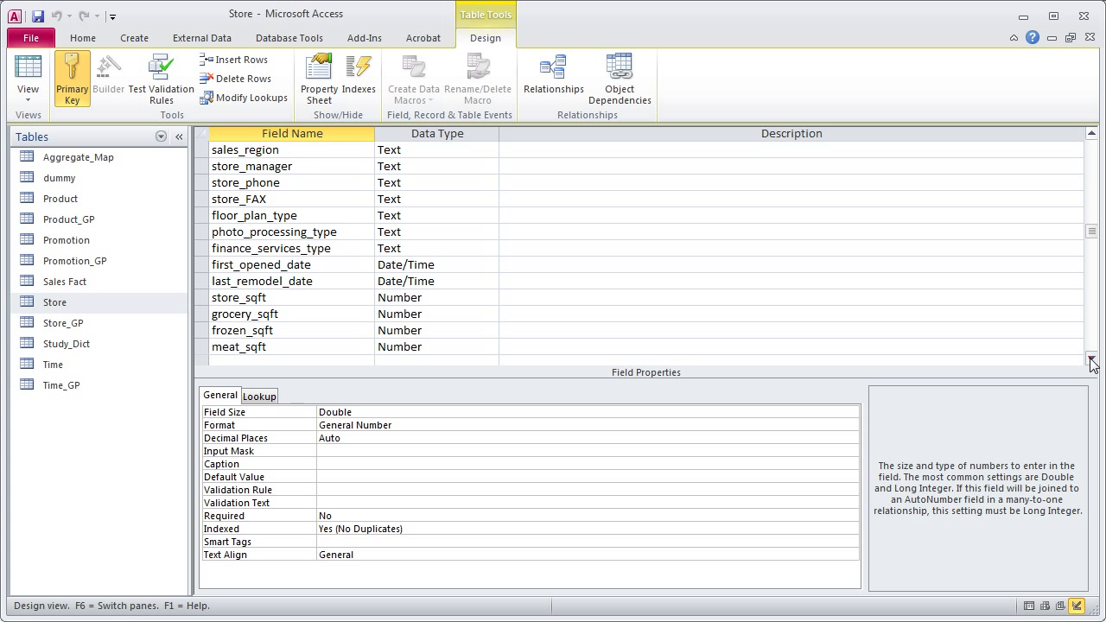
{"action": "left_click", "coordinate": [1091, 363]}
{"action": "left_click", "coordinate": [349, 234]}
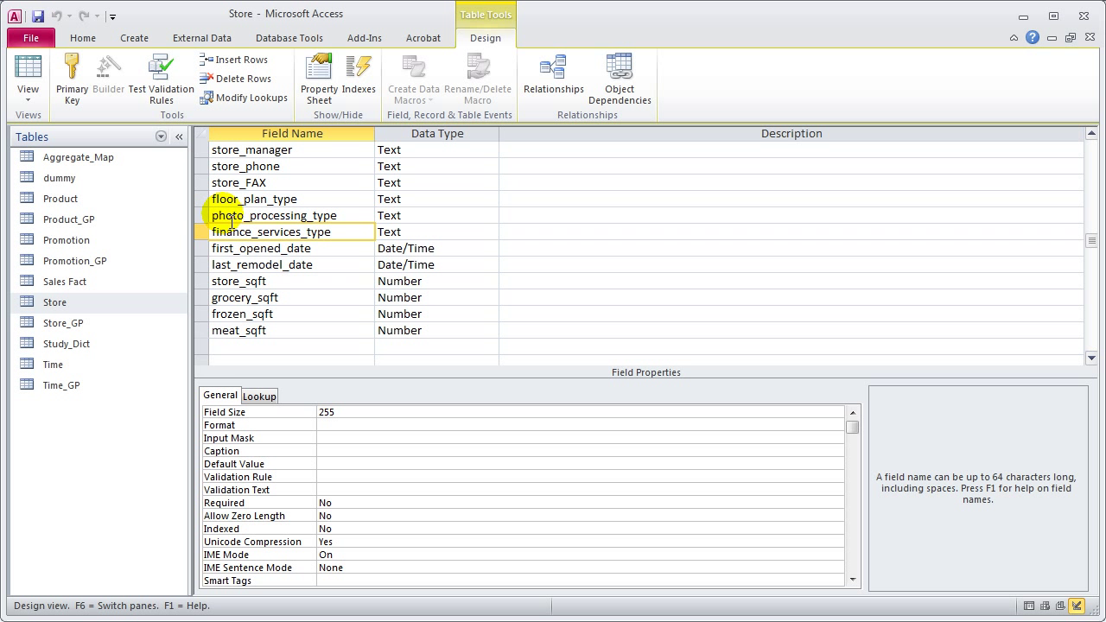
{"action": "left_click_drag", "start_coordinate": [197, 201], "coordinate": [218, 331]}
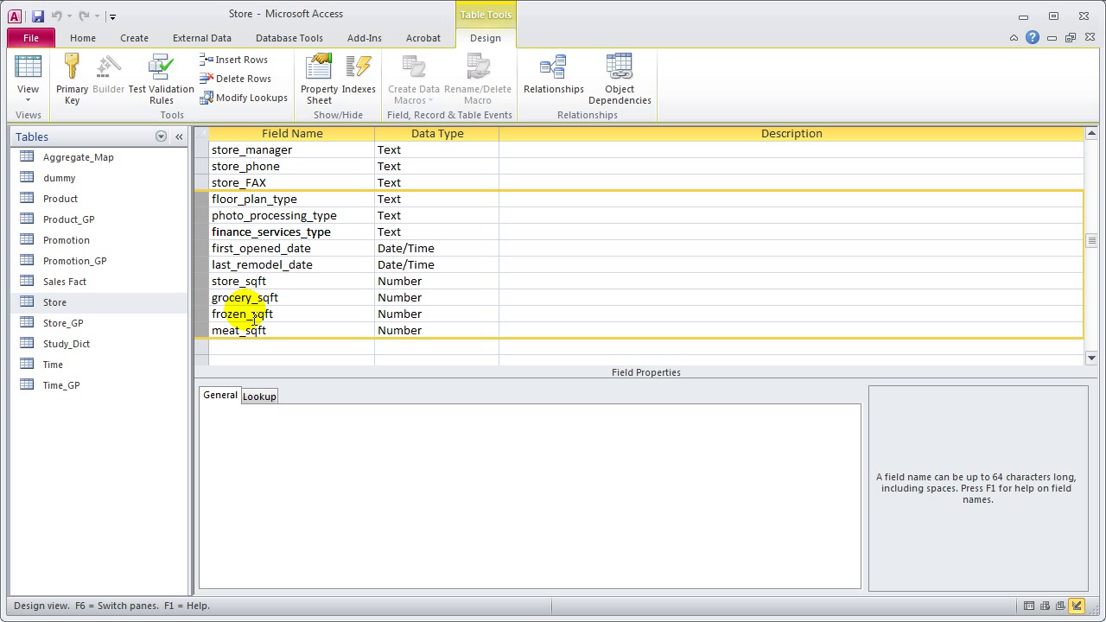
Step: Examine the frozen_sqft and meat_sqft fields, and highlight the Store fields from photo_processing_type to meat_sqft
{"action": "left_click", "coordinate": [311, 320]}
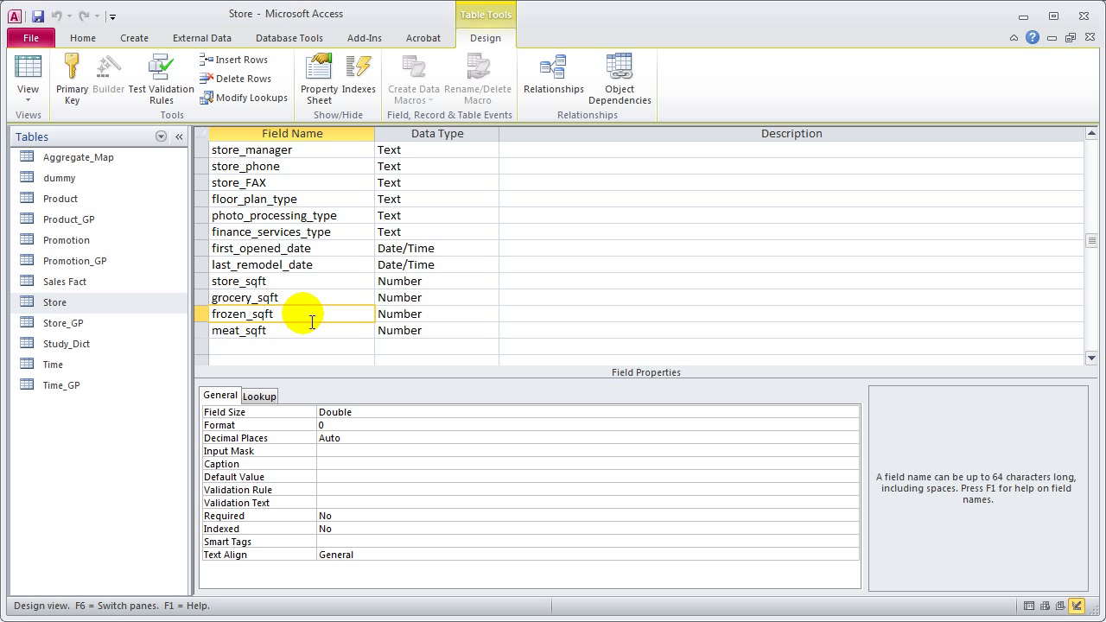
{"action": "left_click", "coordinate": [327, 338]}
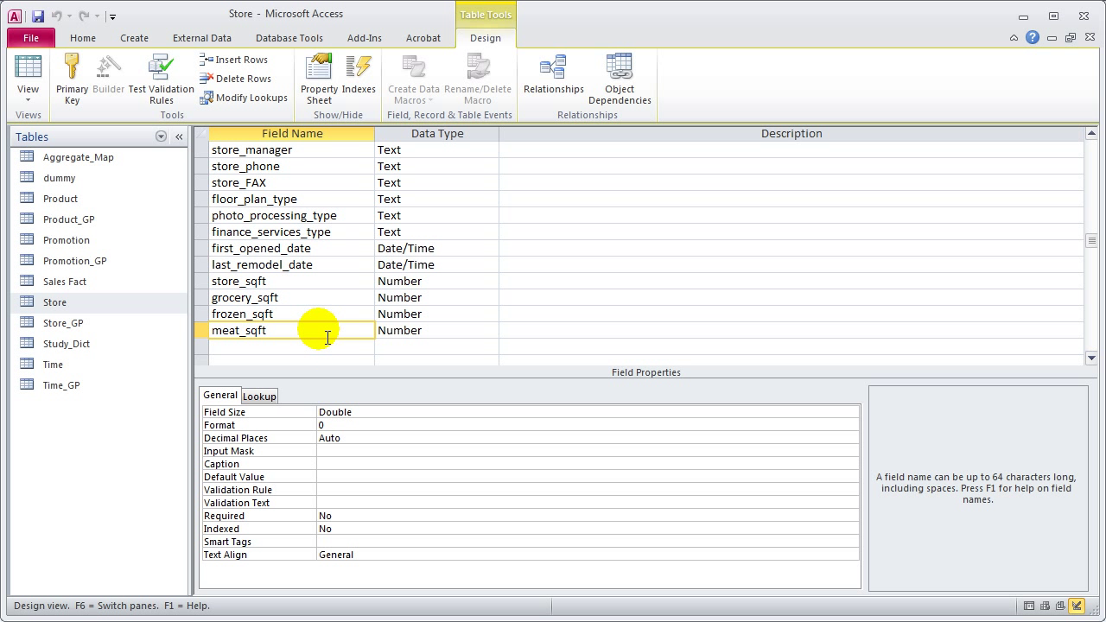
{"action": "left_click", "coordinate": [214, 251]}
{"action": "left_click", "coordinate": [199, 245]}
{"action": "left_click_drag", "start_coordinate": [200, 216], "coordinate": [249, 330]}
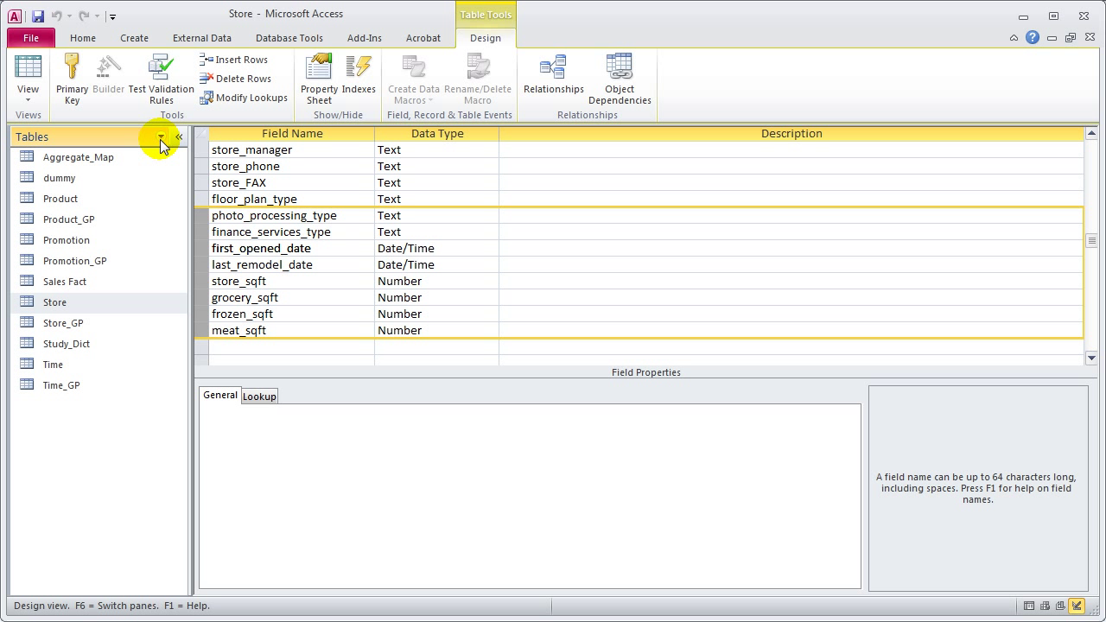
Step: Open the Sales Fact table's records and filter the database object list to show only queries
{"action": "double_click", "coordinate": [85, 280]}
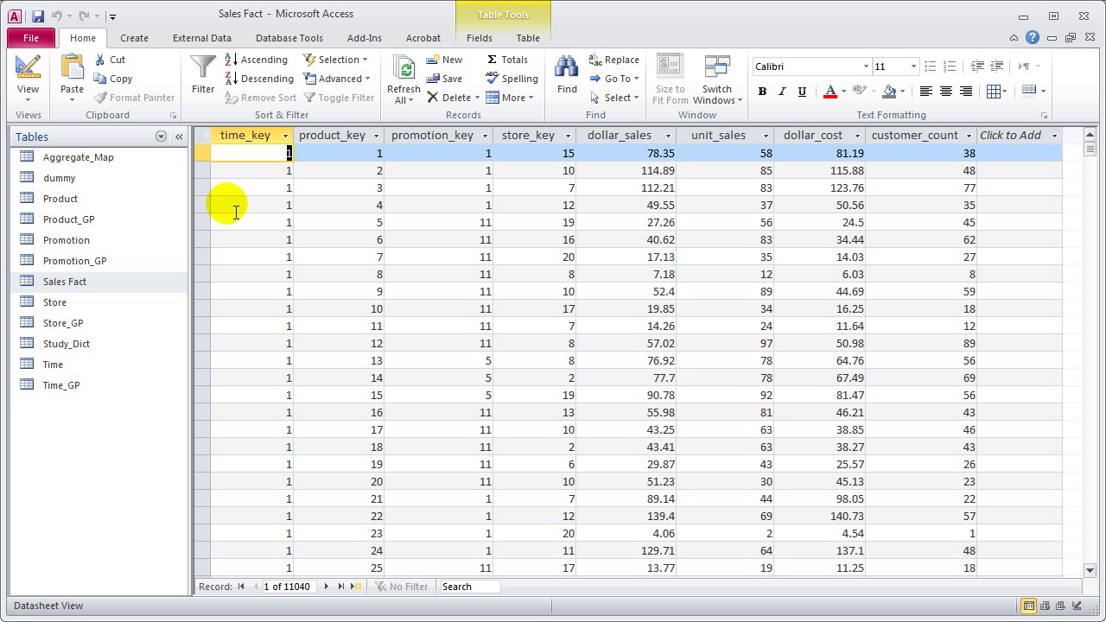
{"action": "left_click", "coordinate": [159, 137]}
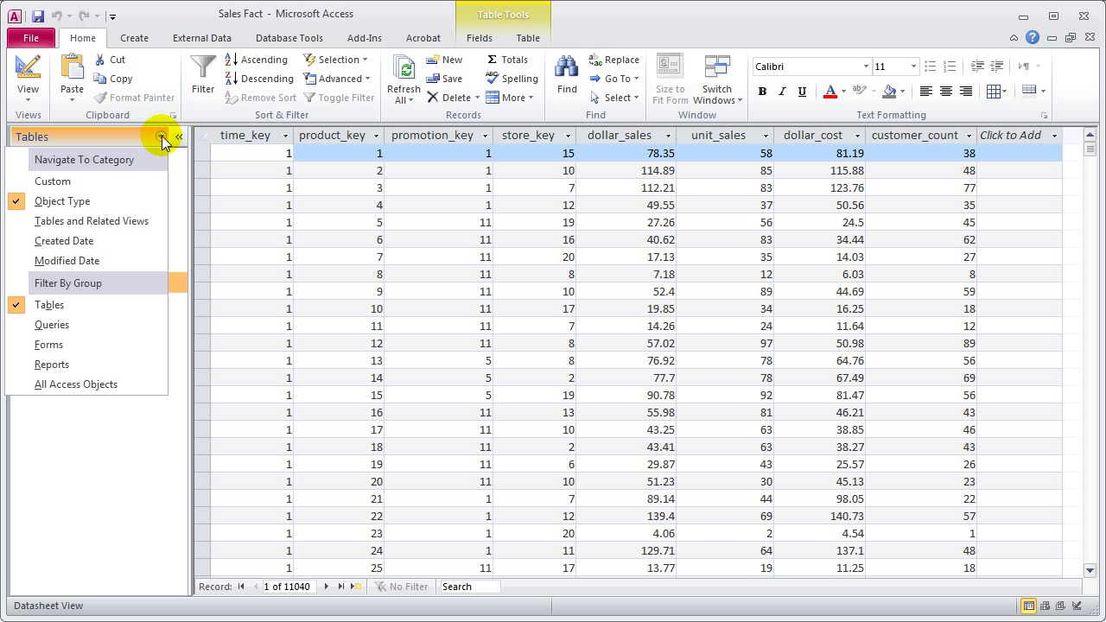
{"action": "left_click", "coordinate": [82, 322]}
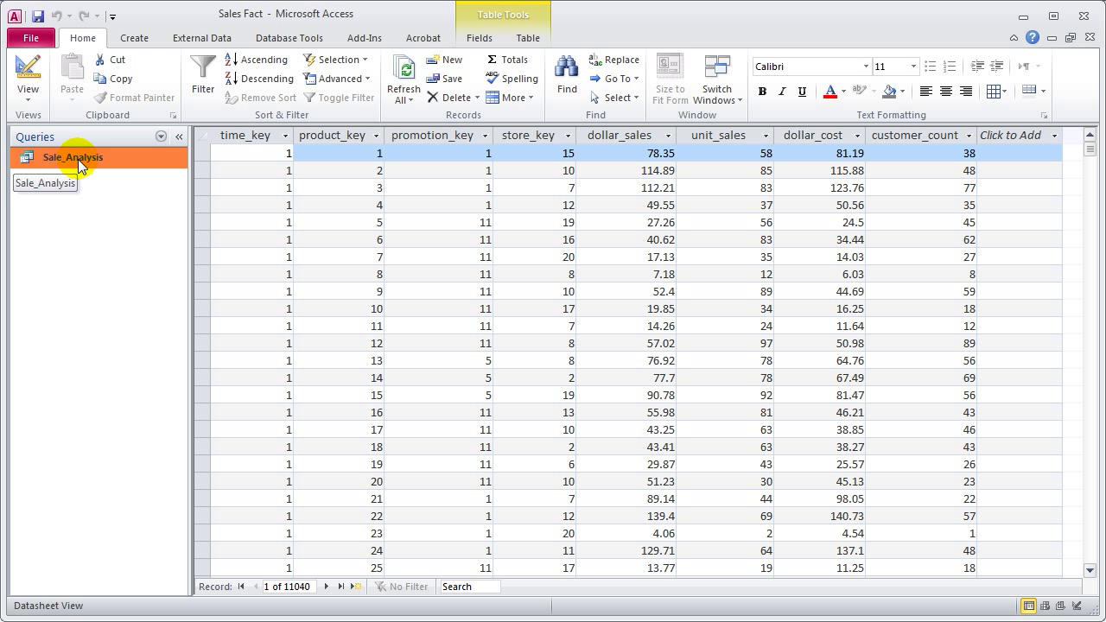
Step: Create a new query in Design view containing the Sales Fact, Product, Store and Time tables
{"action": "left_click", "coordinate": [130, 40]}
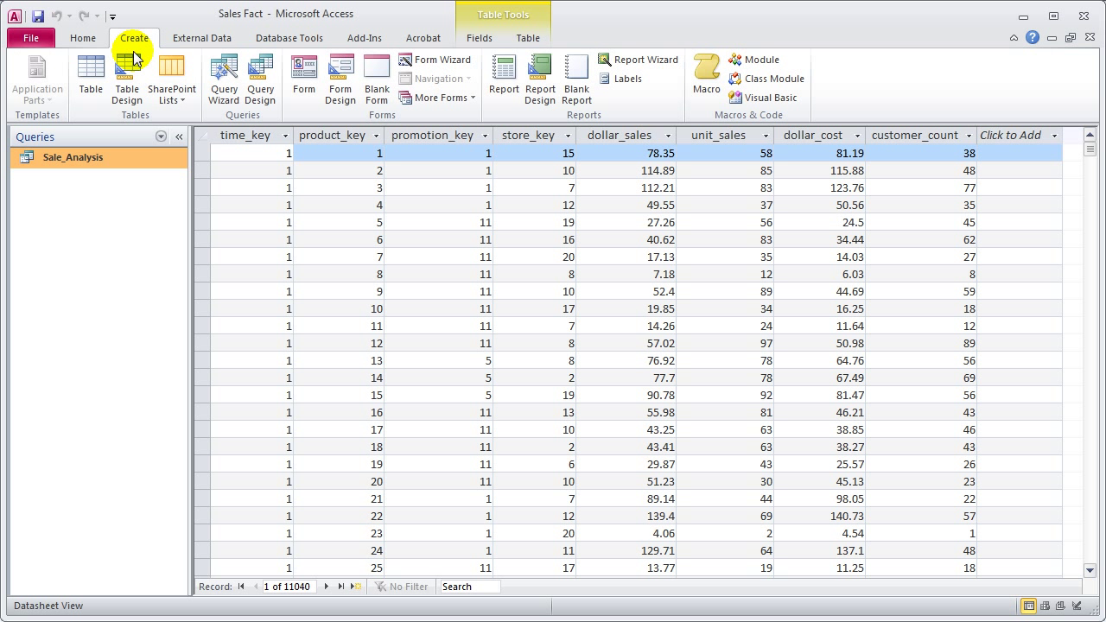
{"action": "left_click", "coordinate": [264, 76]}
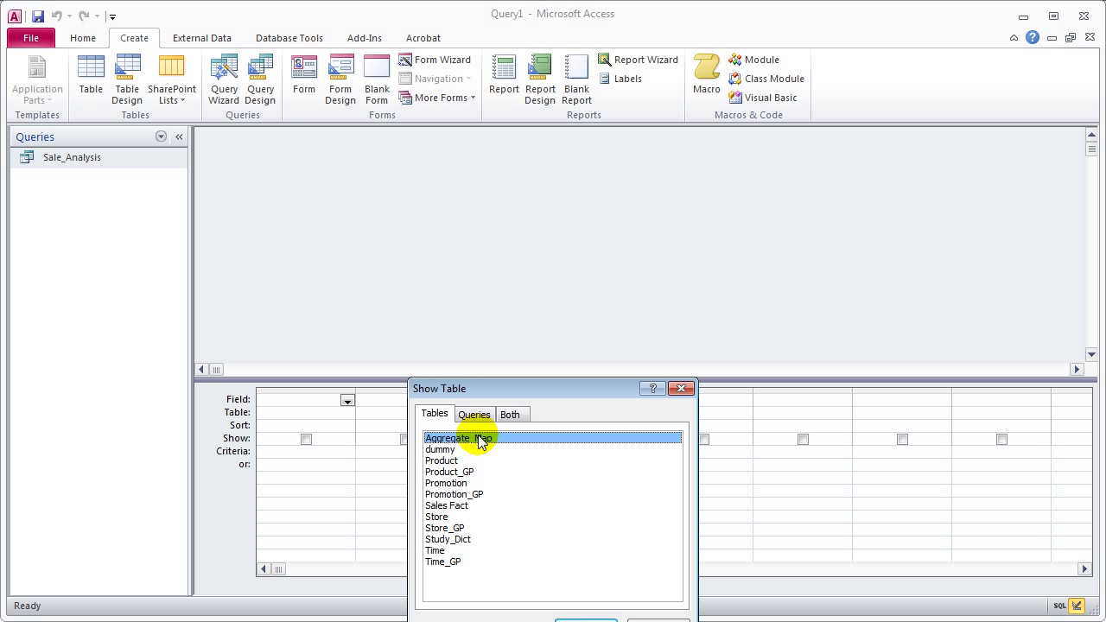
{"action": "double_click", "coordinate": [467, 507]}
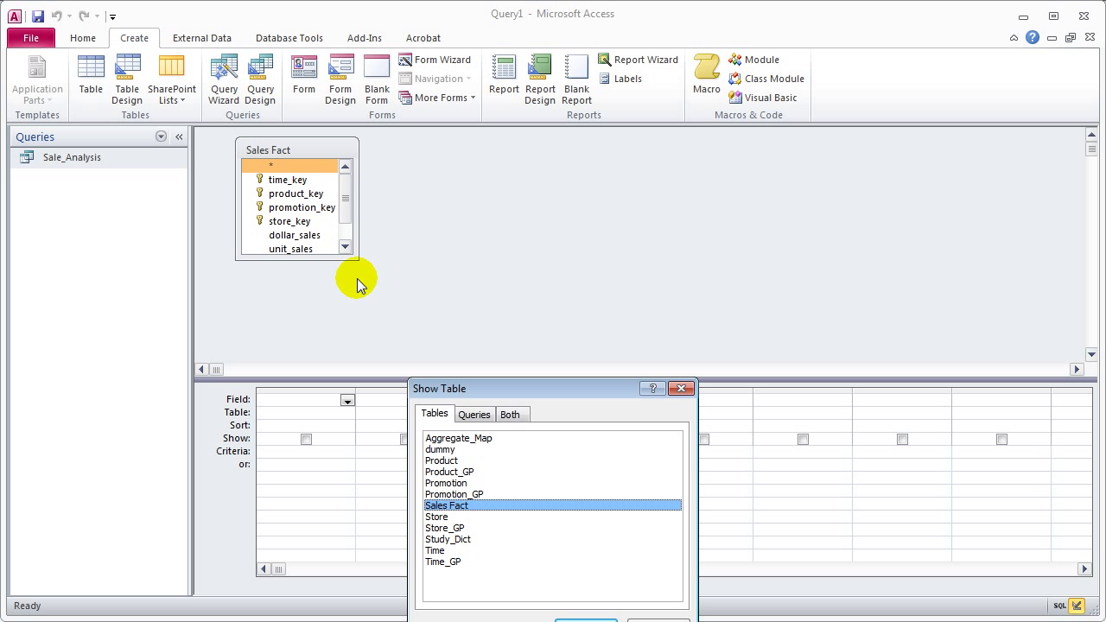
{"action": "double_click", "coordinate": [451, 461]}
{"action": "double_click", "coordinate": [437, 517]}
{"action": "double_click", "coordinate": [439, 552]}
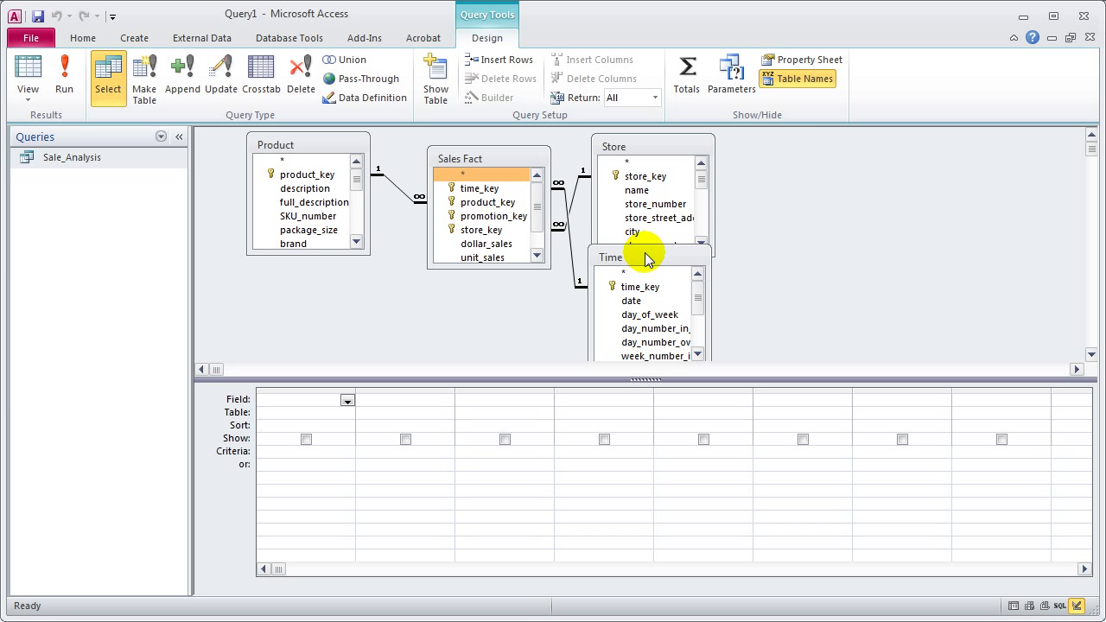
Step: Arrange the Time table above Store beside Sales Fact, and enlarge the Sales Fact box to show all its fields
{"action": "left_click_drag", "start_coordinate": [646, 253], "coordinate": [772, 138]}
{"action": "left_click_drag", "start_coordinate": [666, 153], "coordinate": [650, 278]}
{"action": "left_click_drag", "start_coordinate": [774, 131], "coordinate": [668, 143]}
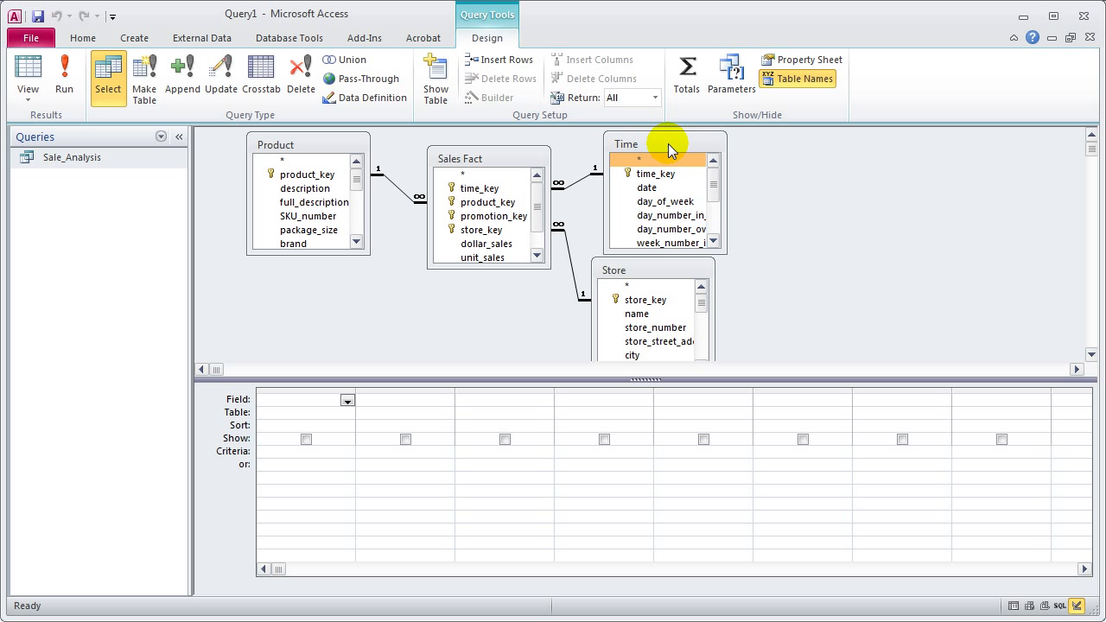
{"action": "left_click_drag", "start_coordinate": [645, 380], "coordinate": [645, 406]}
{"action": "left_click_drag", "start_coordinate": [614, 271], "coordinate": [617, 283]}
{"action": "left_click_drag", "start_coordinate": [512, 268], "coordinate": [500, 313]}
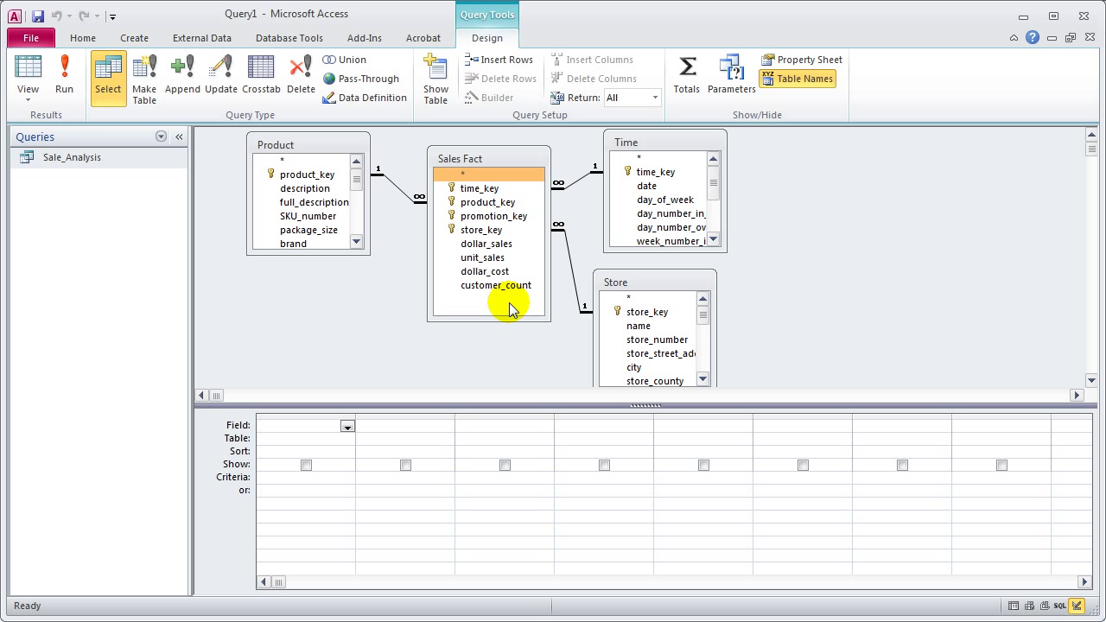
Step: Add the dollar_sales, unit_sales and customer_count fields from Sales Fact to the query
{"action": "double_click", "coordinate": [508, 246]}
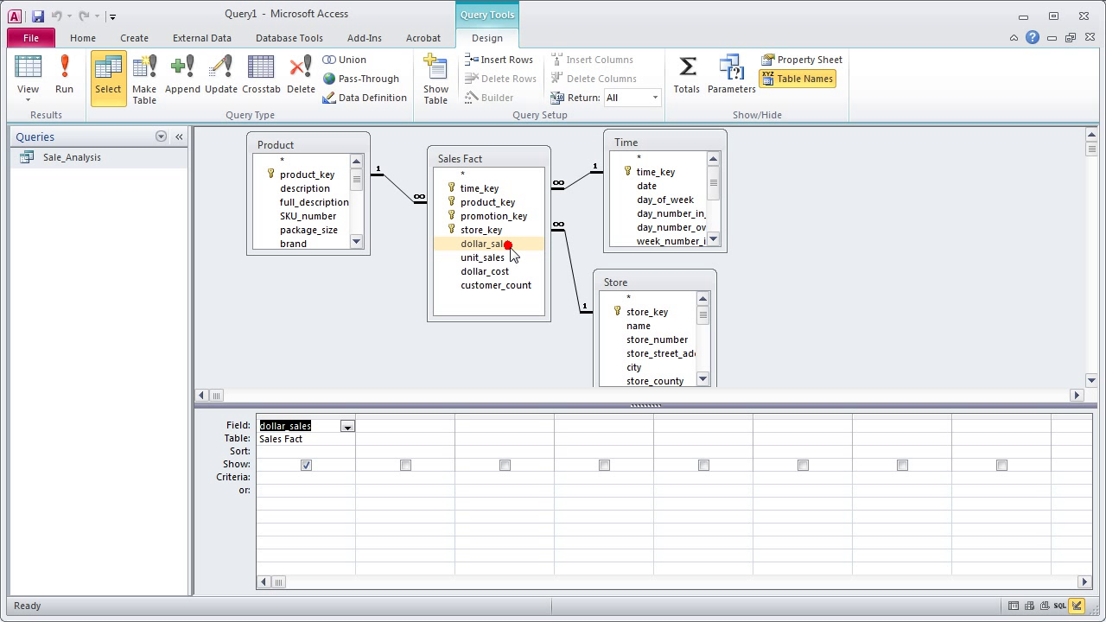
{"action": "double_click", "coordinate": [497, 258]}
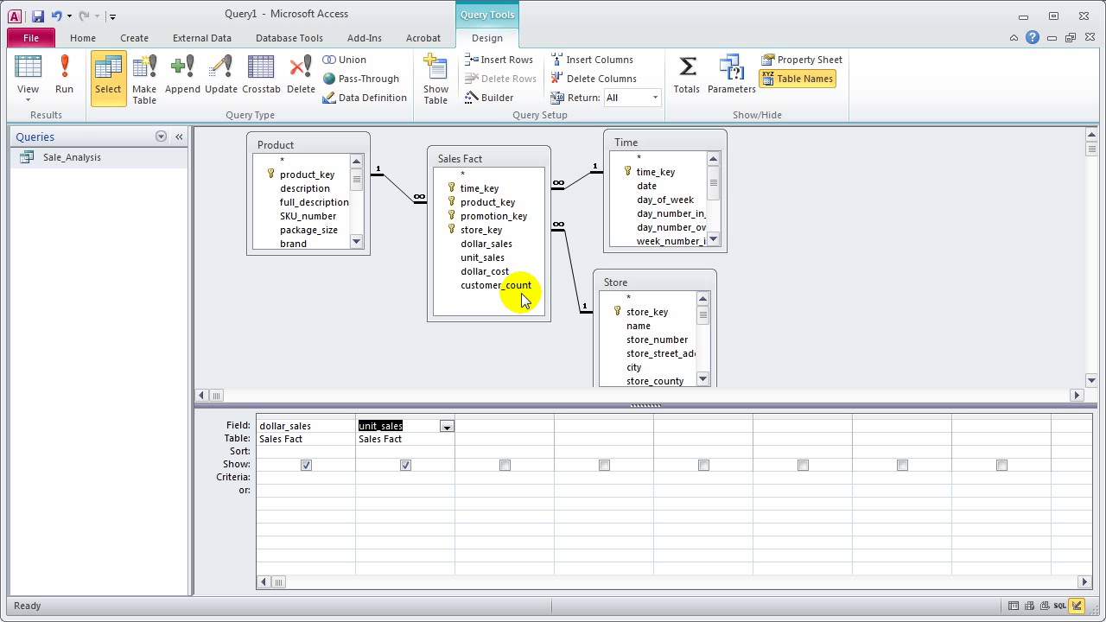
{"action": "double_click", "coordinate": [521, 293]}
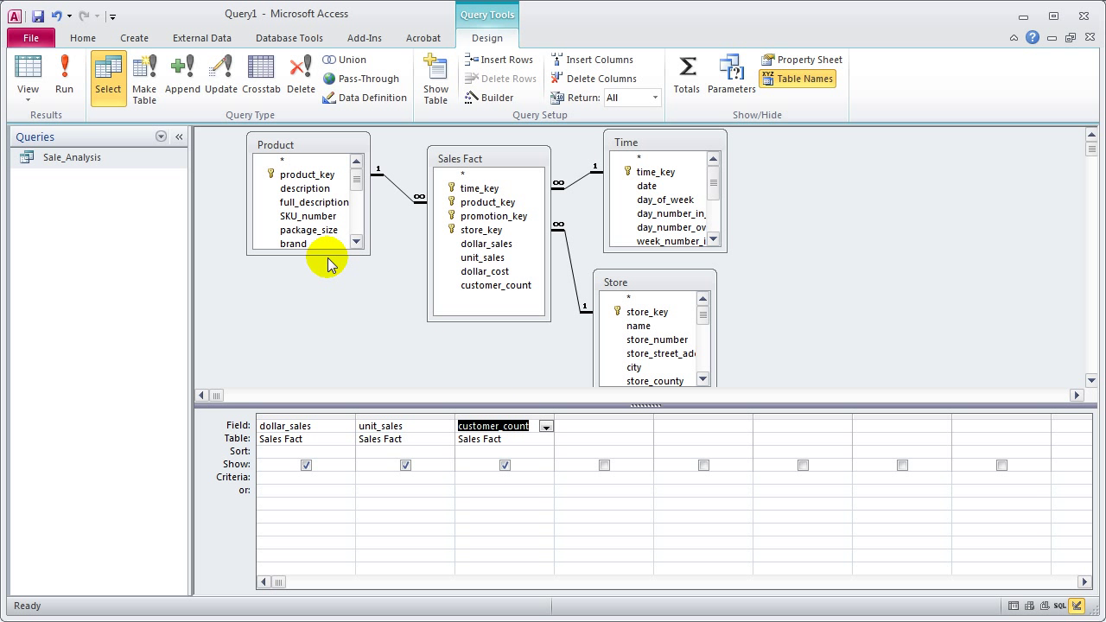
Step: Enlarge the Product table box in height and width, and look through its field list
{"action": "left_click_drag", "start_coordinate": [332, 259], "coordinate": [340, 387]}
{"action": "left_click_drag", "start_coordinate": [371, 334], "coordinate": [411, 338]}
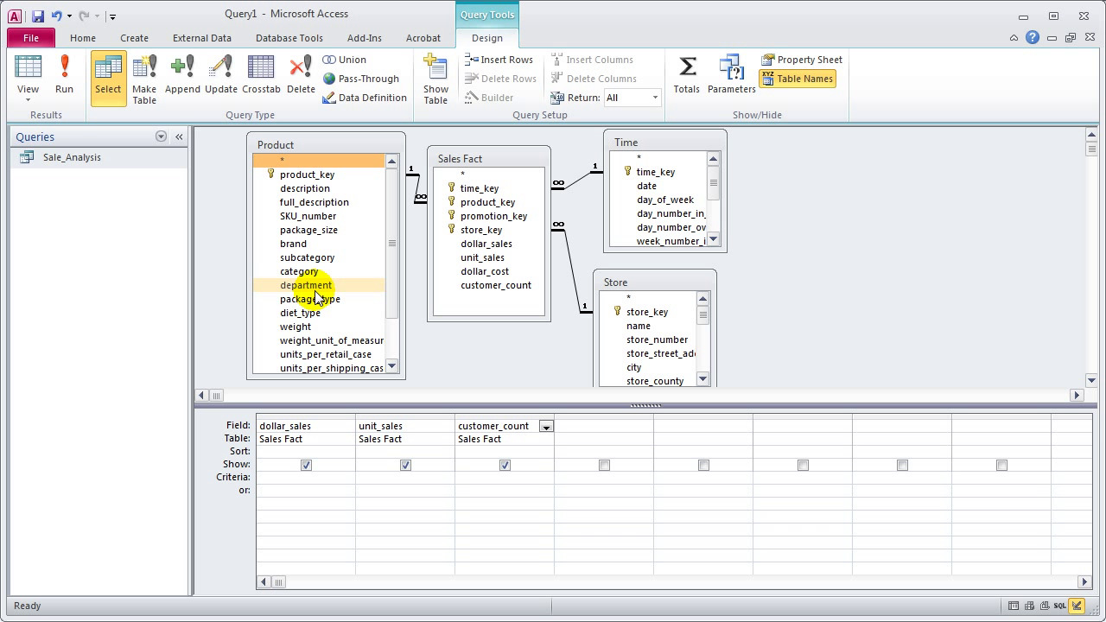
{"action": "scroll", "coordinate": [385, 285], "scroll_direction": "down", "scroll_amount": 2}
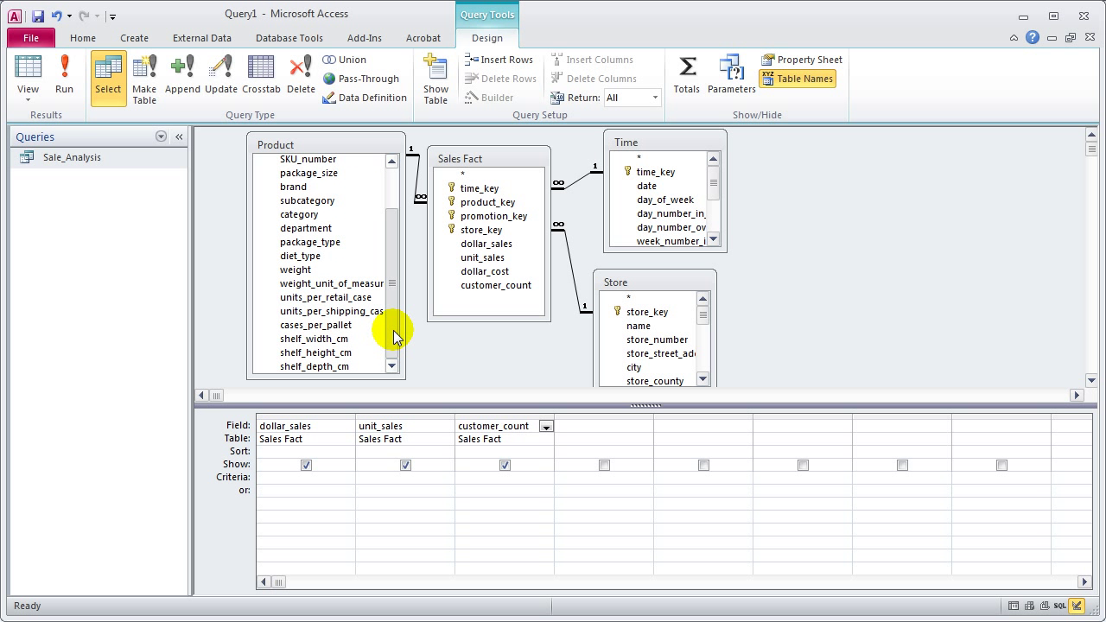
{"action": "scroll", "coordinate": [393, 281], "scroll_direction": "up", "scroll_amount": 2}
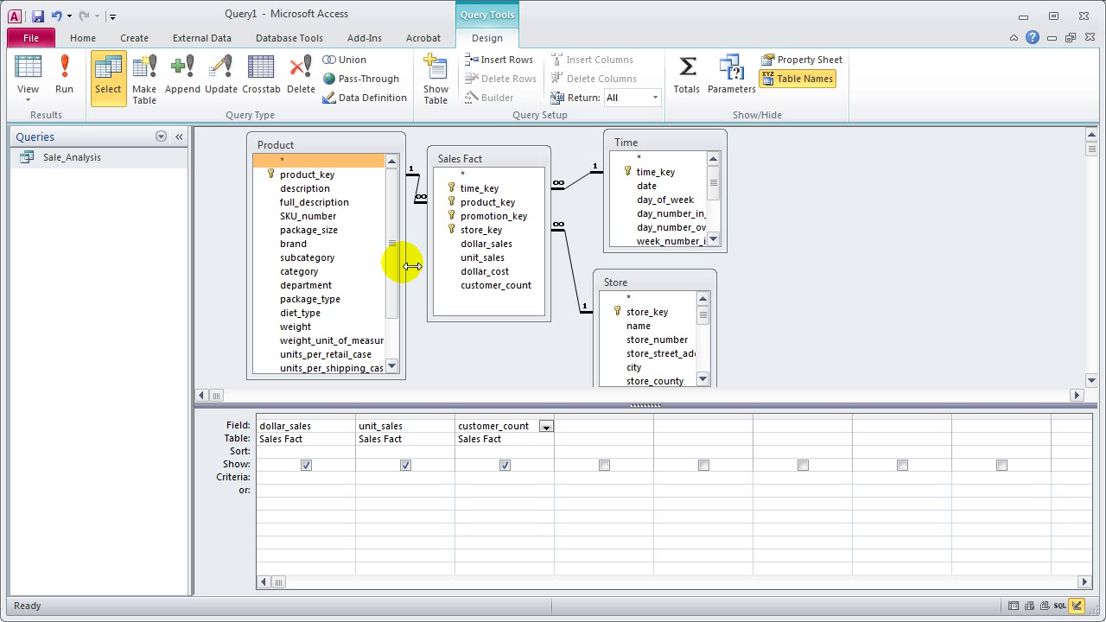
Step: Add the department, category, subcategory, brand and description fields from Product to the query
{"action": "double_click", "coordinate": [333, 291]}
{"action": "double_click", "coordinate": [317, 272]}
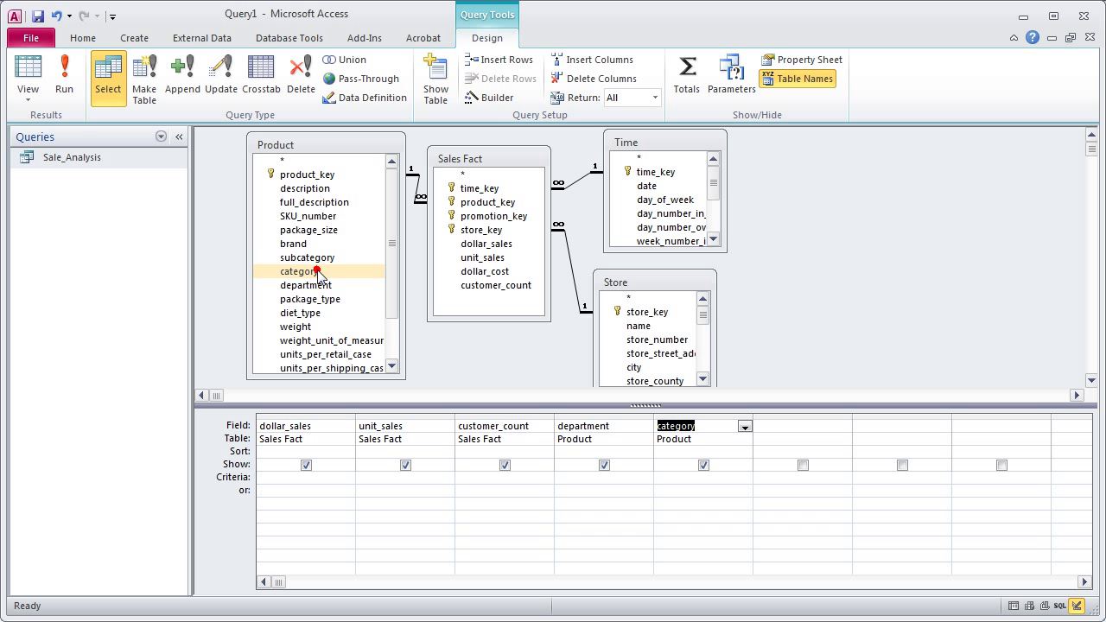
{"action": "double_click", "coordinate": [308, 258]}
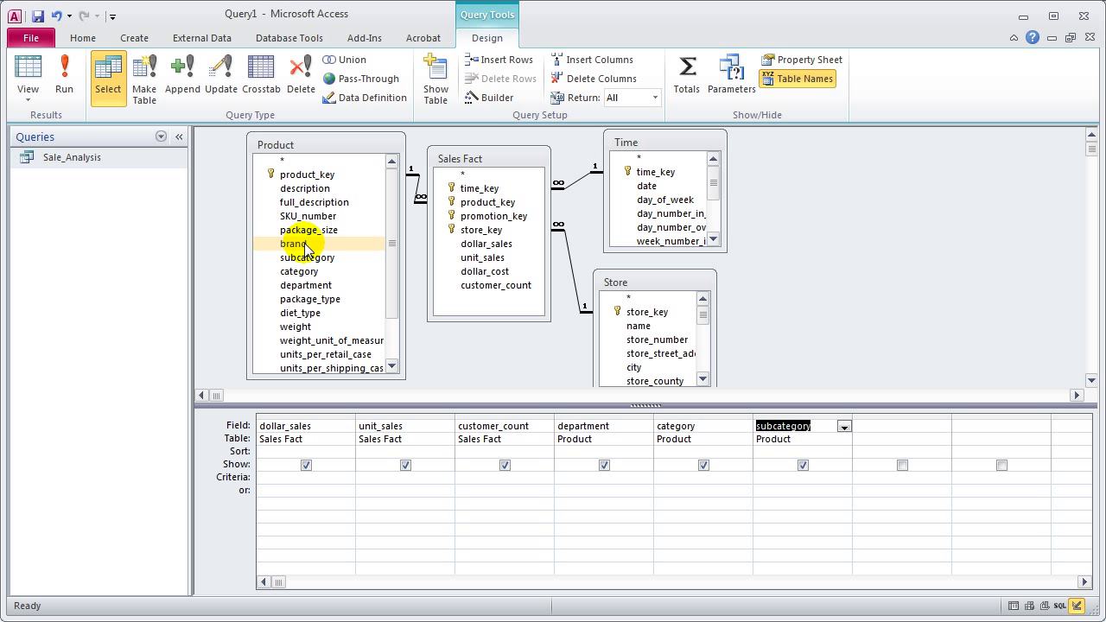
{"action": "double_click", "coordinate": [305, 245]}
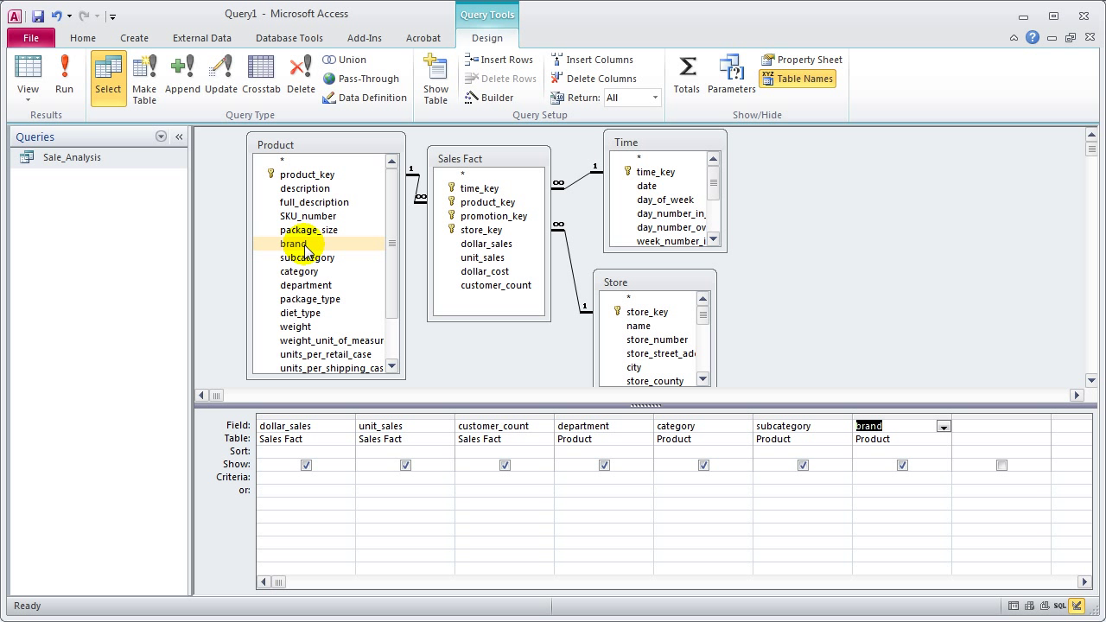
{"action": "double_click", "coordinate": [308, 189]}
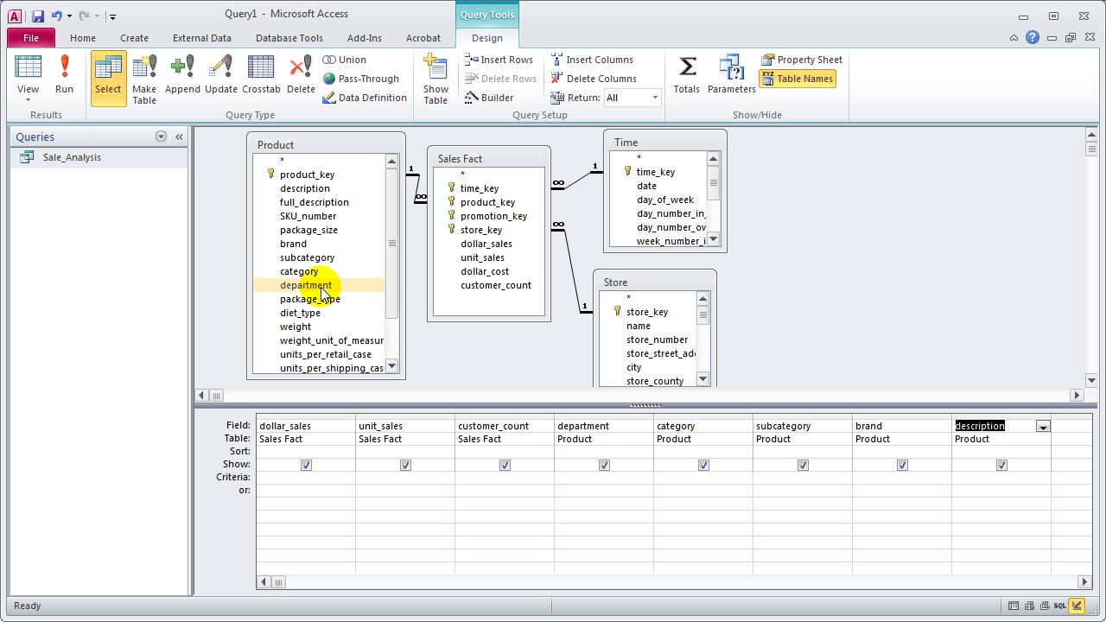
Step: Enlarge the Time table box to show all its fields and add year, quarter and Month to the query
{"action": "left_click_drag", "start_coordinate": [726, 251], "coordinate": [984, 354]}
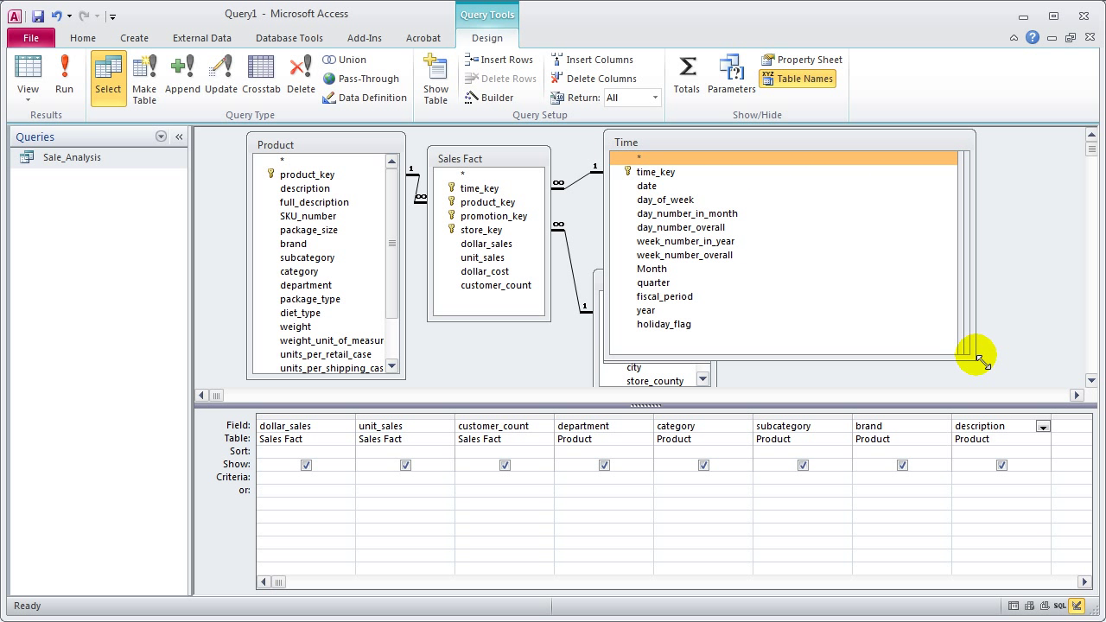
{"action": "double_click", "coordinate": [648, 311]}
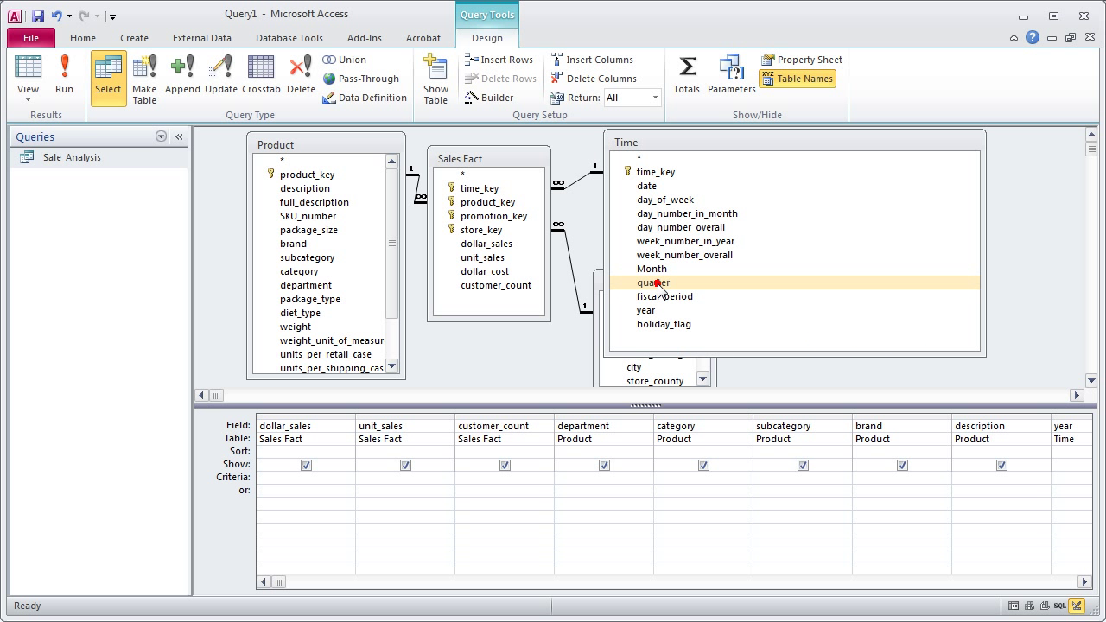
{"action": "double_click", "coordinate": [657, 284]}
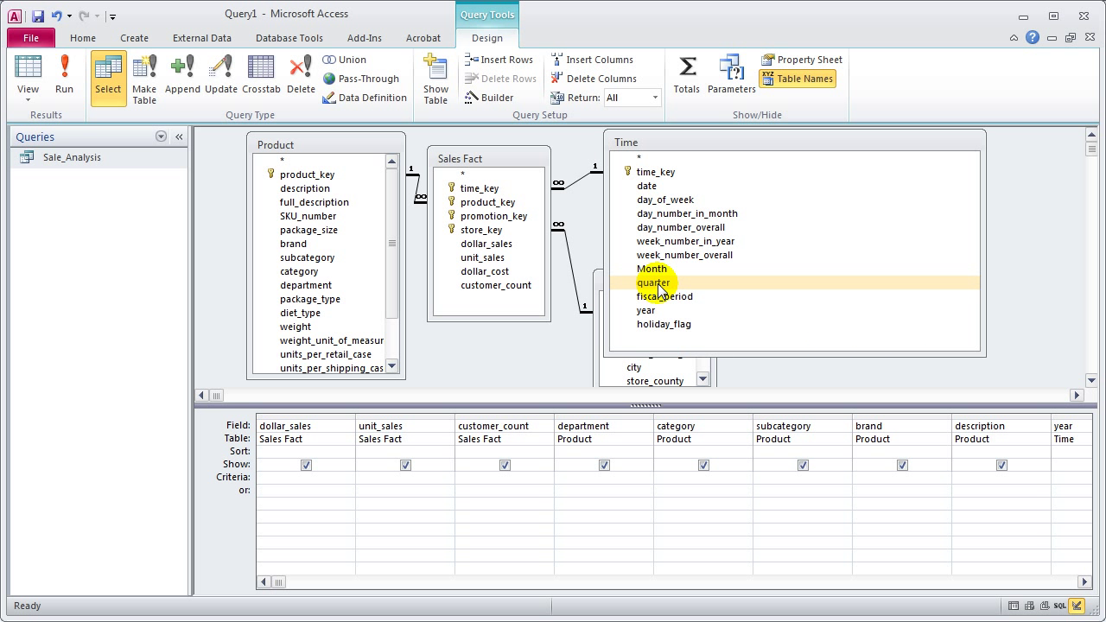
{"action": "left_click", "coordinate": [670, 255]}
{"action": "left_click", "coordinate": [683, 270]}
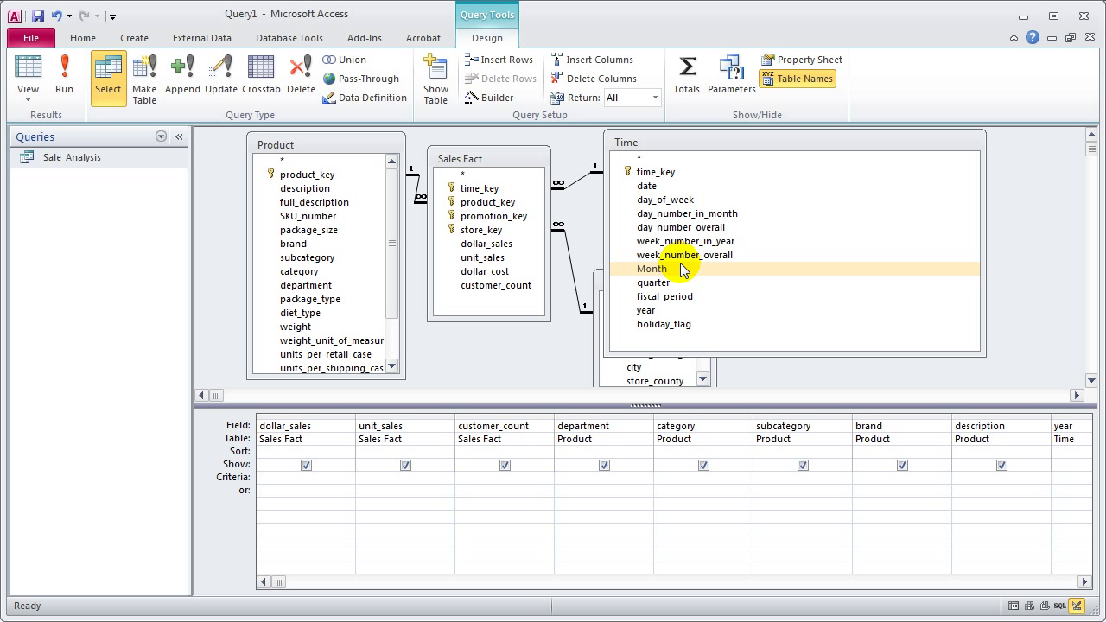
{"action": "double_click", "coordinate": [683, 271]}
Step: Add the day_of_week and holiday_flag fields from Time to the query
{"action": "left_click", "coordinate": [671, 200]}
{"action": "left_click", "coordinate": [673, 187]}
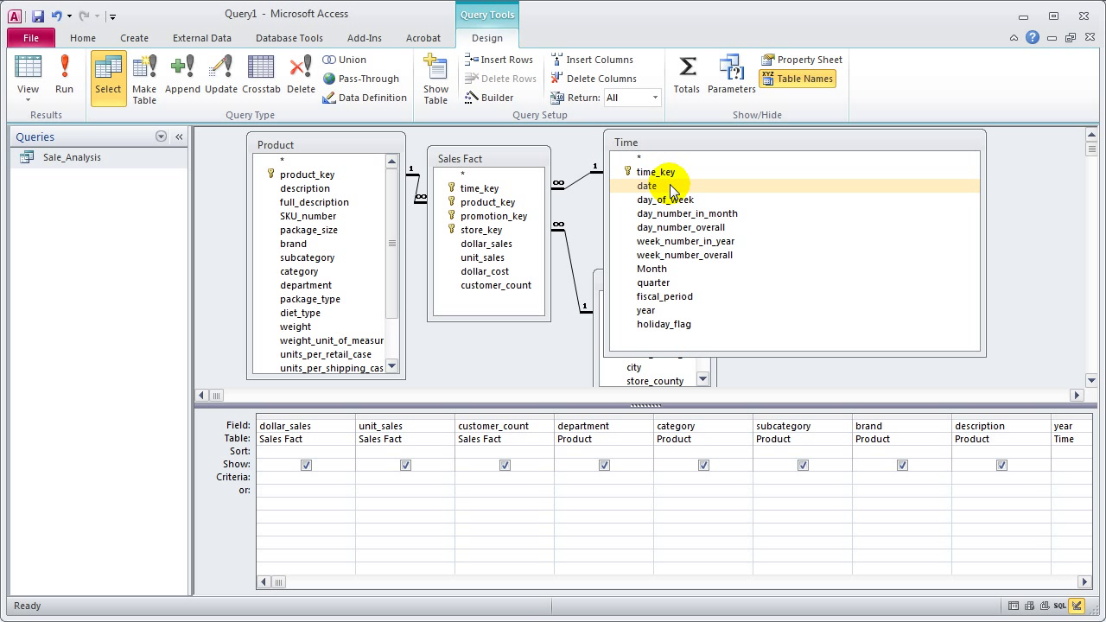
{"action": "left_click", "coordinate": [674, 200]}
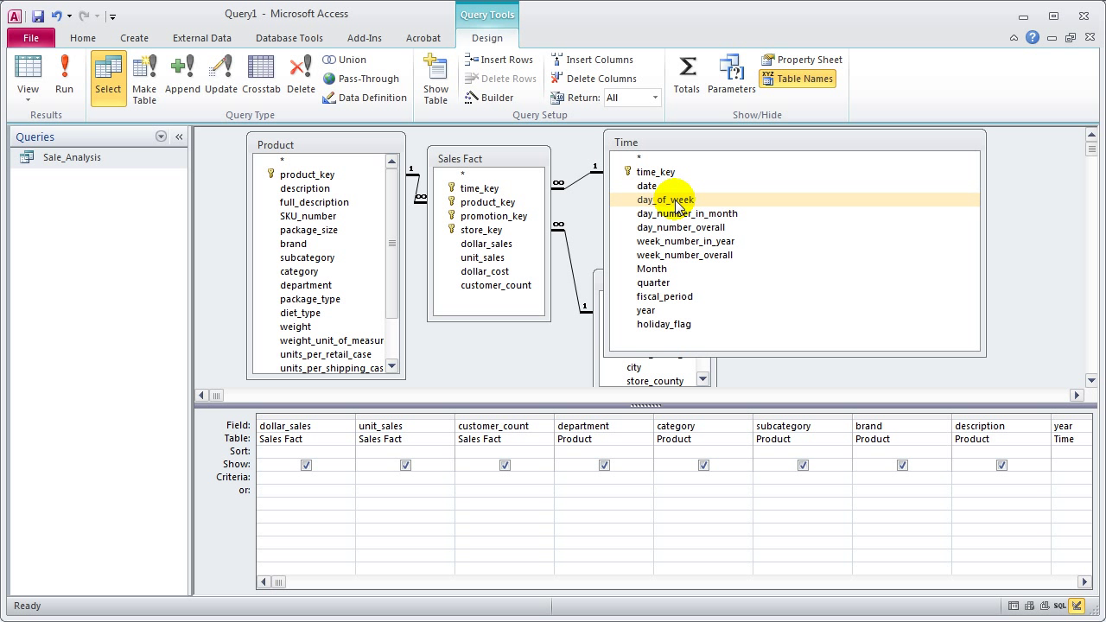
{"action": "double_click", "coordinate": [676, 200]}
{"action": "left_click", "coordinate": [730, 326]}
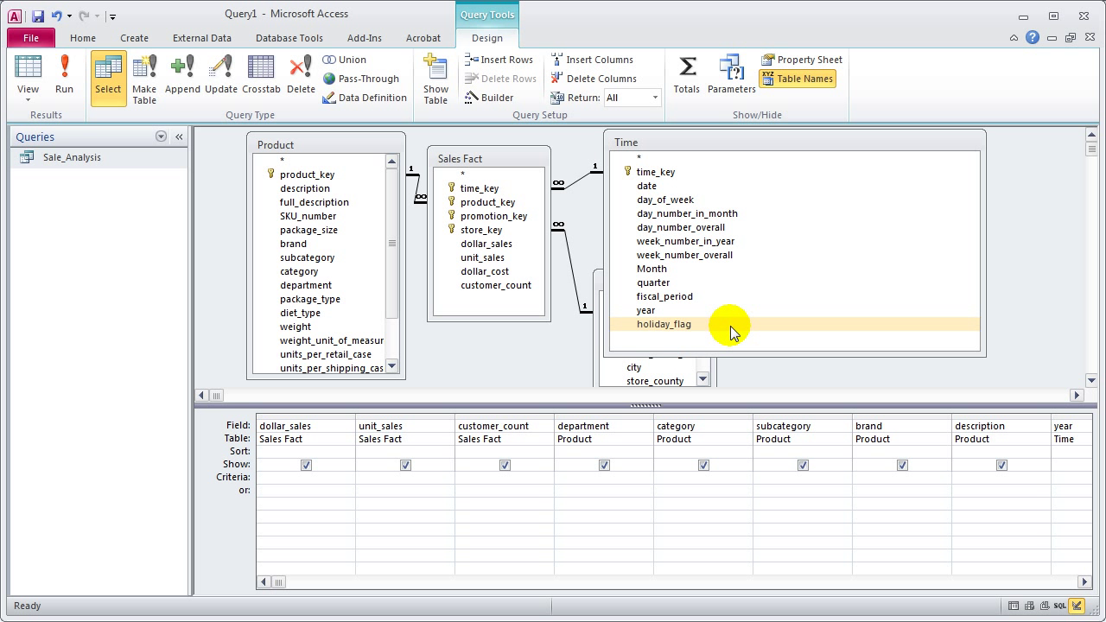
{"action": "double_click", "coordinate": [666, 327]}
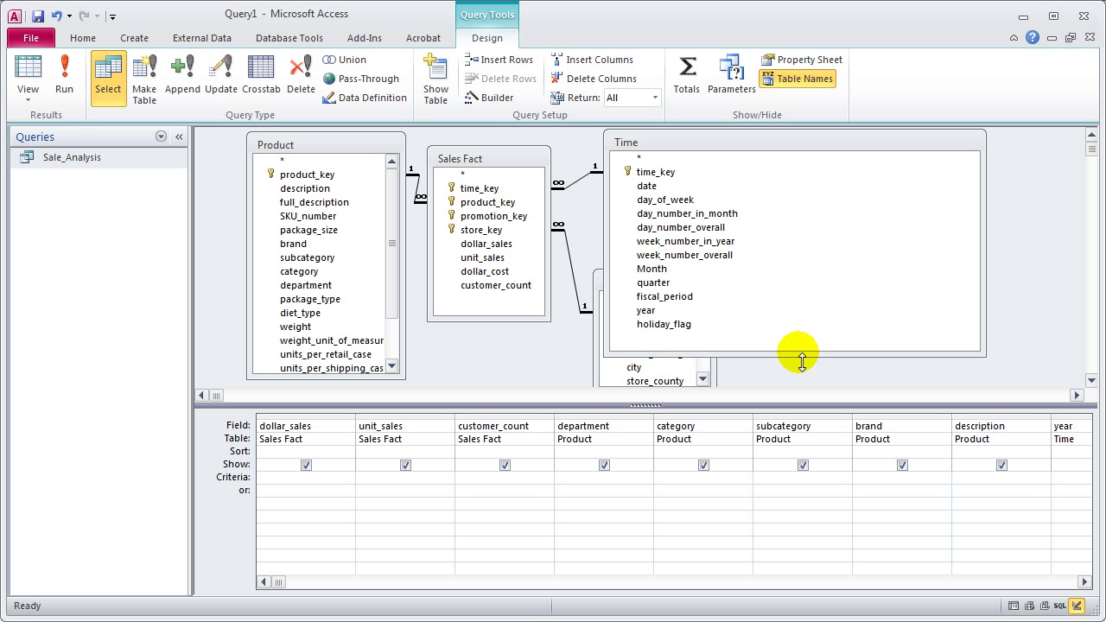
Step: Shorten the Time table box, then raise the Store box and resize it to show more of its fields
{"action": "left_click_drag", "start_coordinate": [791, 354], "coordinate": [816, 259]}
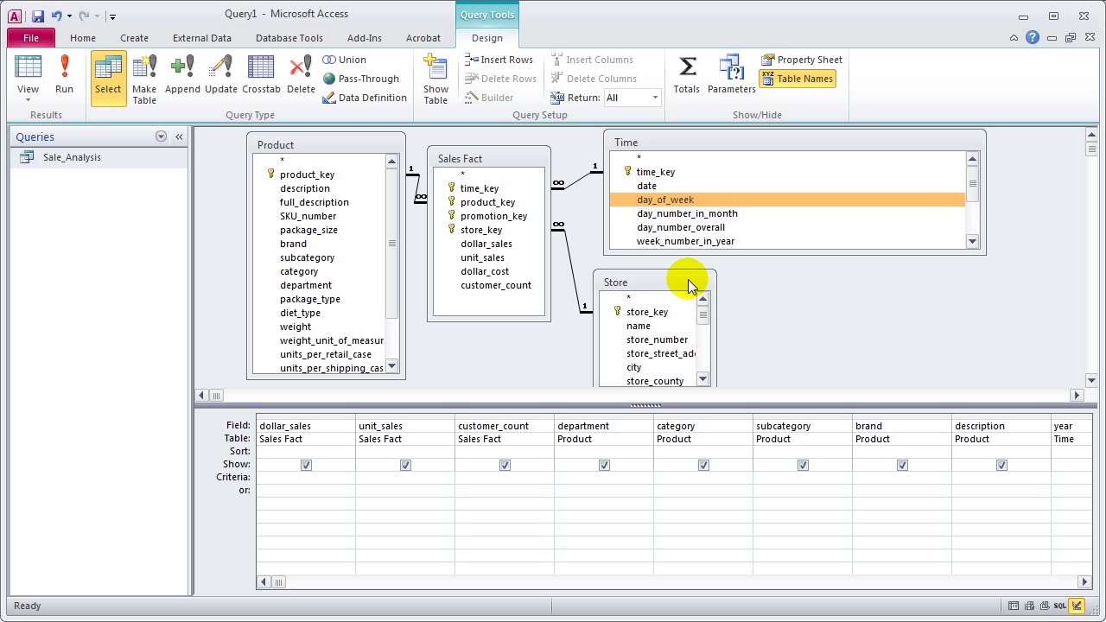
{"action": "left_click_drag", "start_coordinate": [698, 280], "coordinate": [718, 226]}
{"action": "left_click_drag", "start_coordinate": [683, 339], "coordinate": [694, 384]}
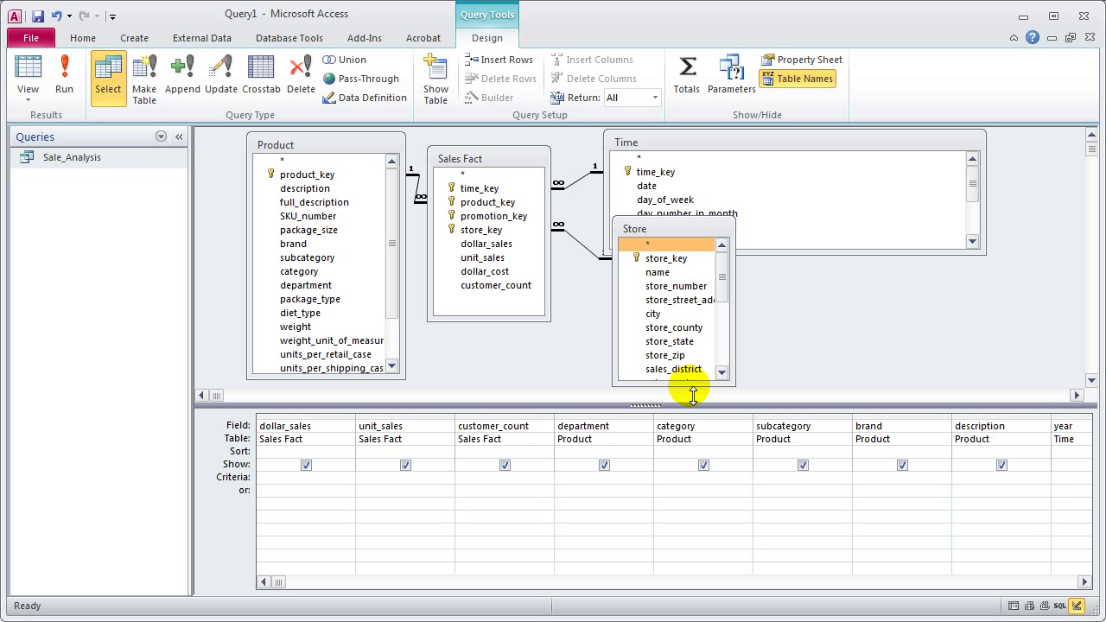
Step: Add the store_county and city fields from Store to the query
{"action": "scroll", "coordinate": [709, 355], "scroll_direction": "down", "scroll_amount": 2}
{"action": "scroll", "coordinate": [691, 319], "scroll_direction": "up", "scroll_amount": 1}
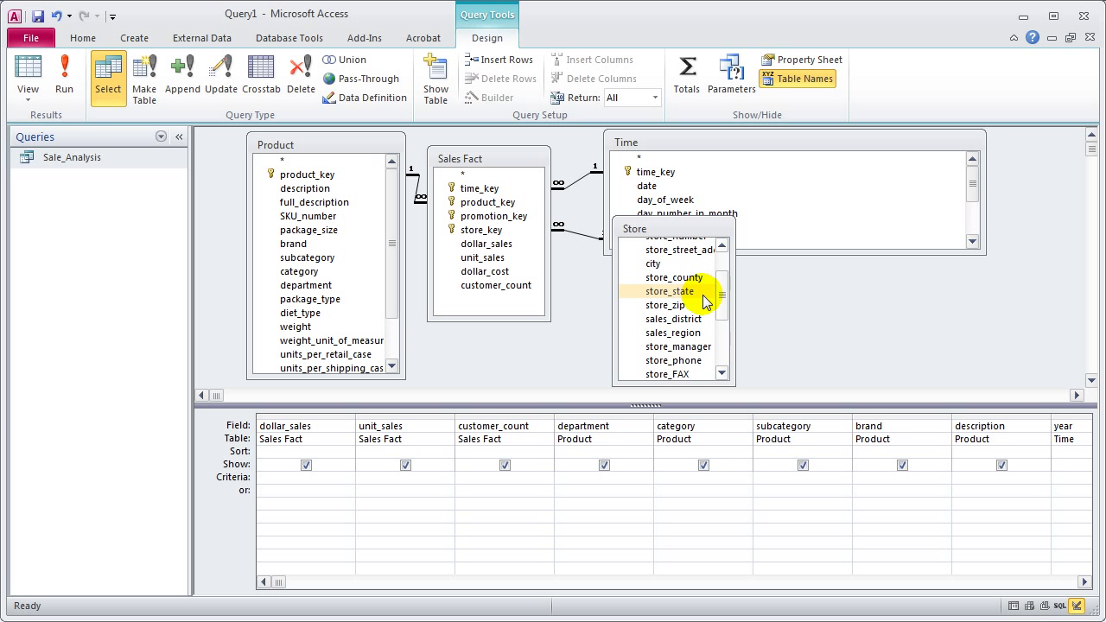
{"action": "double_click", "coordinate": [679, 277]}
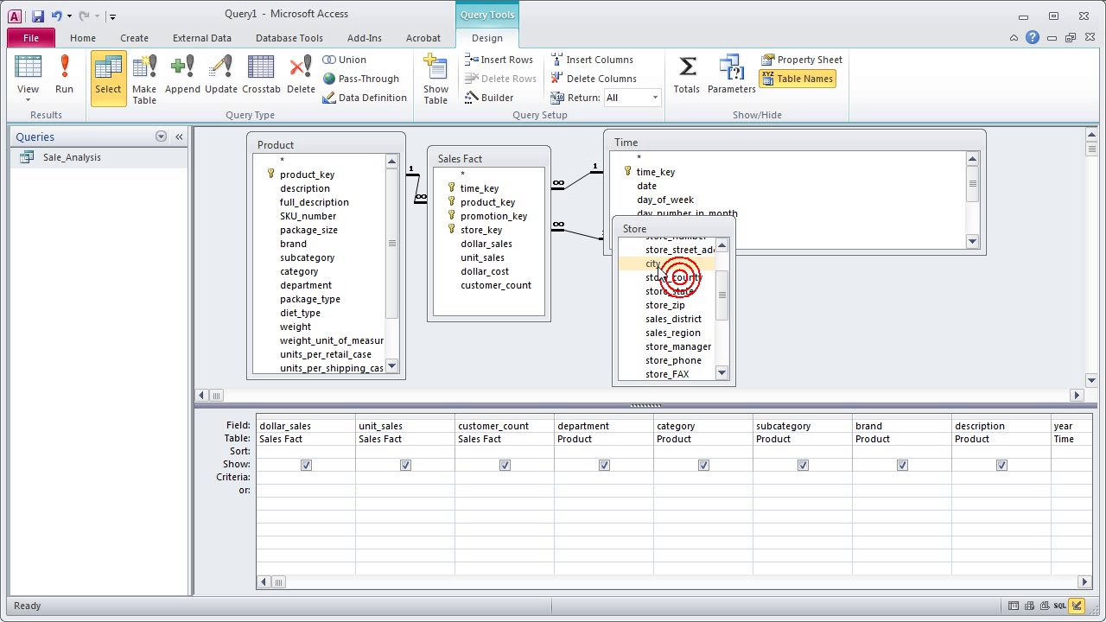
{"action": "double_click", "coordinate": [655, 264]}
Step: Widen the Store table box and examine its remaining fields down to the store and department square-footage fields
{"action": "left_click_drag", "start_coordinate": [729, 296], "coordinate": [733, 279]}
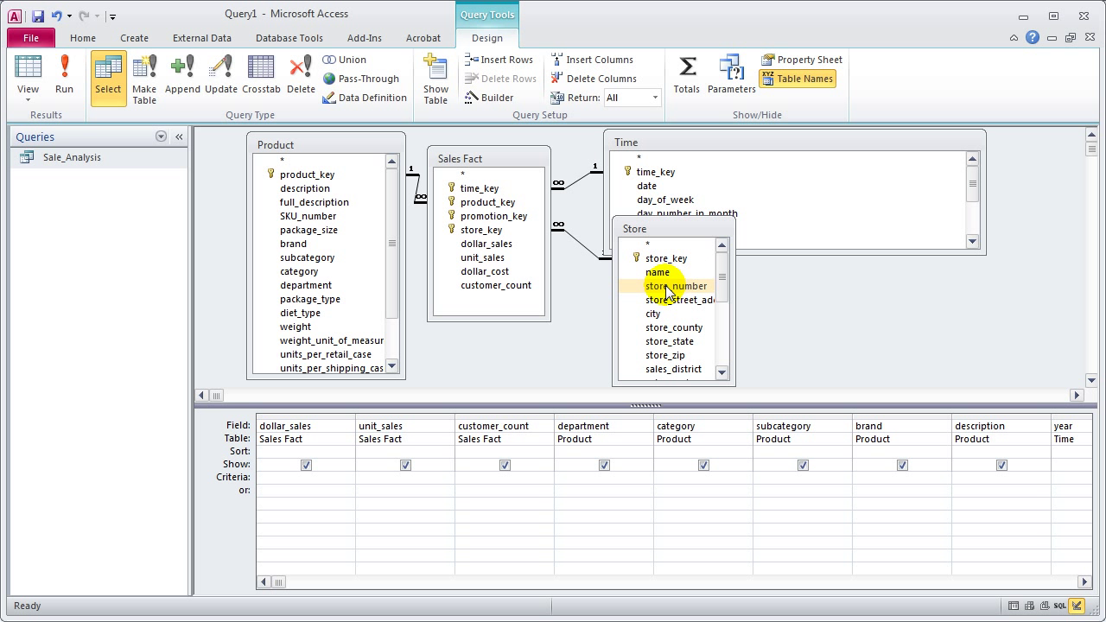
{"action": "left_click", "coordinate": [725, 372]}
{"action": "left_click_drag", "start_coordinate": [729, 296], "coordinate": [724, 361]}
{"action": "left_click", "coordinate": [713, 359]}
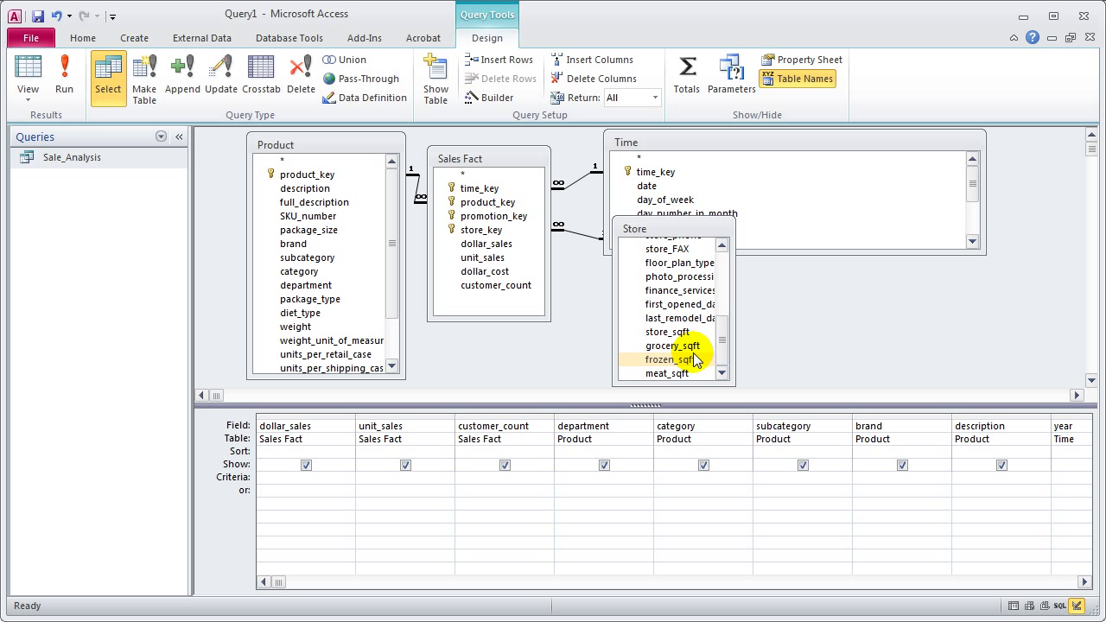
{"action": "left_click", "coordinate": [694, 347]}
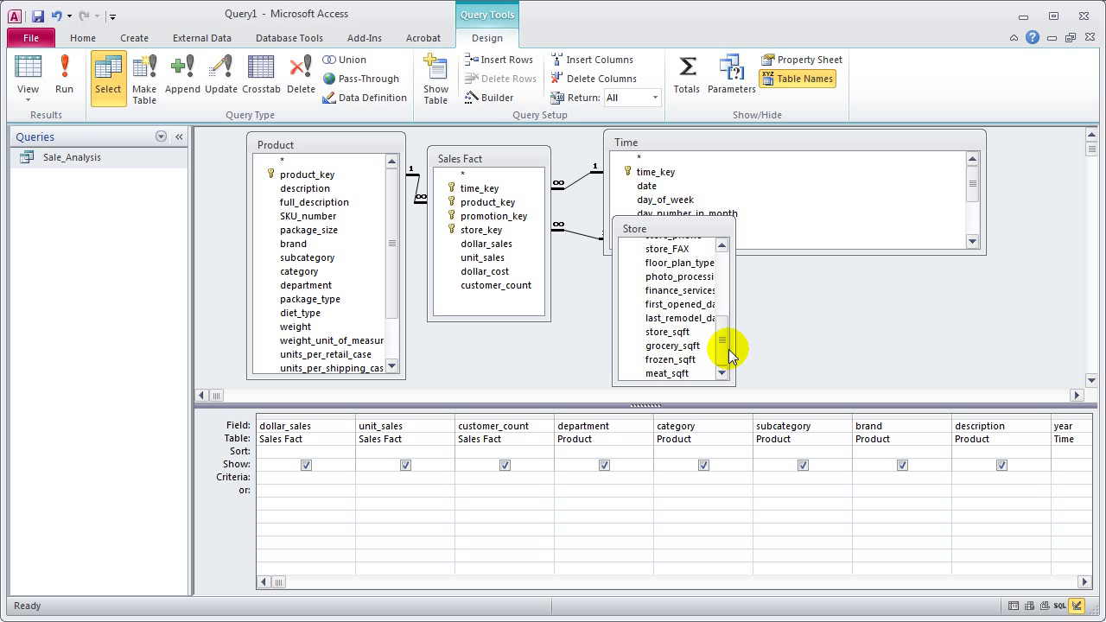
{"action": "left_click_drag", "start_coordinate": [741, 343], "coordinate": [786, 342]}
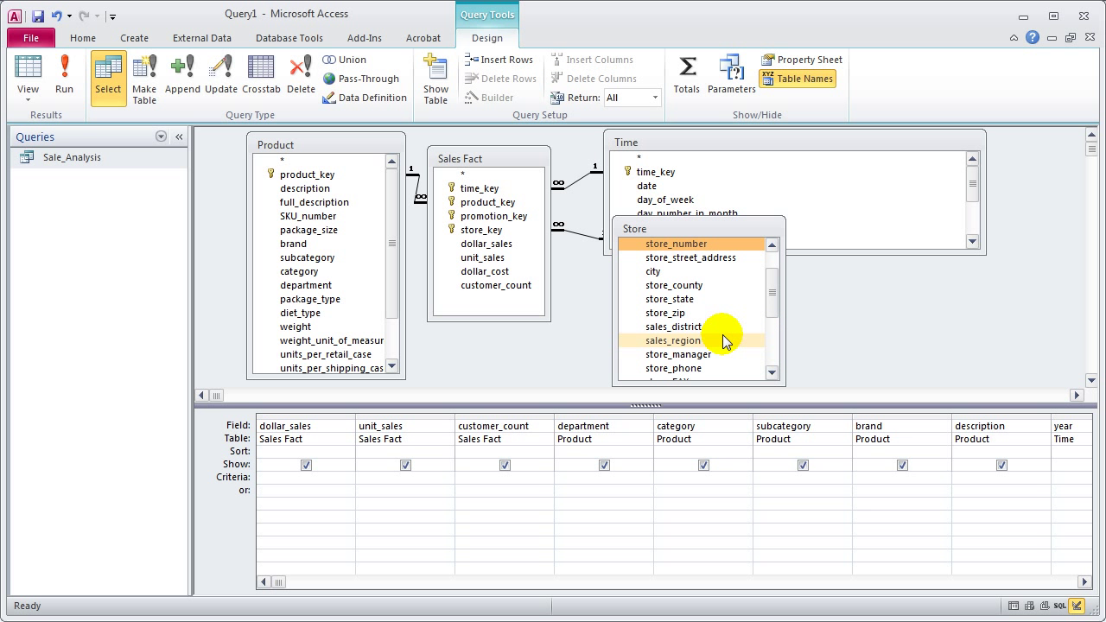
{"action": "left_click", "coordinate": [773, 372]}
{"action": "left_click", "coordinate": [774, 372]}
{"action": "left_click", "coordinate": [773, 372]}
{"action": "left_click", "coordinate": [774, 372]}
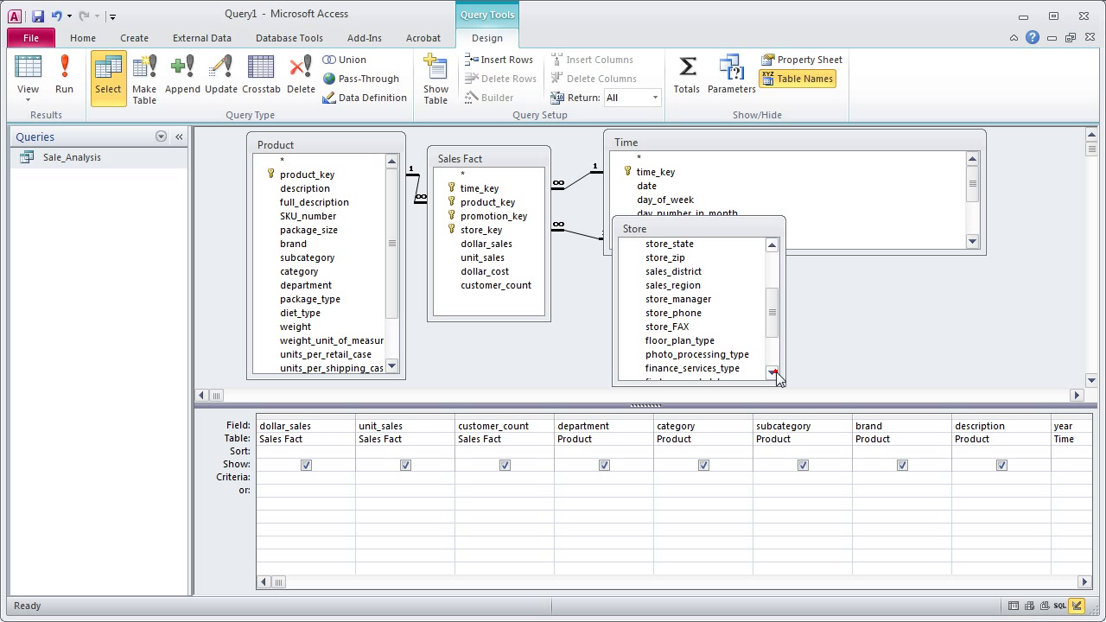
{"action": "left_click", "coordinate": [774, 372]}
{"action": "left_click", "coordinate": [773, 372]}
{"action": "left_click", "coordinate": [774, 372]}
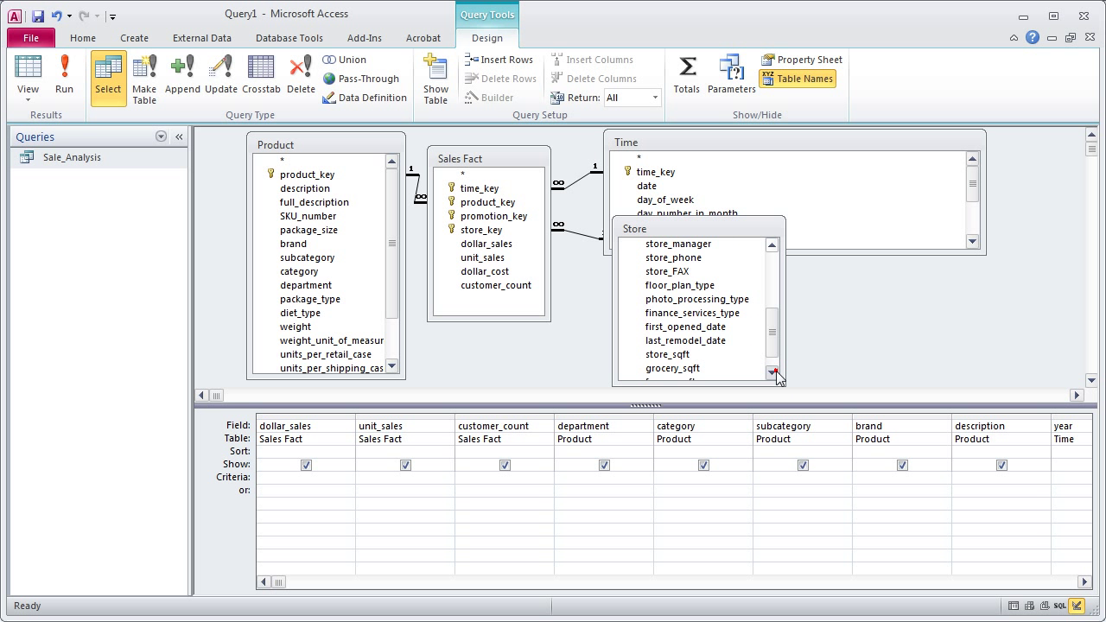
{"action": "left_click", "coordinate": [774, 373]}
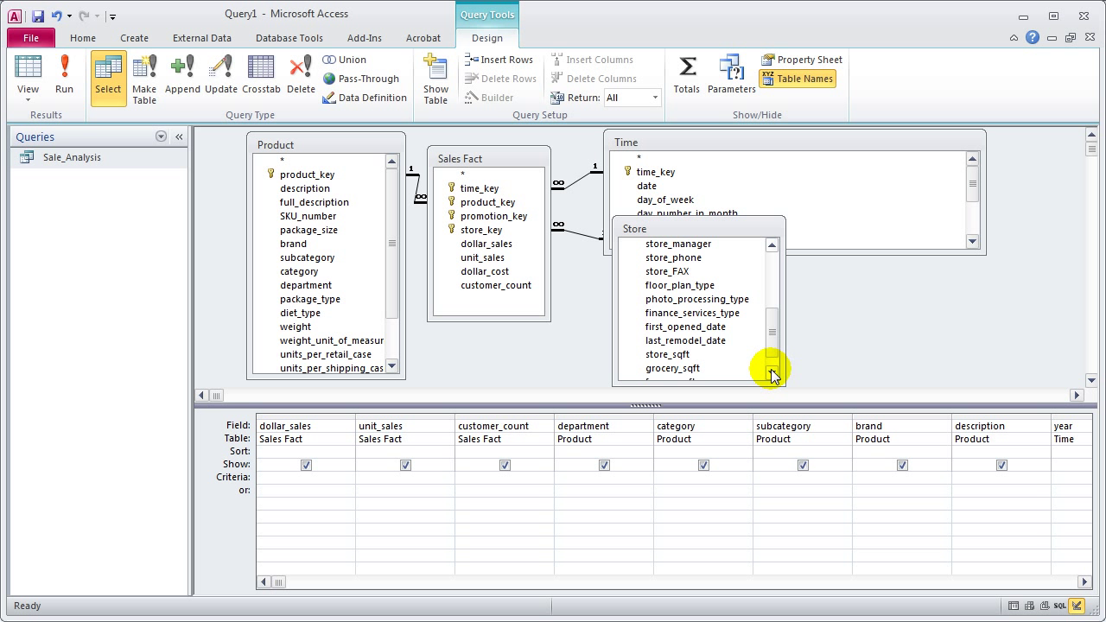
{"action": "left_click", "coordinate": [703, 354]}
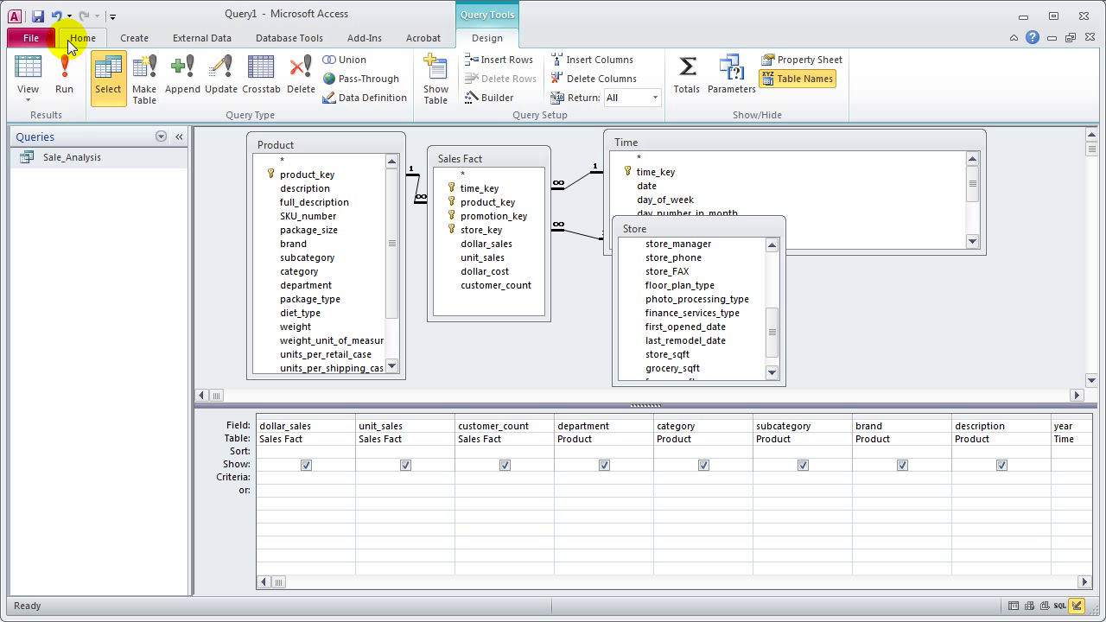
Step: Save the query as Sales Cube 1
{"action": "left_click", "coordinate": [38, 15]}
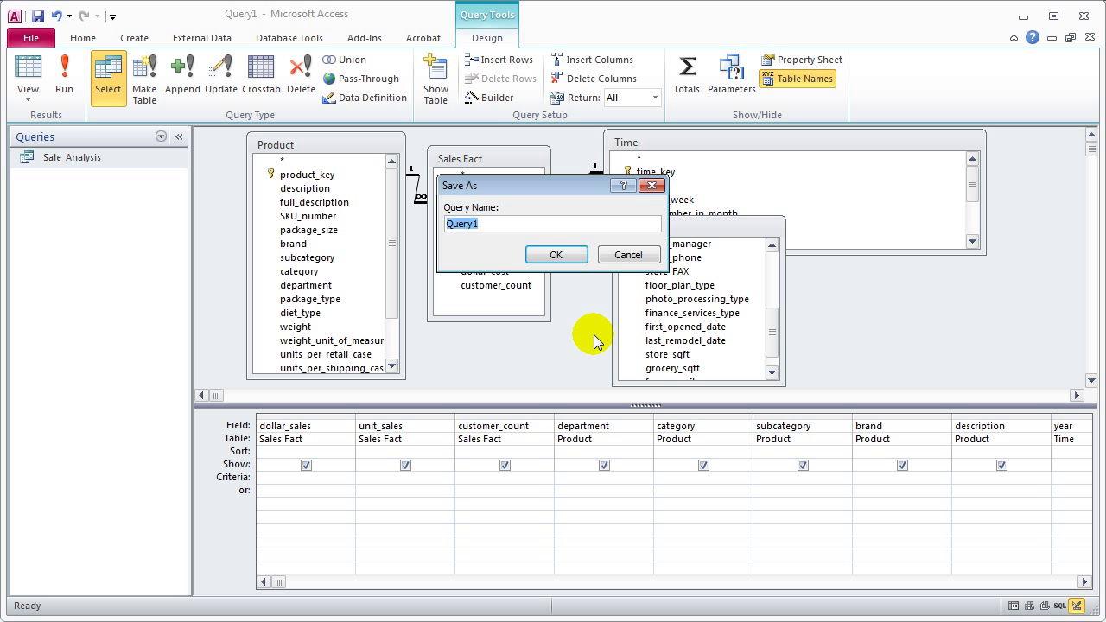
{"action": "type", "text": "Sales Cubes 1"}
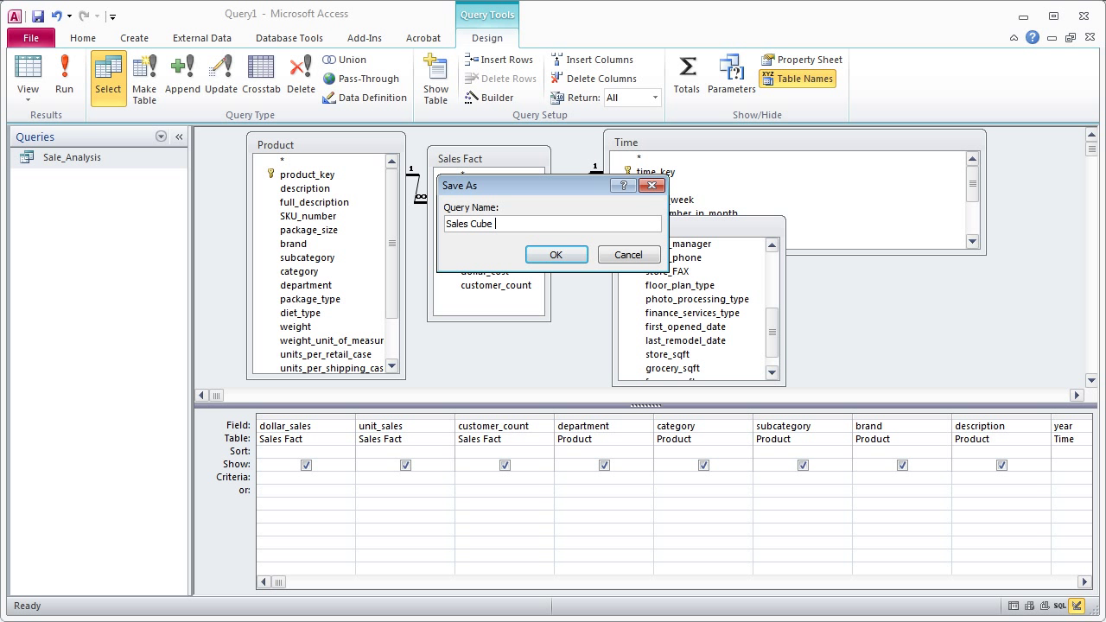
{"action": "left_click", "coordinate": [557, 256]}
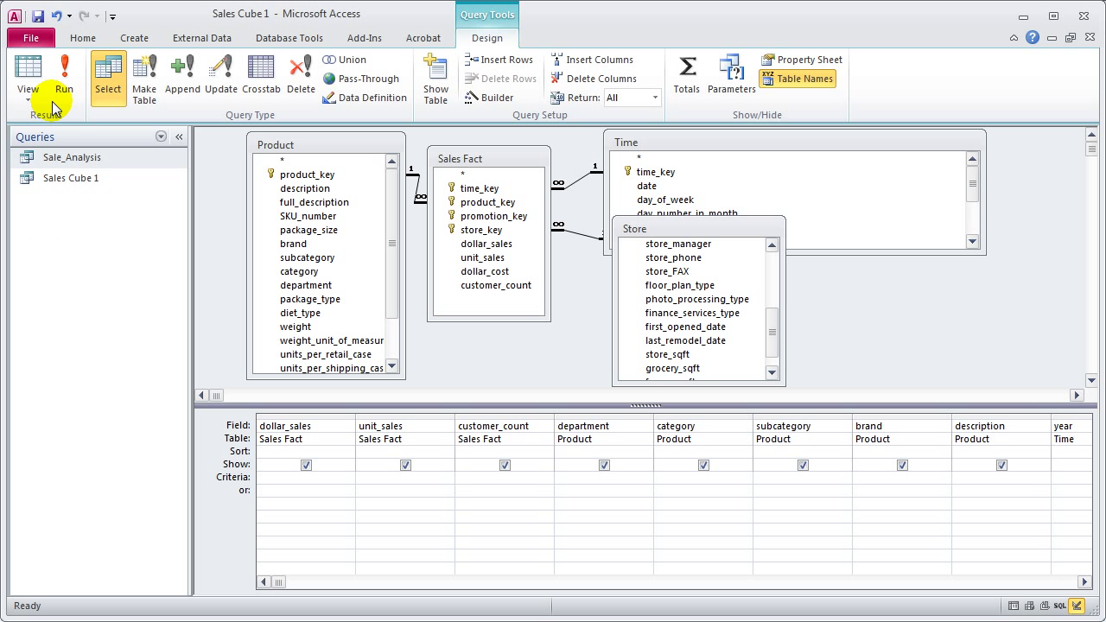
{"action": "left_click", "coordinate": [1024, 17]}
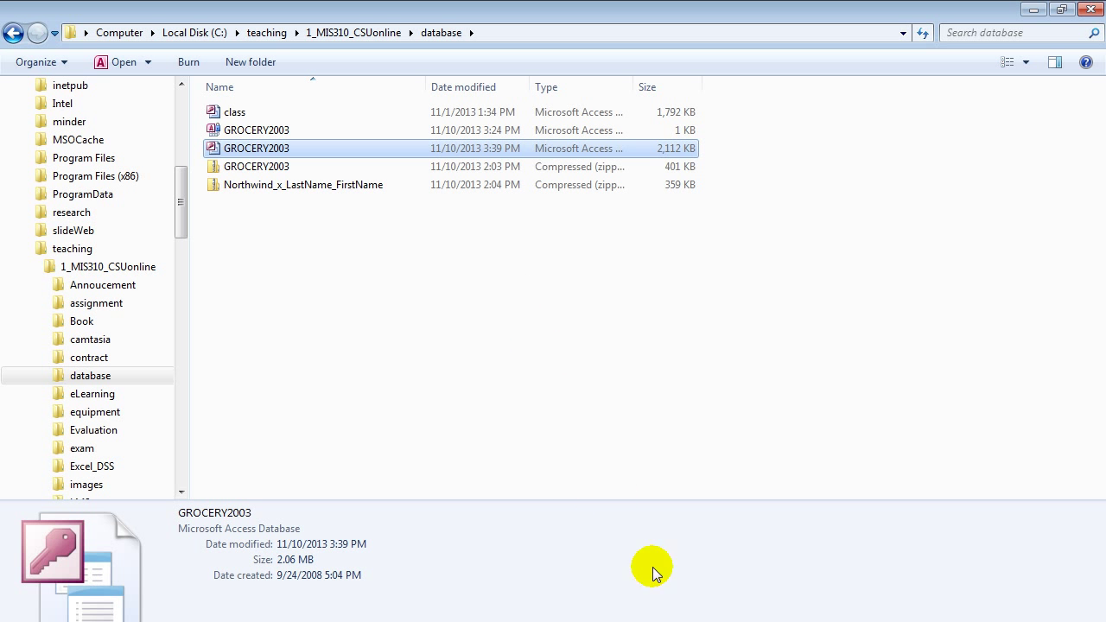
{"action": "left_click", "coordinate": [683, 621]}
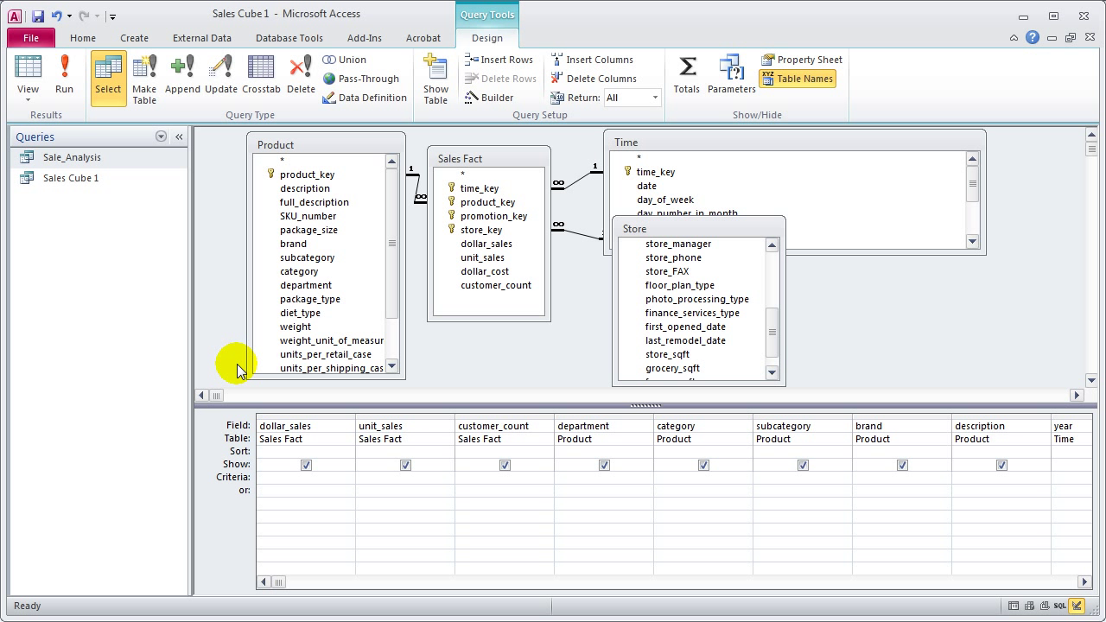
Step: Try to run the Sales Cube 1 query and close the dialog
{"action": "left_click", "coordinate": [83, 187]}
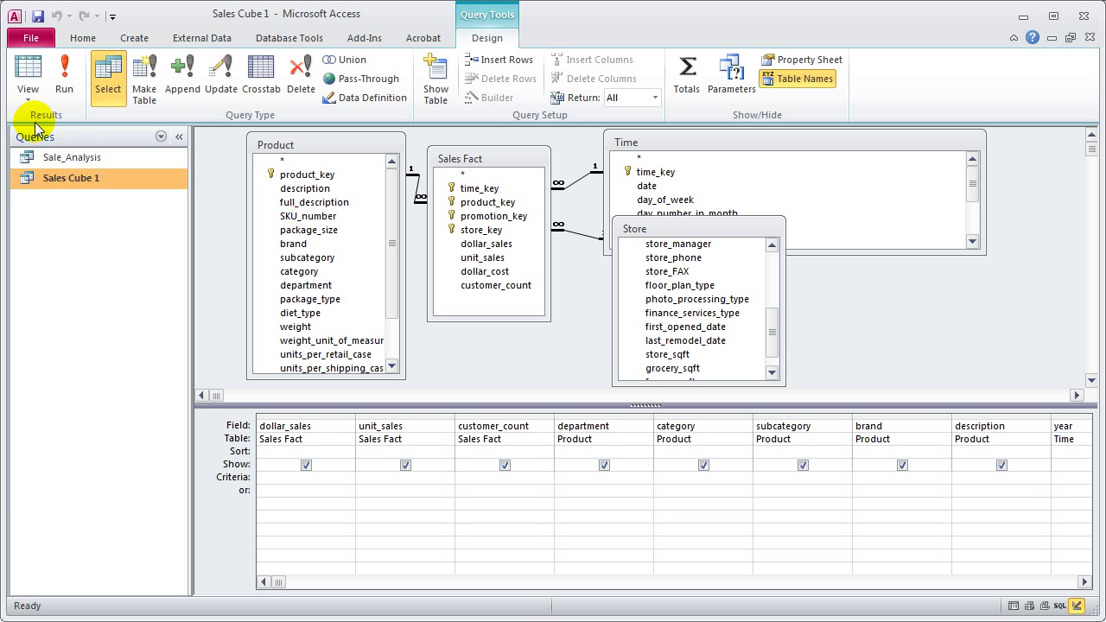
{"action": "left_click", "coordinate": [75, 85]}
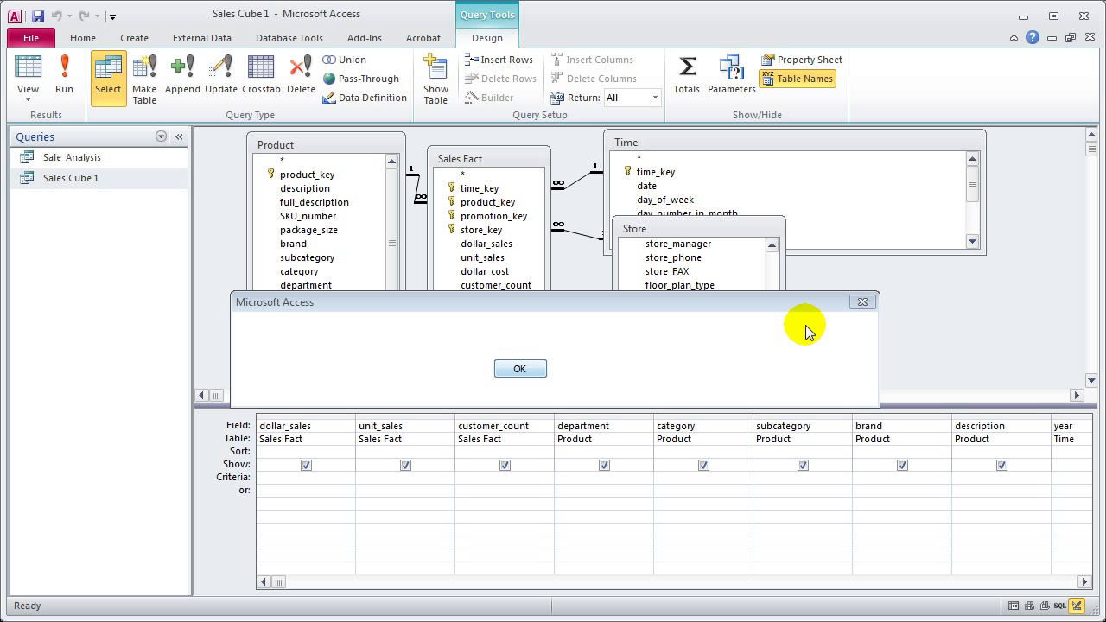
{"action": "left_click", "coordinate": [863, 302]}
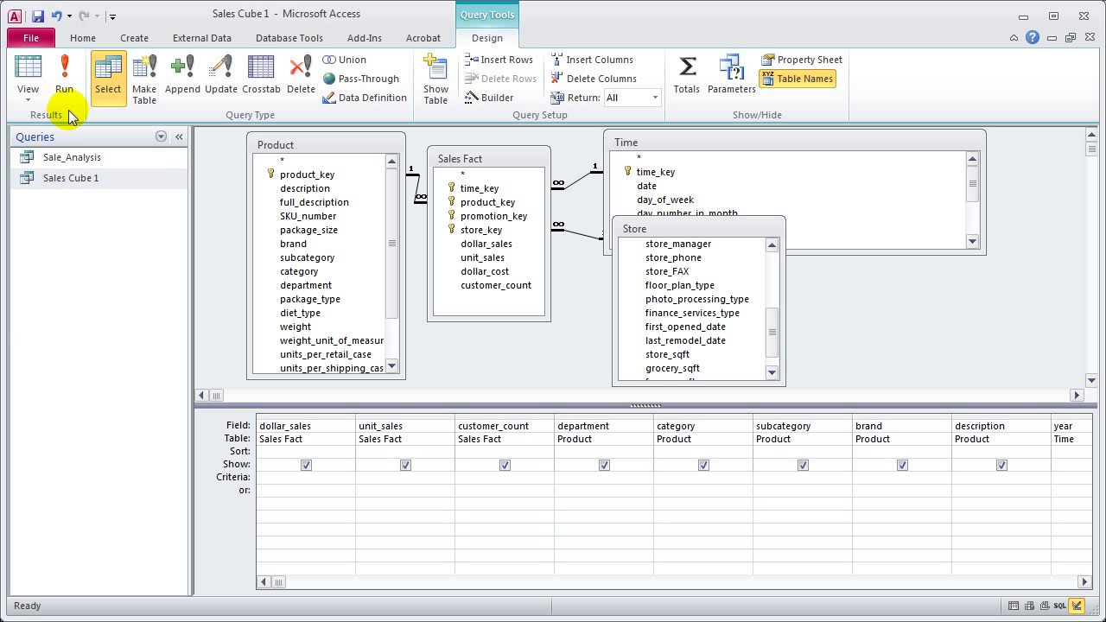
Step: Try once more to run the Sales Cube 1 query and dismiss the message
{"action": "left_click", "coordinate": [65, 74]}
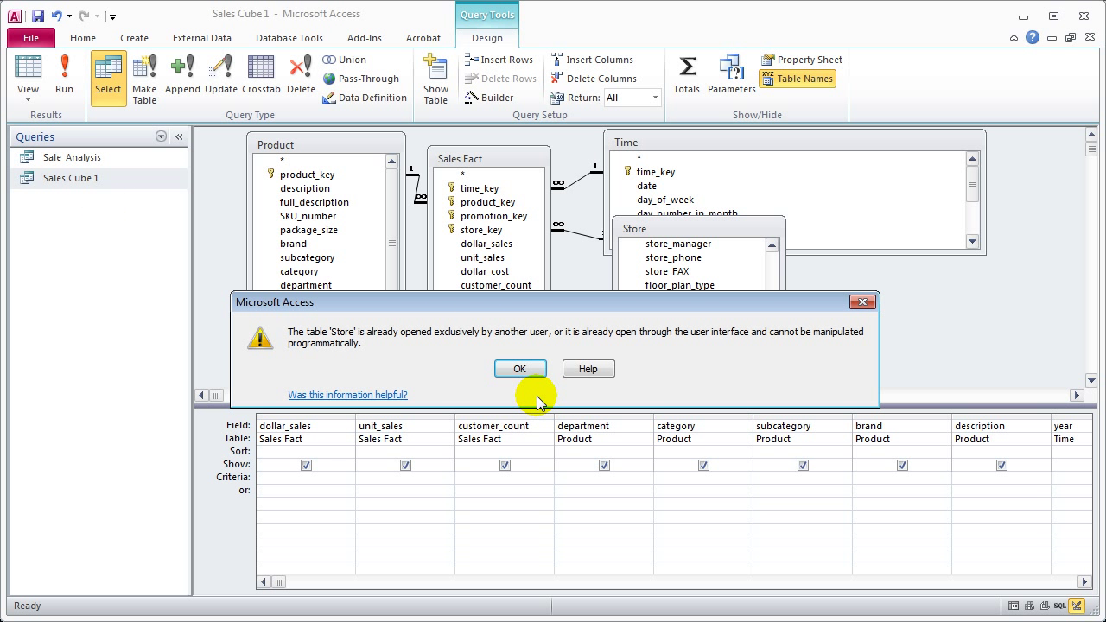
{"action": "left_click", "coordinate": [521, 369]}
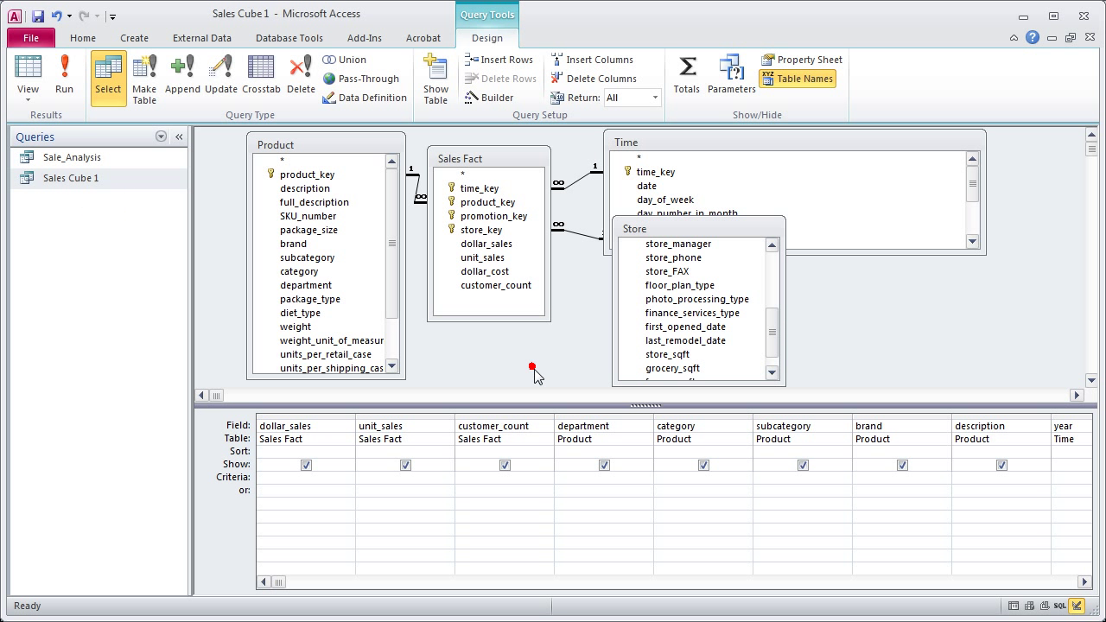
Step: Minimize the query window, then close the Sales Fact, Store, Promotion and Time tables and the Relationships window, saving its layout
{"action": "left_click", "coordinate": [1051, 38]}
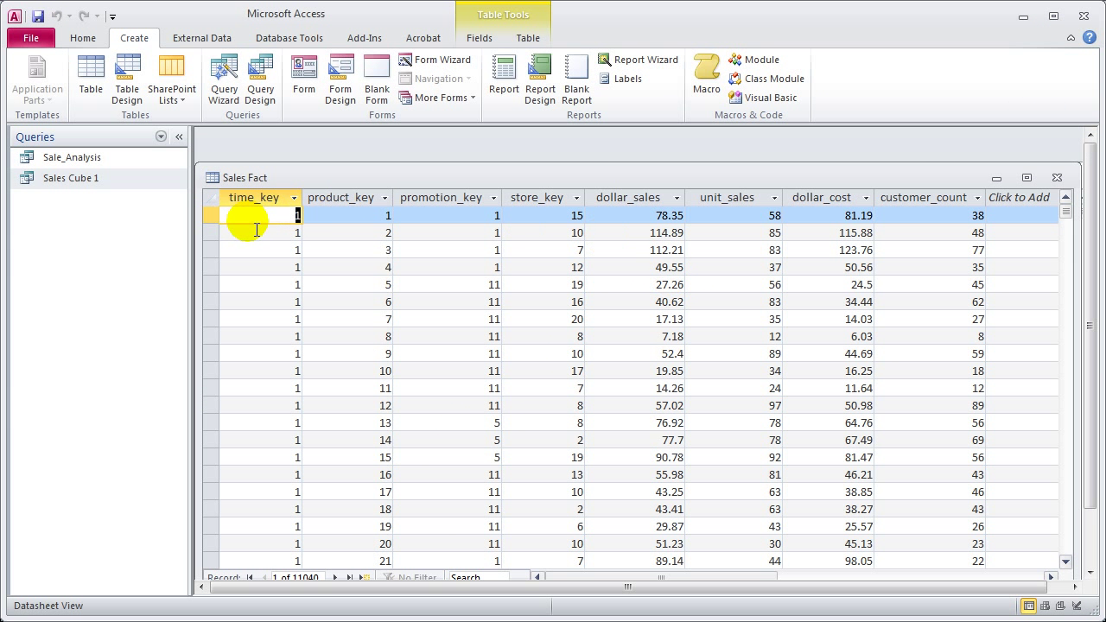
{"action": "left_click", "coordinate": [1057, 177]}
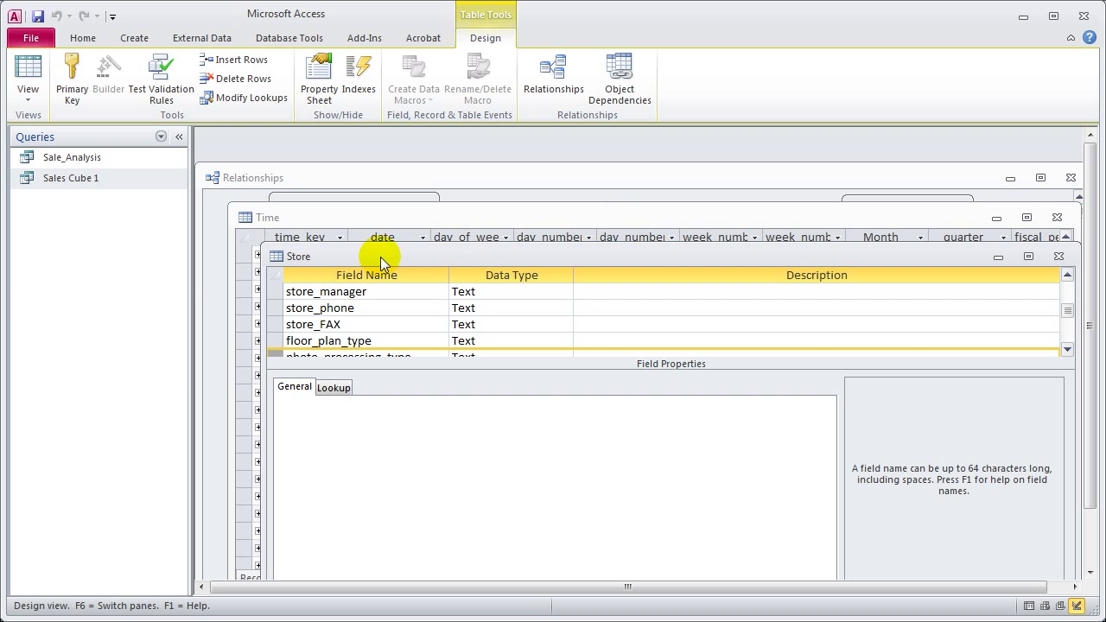
{"action": "double_click", "coordinate": [280, 258]}
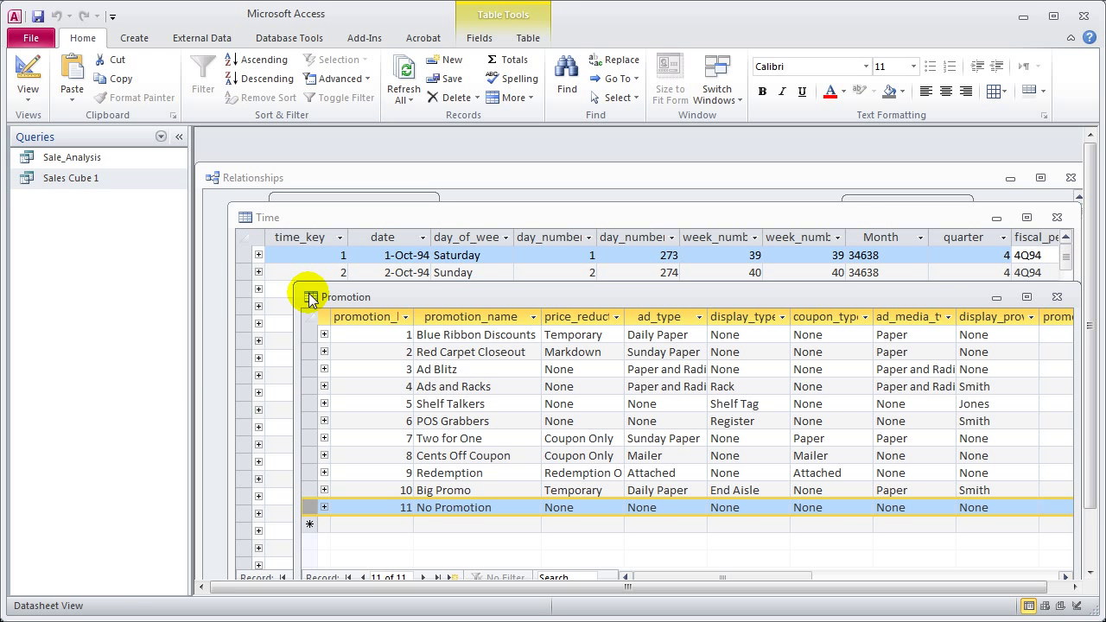
{"action": "left_click", "coordinate": [311, 298]}
{"action": "left_click", "coordinate": [311, 298]}
{"action": "double_click", "coordinate": [247, 217]}
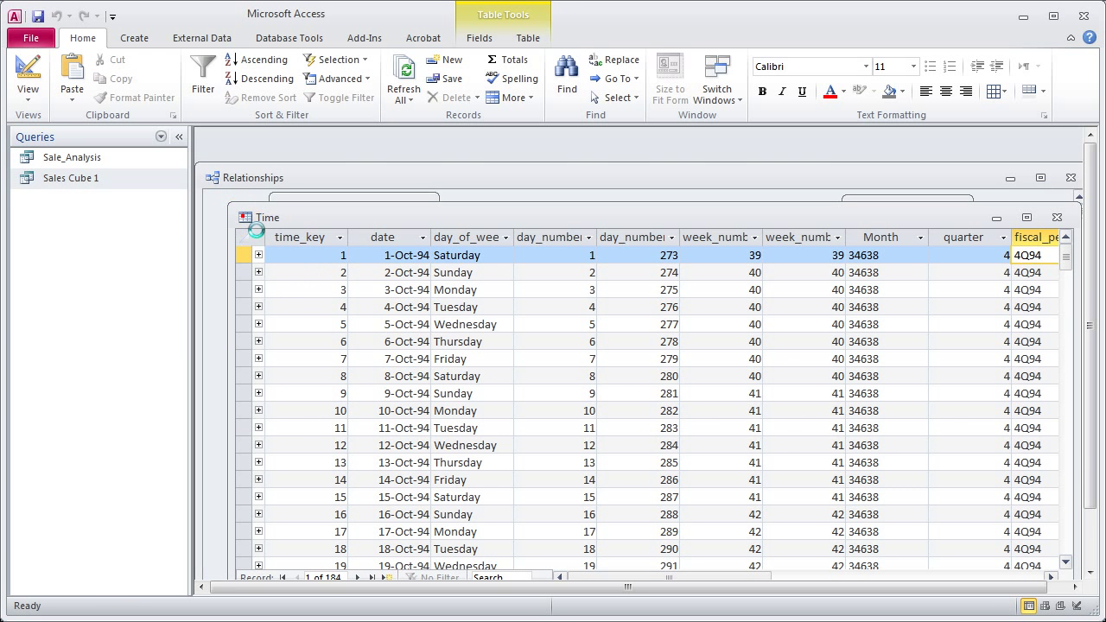
{"action": "double_click", "coordinate": [212, 176]}
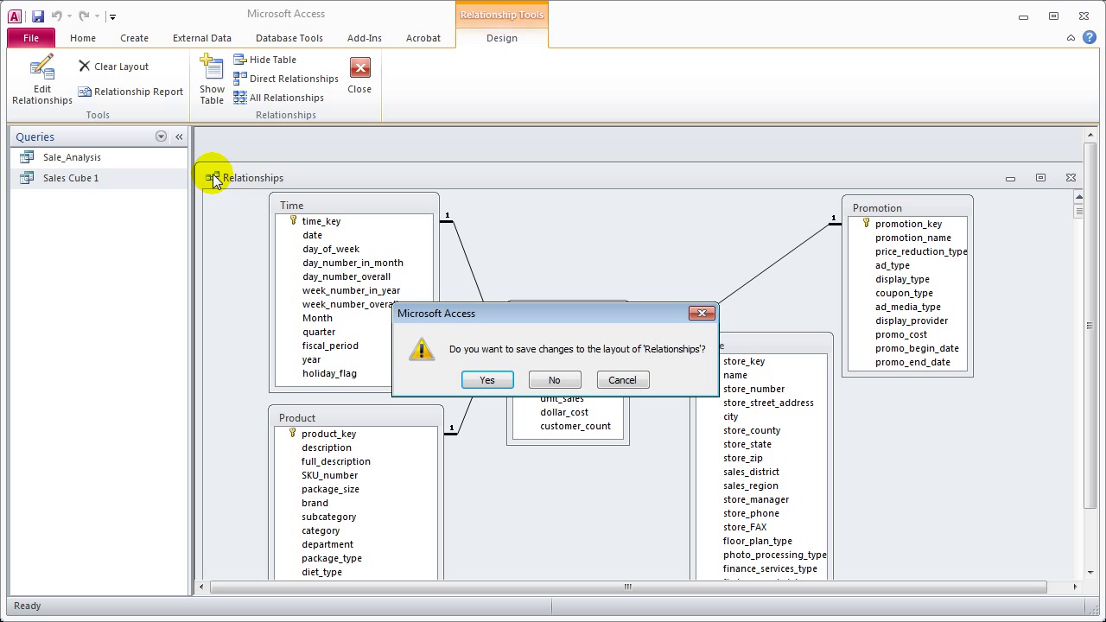
{"action": "left_click", "coordinate": [487, 380]}
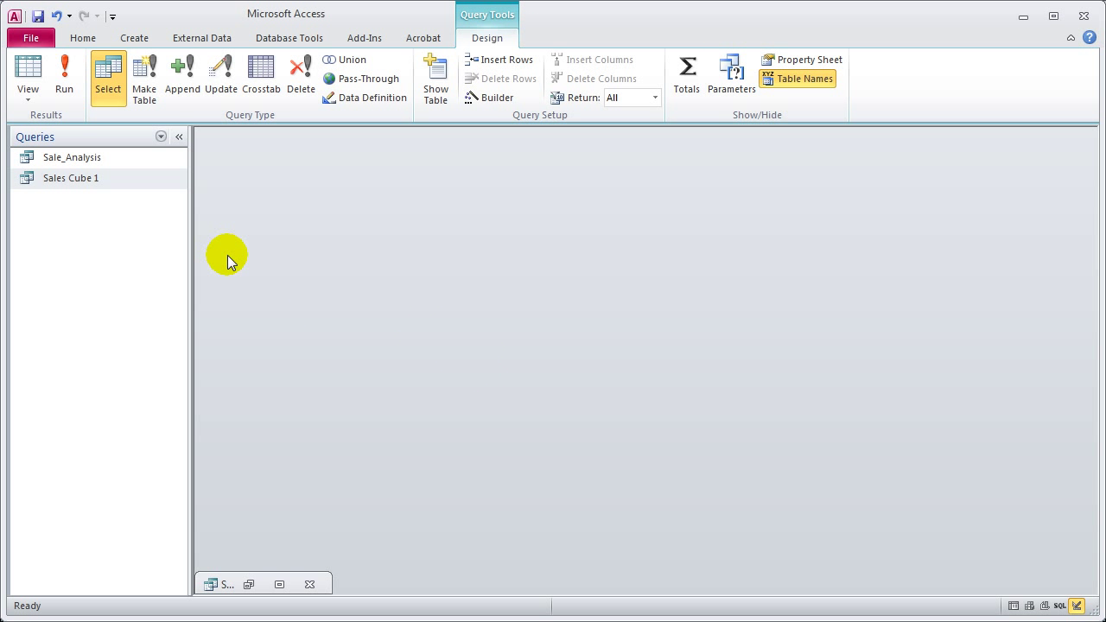
Step: Open the Sales Cube 1 query results and inspect the first record's unit_sales and customer_count measures
{"action": "double_click", "coordinate": [91, 180]}
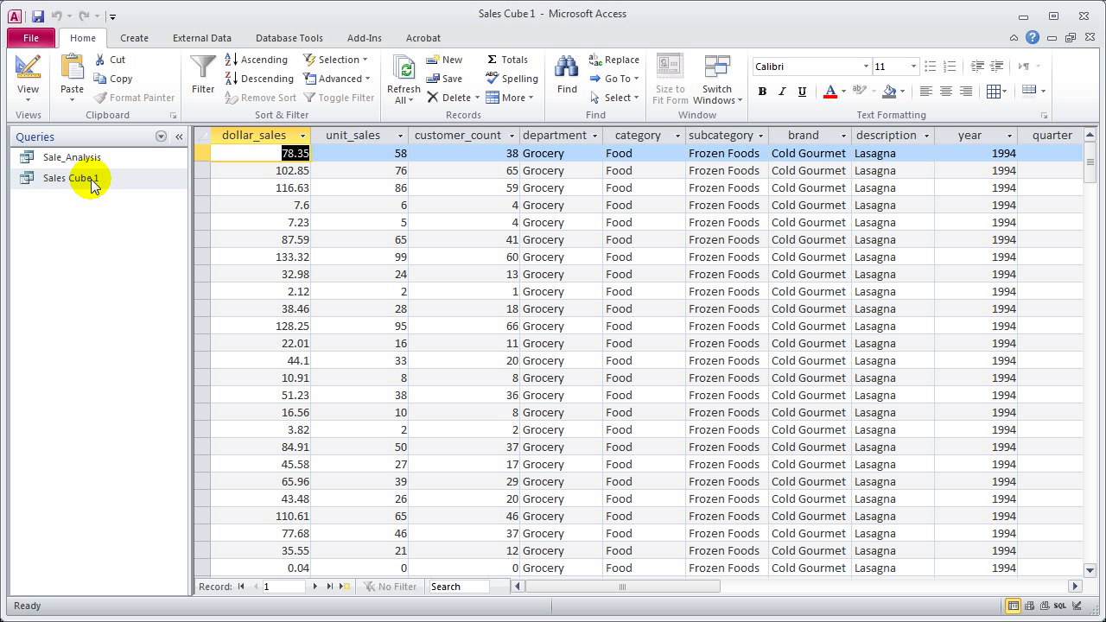
{"action": "left_click", "coordinate": [202, 154]}
{"action": "left_click", "coordinate": [206, 156]}
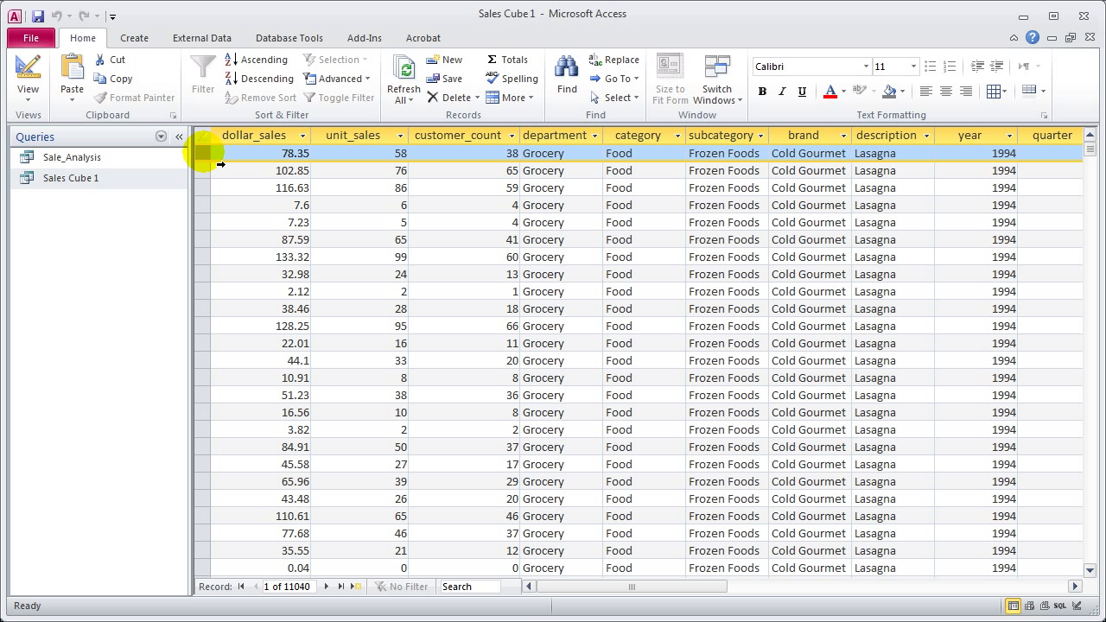
{"action": "left_click", "coordinate": [372, 154]}
{"action": "left_click", "coordinate": [471, 156]}
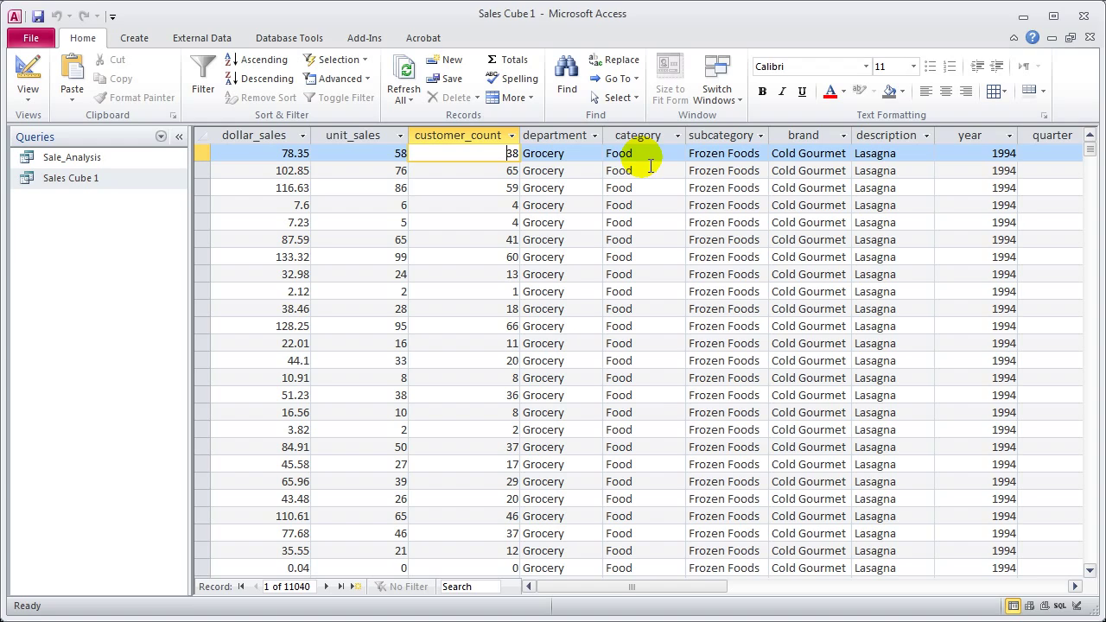
Step: Review the first record's time and store attributes through city, and widen the store_county column to show its full name
{"action": "left_click", "coordinate": [718, 586]}
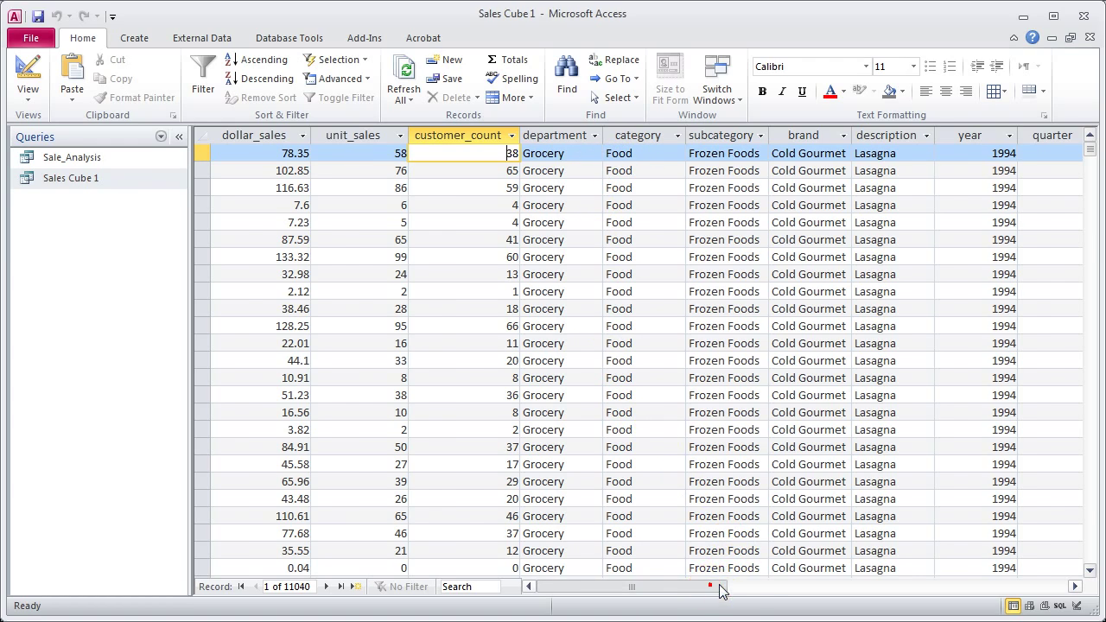
{"action": "left_click_drag", "start_coordinate": [719, 586], "coordinate": [808, 587]}
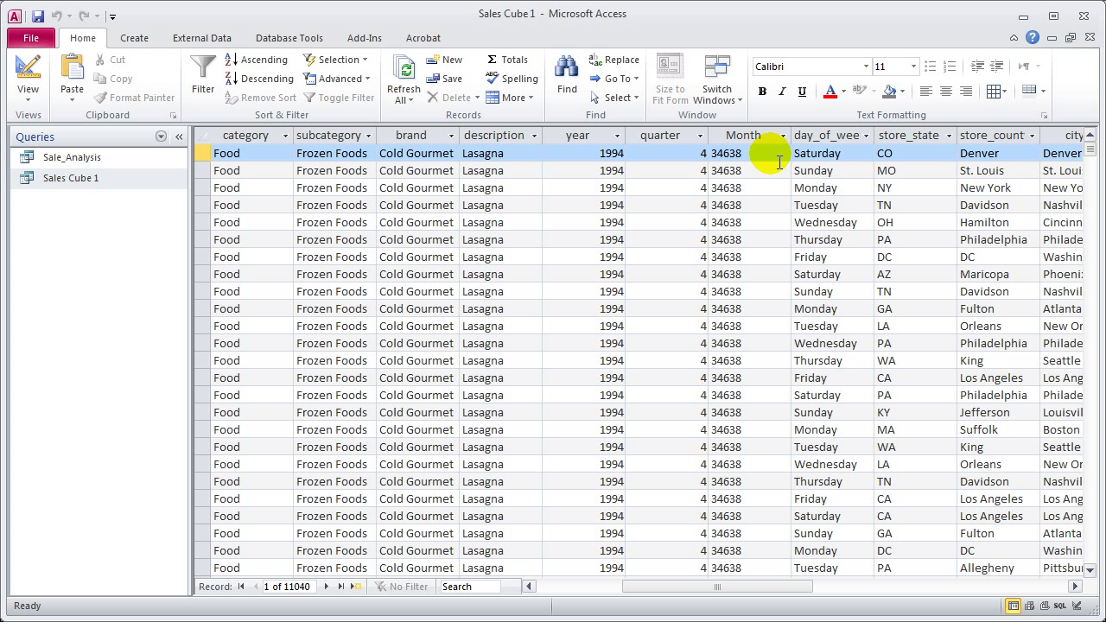
{"action": "left_click", "coordinate": [851, 150]}
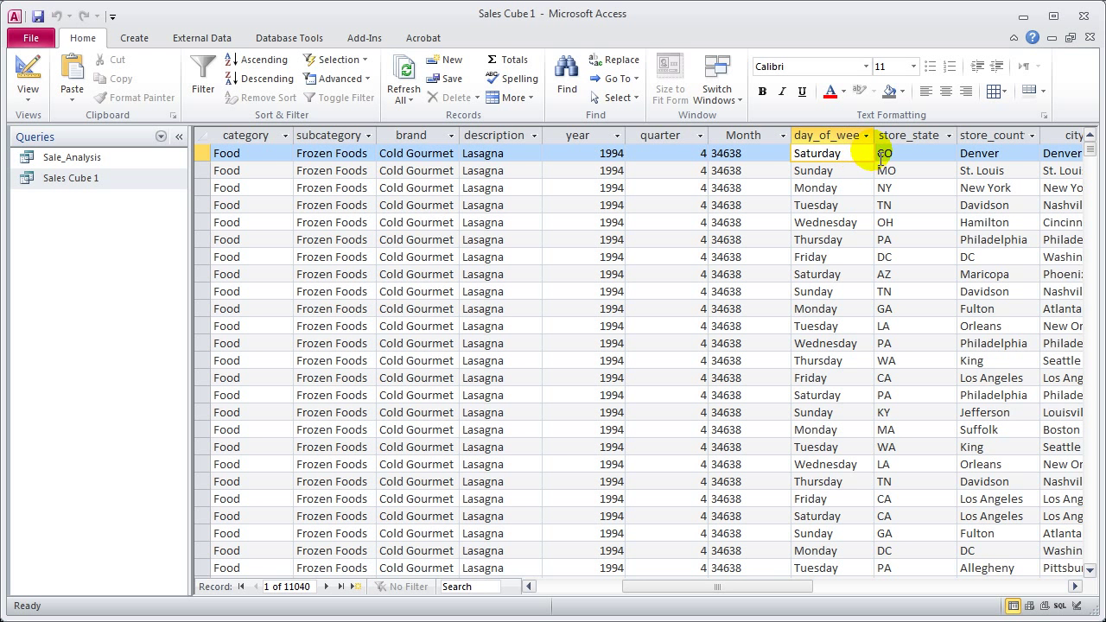
{"action": "left_click", "coordinate": [915, 155]}
{"action": "left_click", "coordinate": [995, 155]}
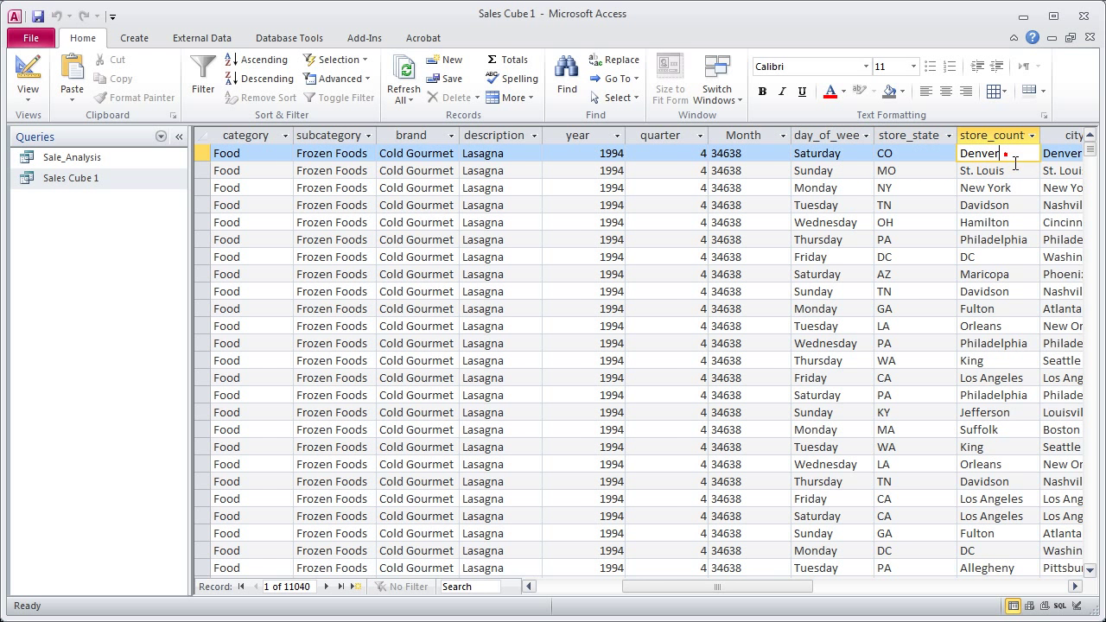
{"action": "left_click", "coordinate": [1056, 152]}
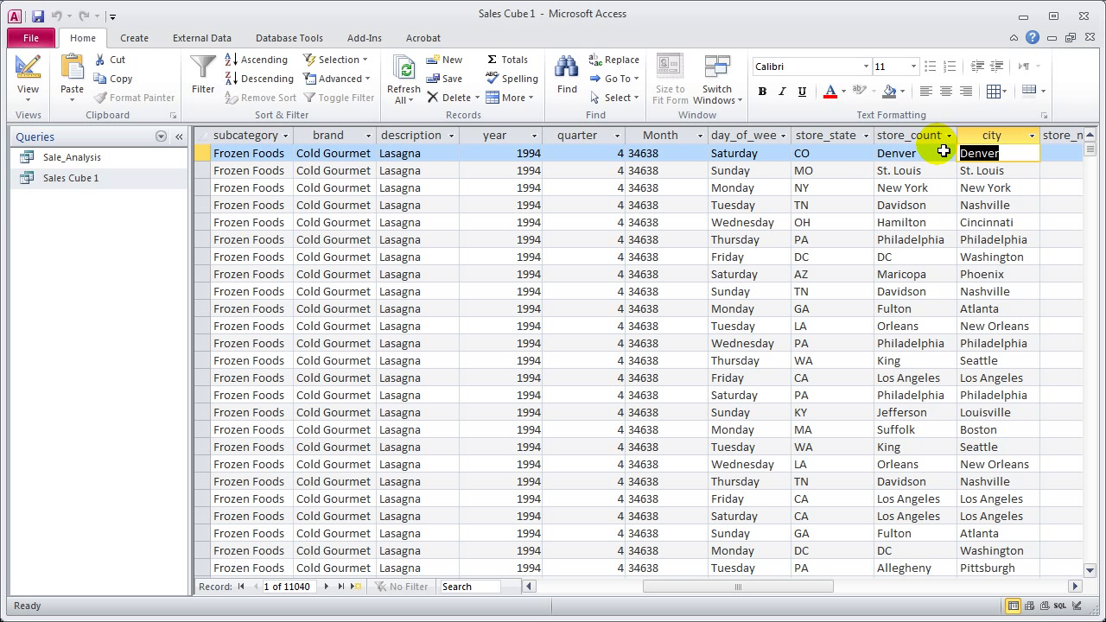
{"action": "left_click_drag", "start_coordinate": [960, 135], "coordinate": [1013, 141]}
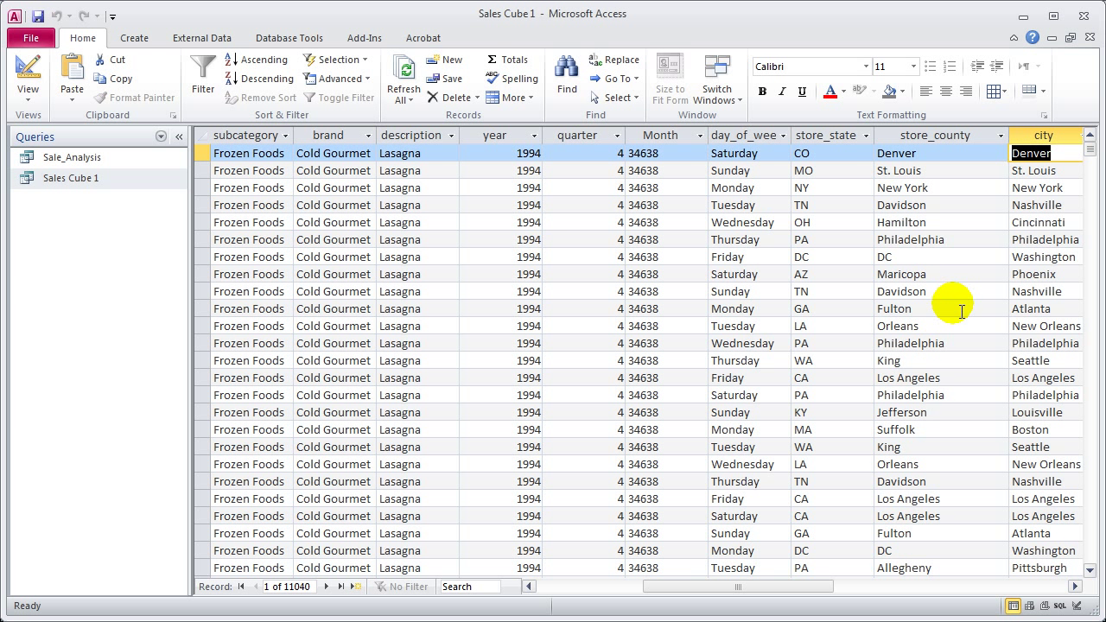
{"action": "left_click_drag", "start_coordinate": [795, 588], "coordinate": [642, 606]}
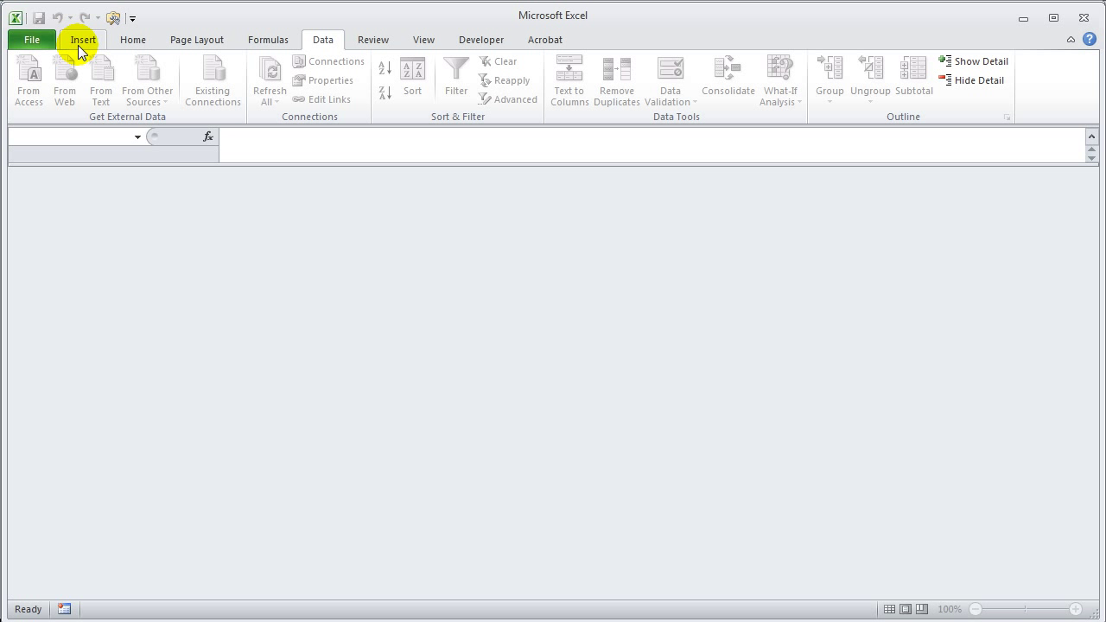
Step: Switch to Excel and create a new blank workbook
{"action": "left_click", "coordinate": [26, 39]}
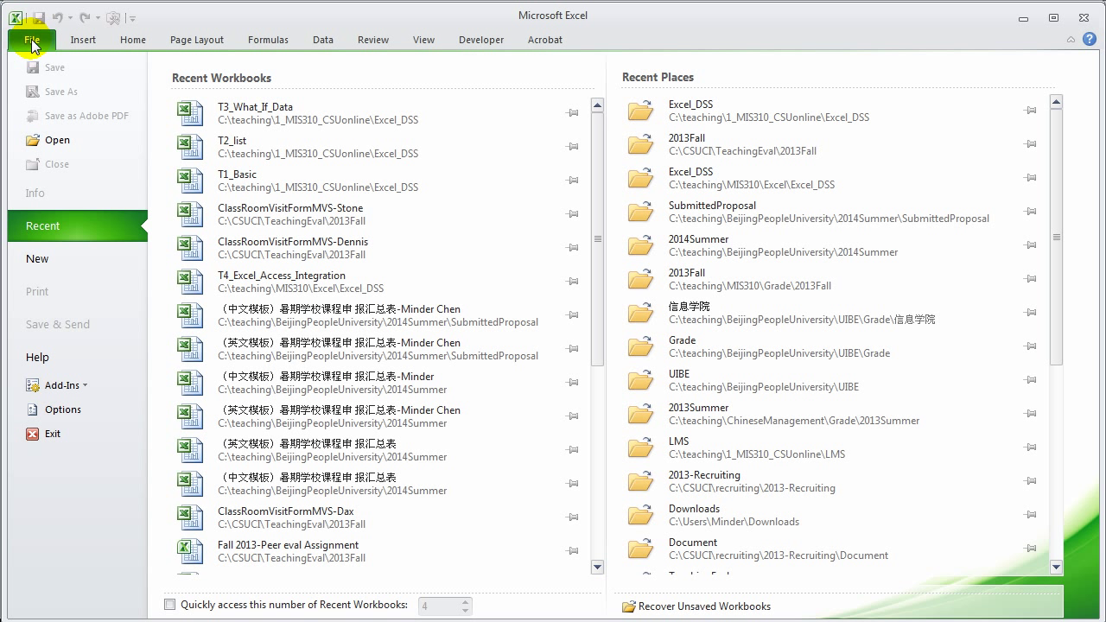
{"action": "left_click", "coordinate": [63, 258]}
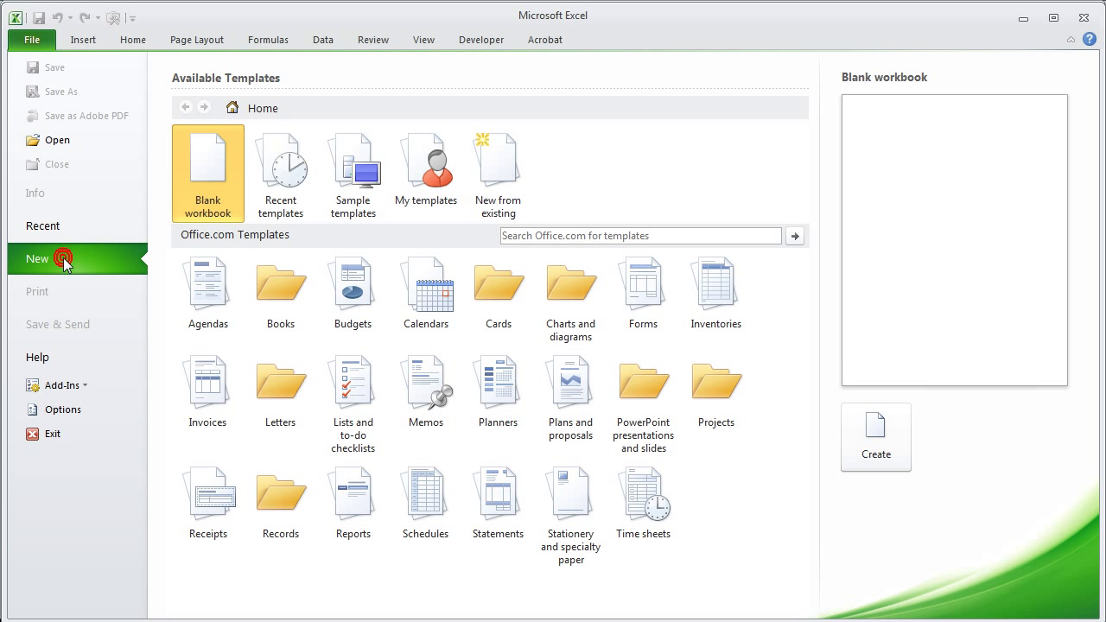
{"action": "double_click", "coordinate": [205, 163]}
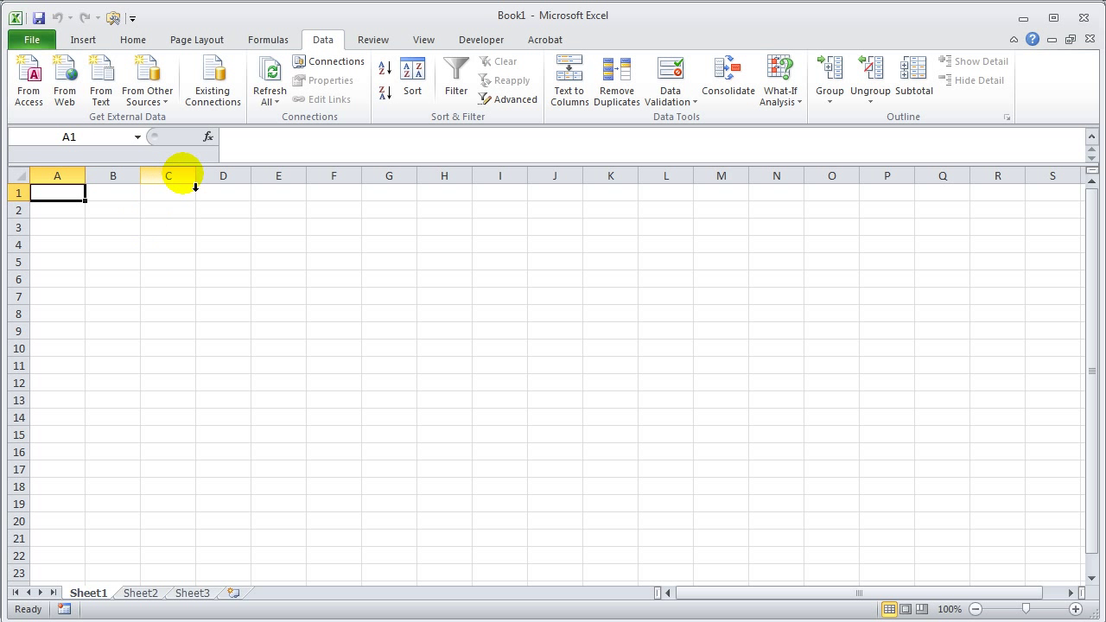
Step: Start a PivotTable based on an external data source and bring up the list of existing connections
{"action": "left_click", "coordinate": [80, 43]}
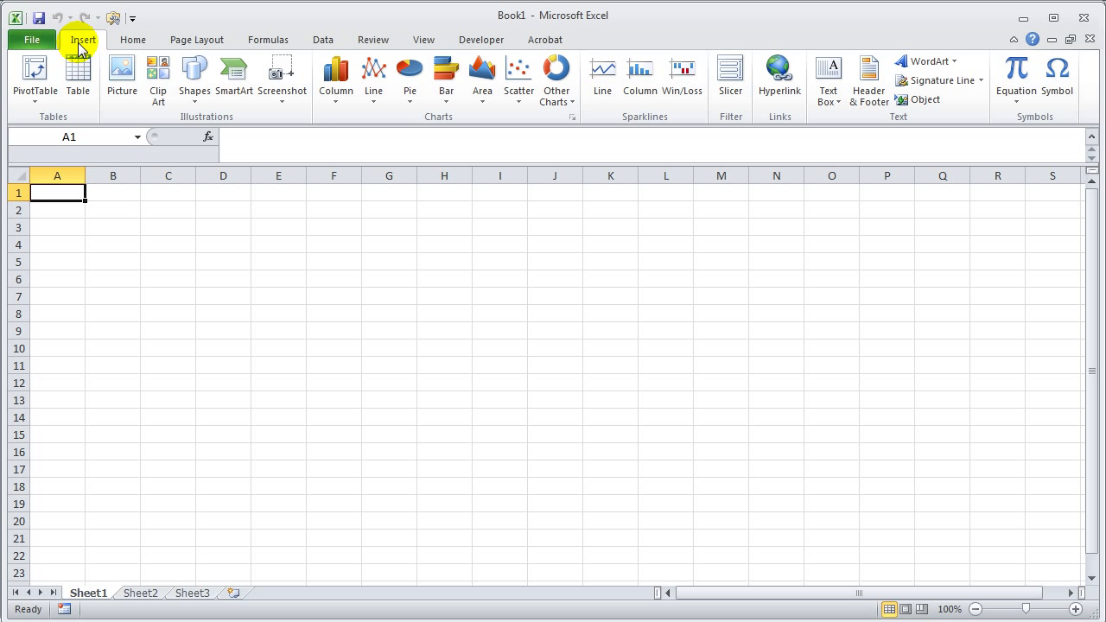
{"action": "left_click", "coordinate": [37, 76]}
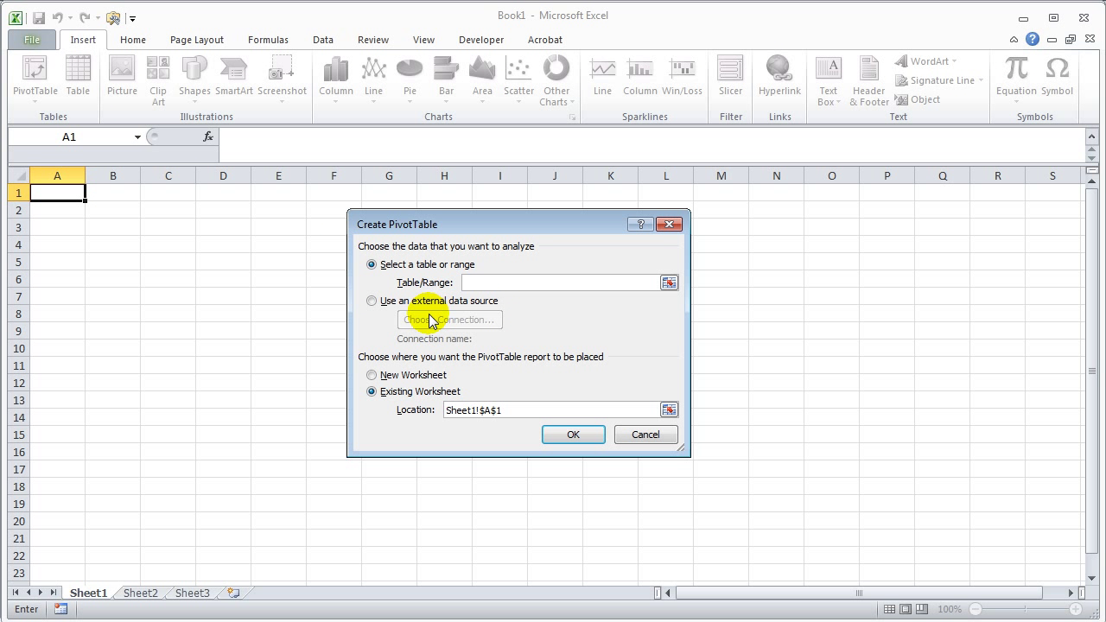
{"action": "left_click", "coordinate": [380, 302]}
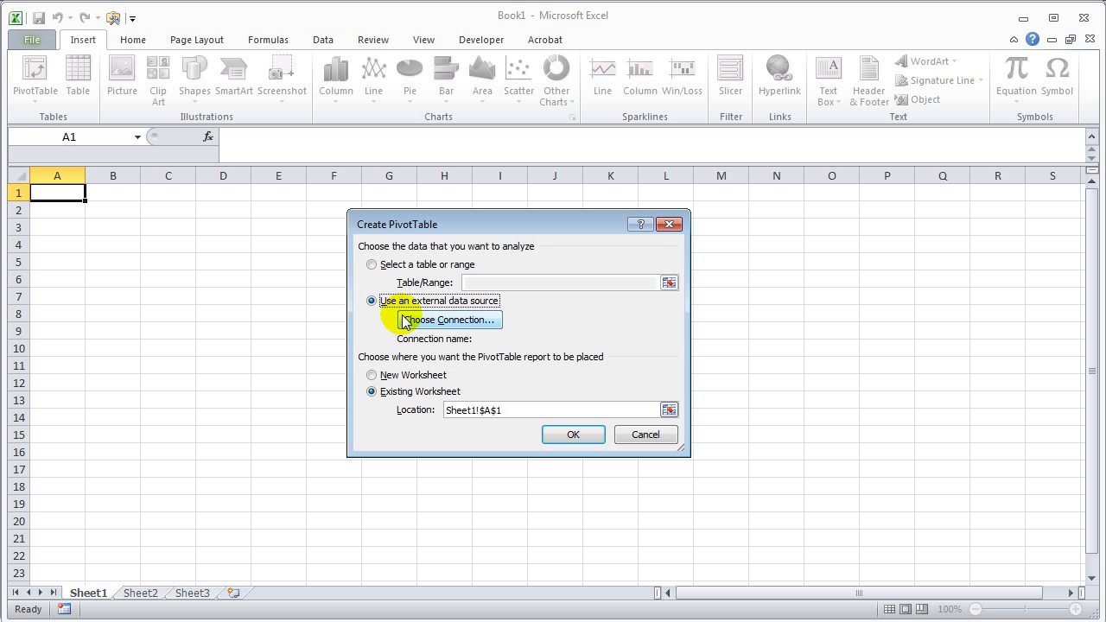
{"action": "left_click", "coordinate": [441, 321]}
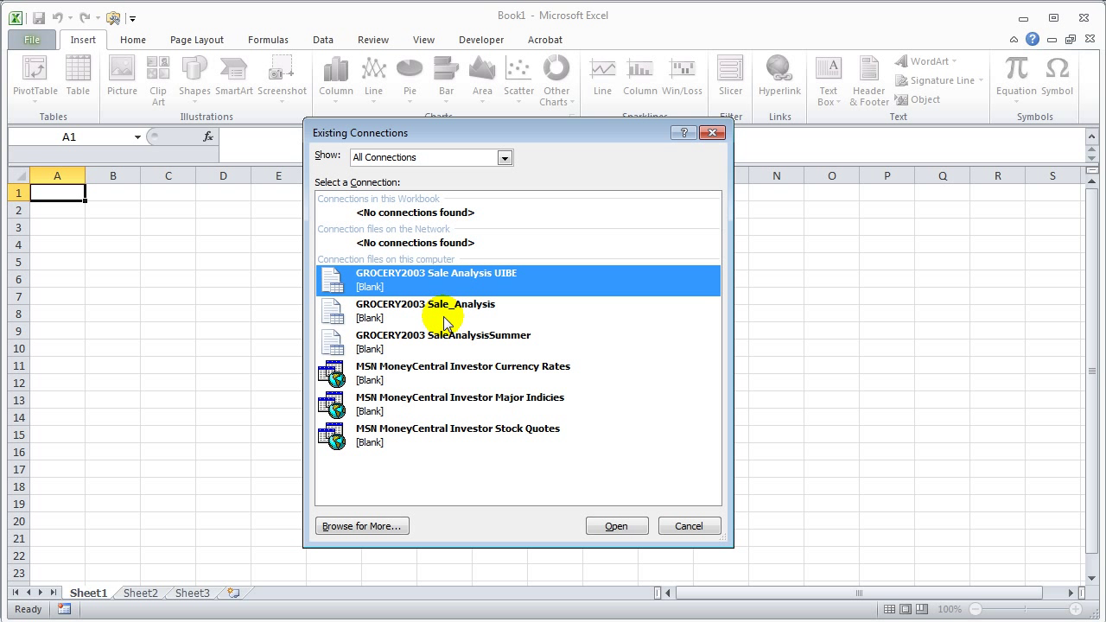
Step: Browse to the C:\teaching\1_MIS310_CSUonline\database folder and open the GROCERY2003 database as the data source
{"action": "left_click", "coordinate": [378, 525]}
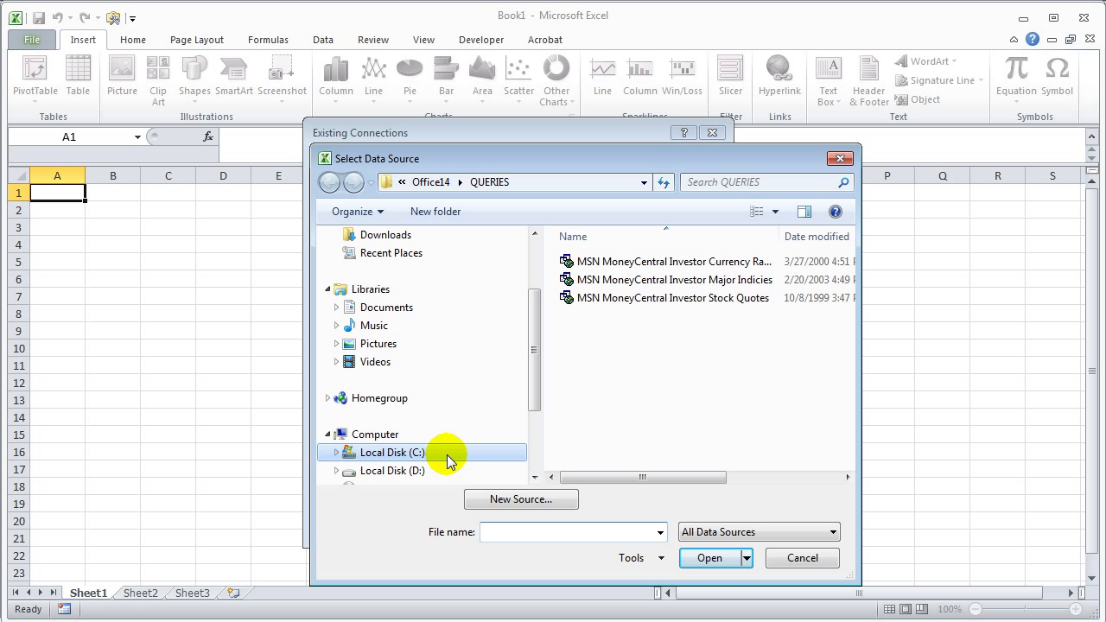
{"action": "left_click", "coordinate": [448, 455]}
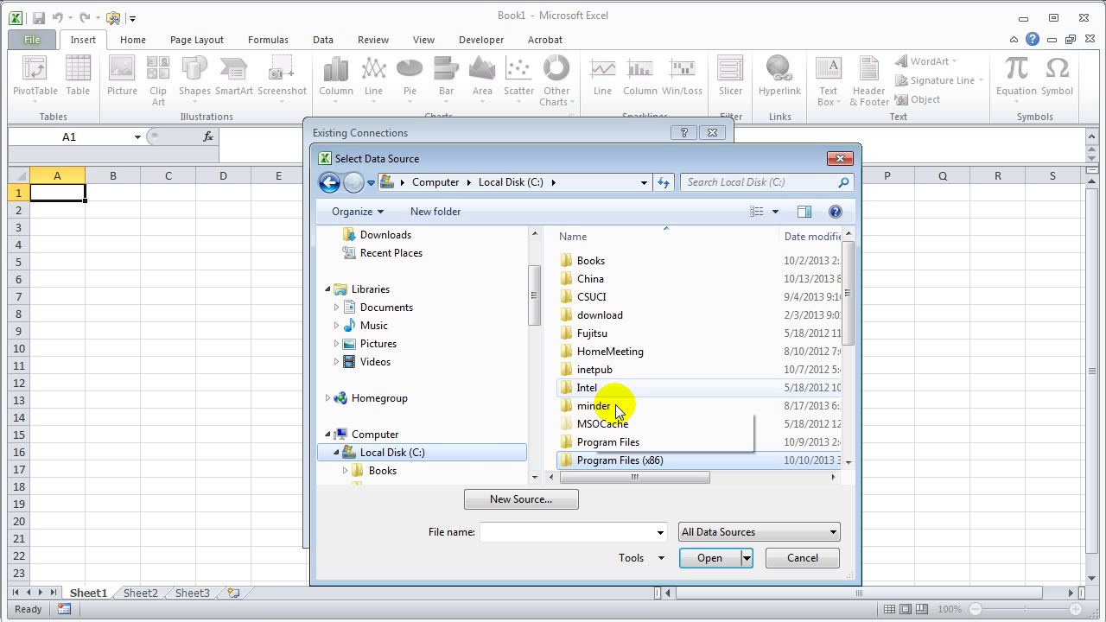
{"action": "left_click", "coordinate": [852, 436]}
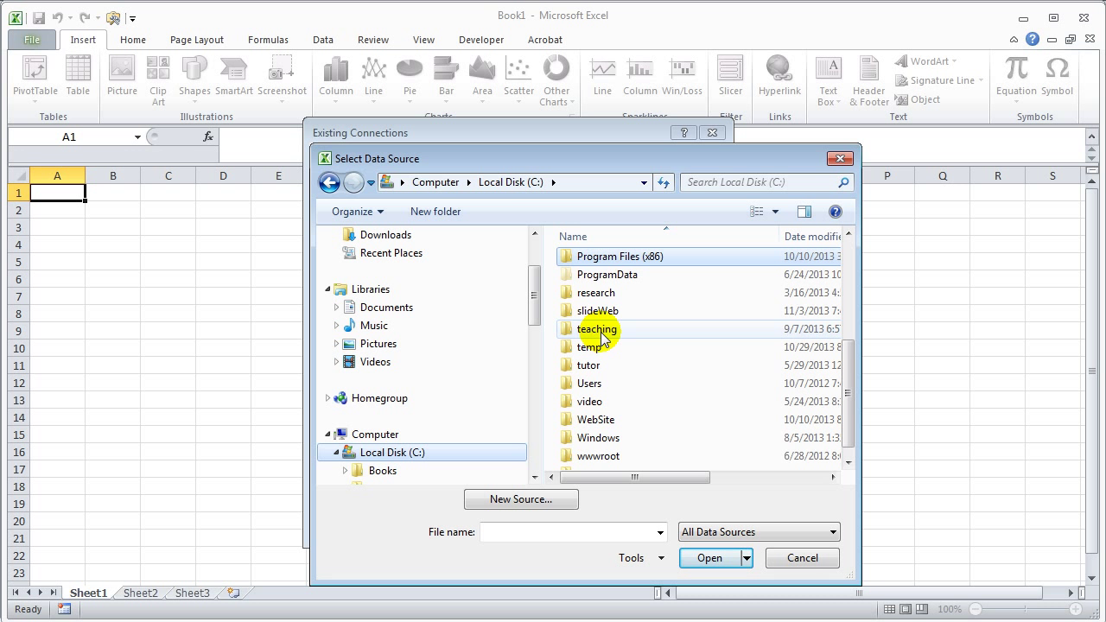
{"action": "double_click", "coordinate": [601, 331]}
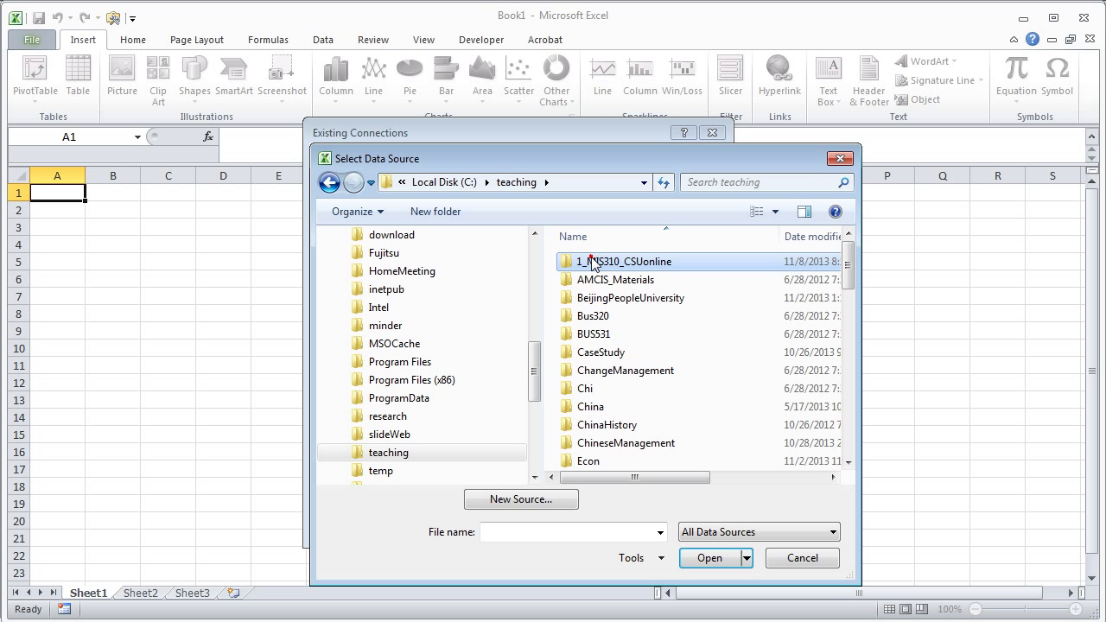
{"action": "double_click", "coordinate": [592, 264]}
{"action": "left_click", "coordinate": [641, 358]}
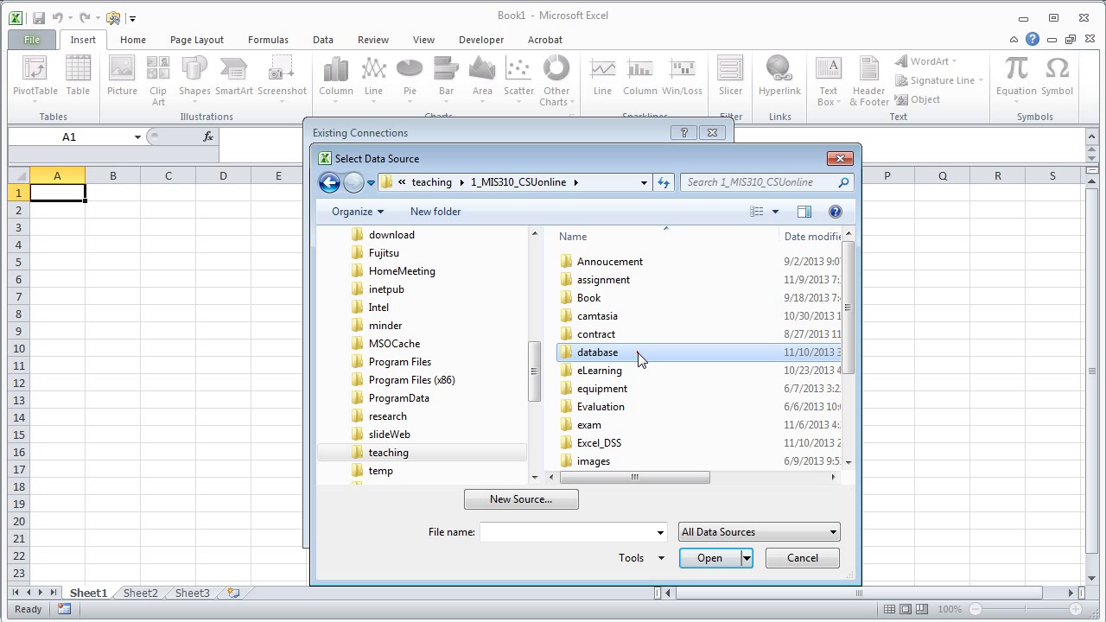
{"action": "double_click", "coordinate": [638, 352]}
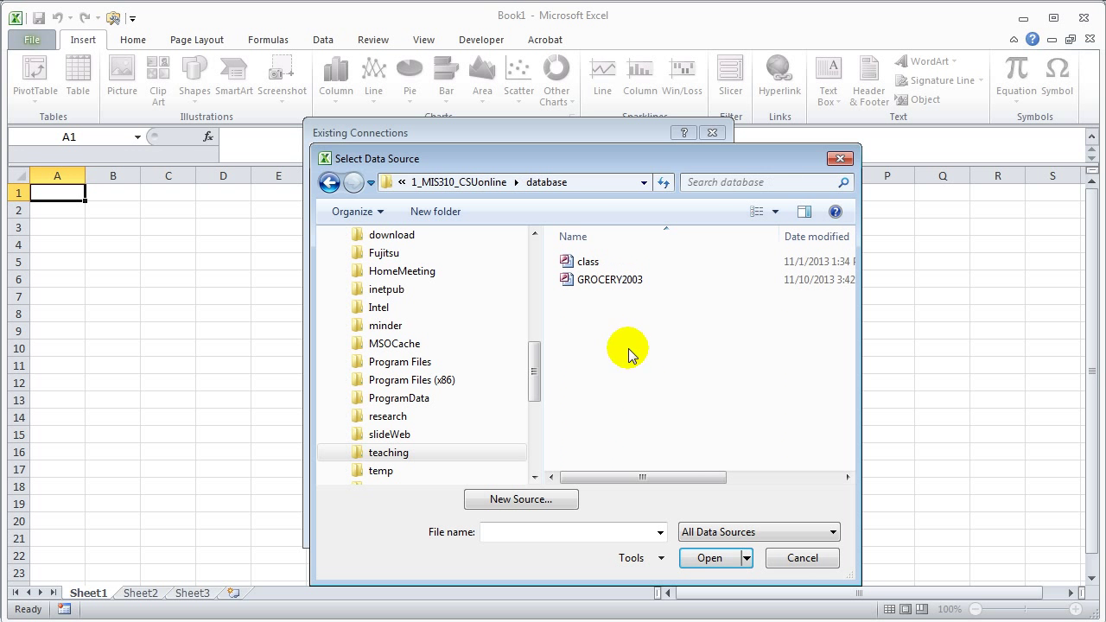
{"action": "double_click", "coordinate": [598, 287]}
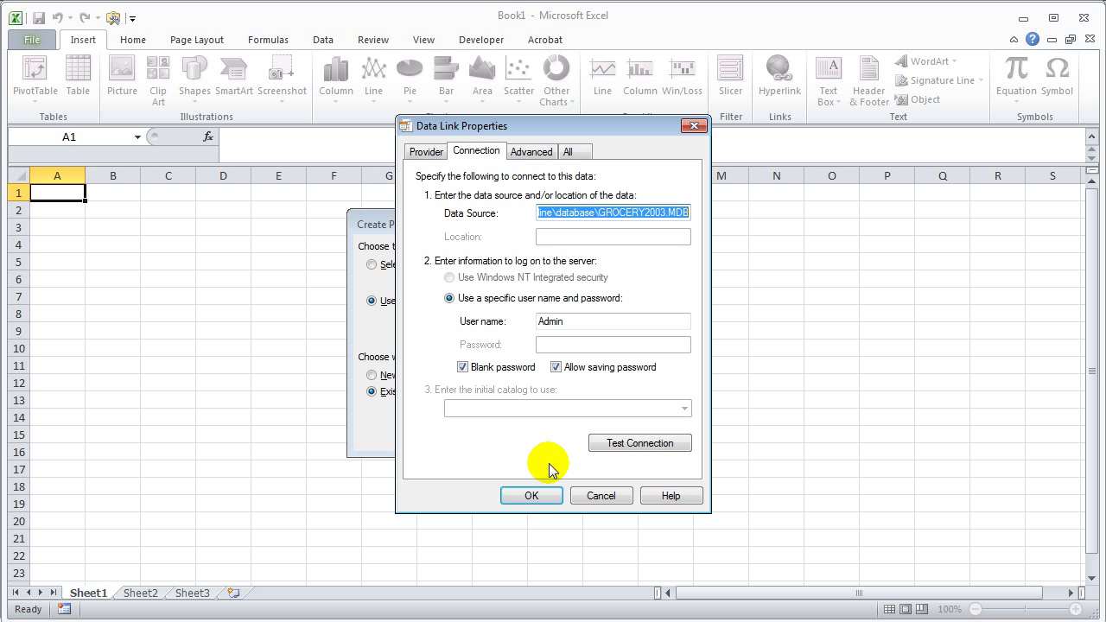
Step: Accept the GROCERY2003 connection, choose the Sales Cube 1 view, and place the PivotTable on the existing worksheet at Sheet1!$A$1
{"action": "left_click", "coordinate": [543, 501]}
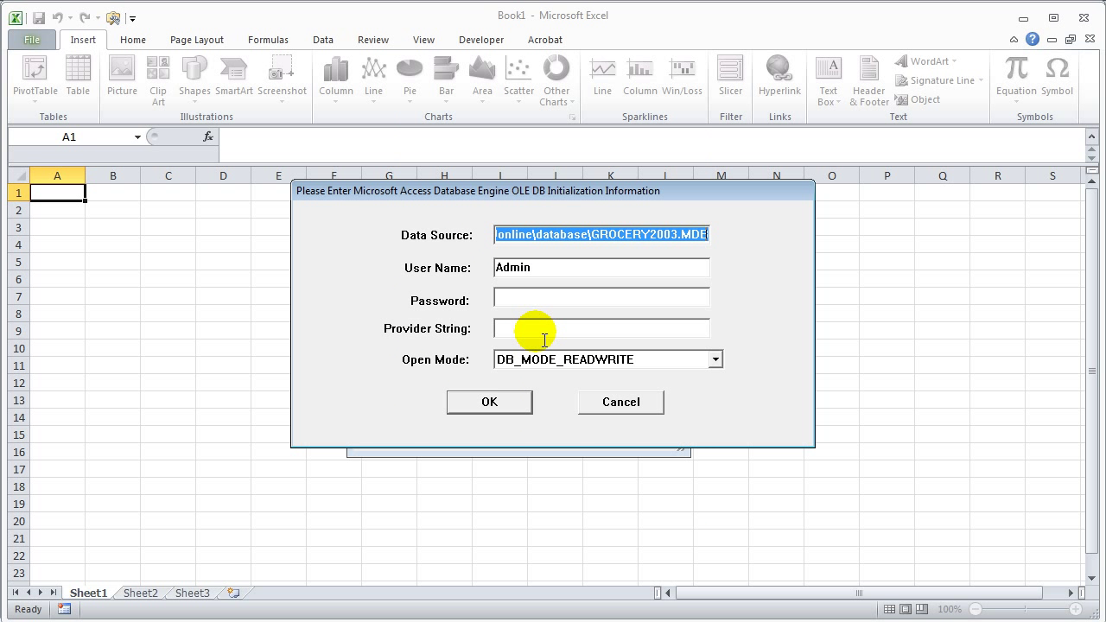
{"action": "left_click", "coordinate": [502, 413]}
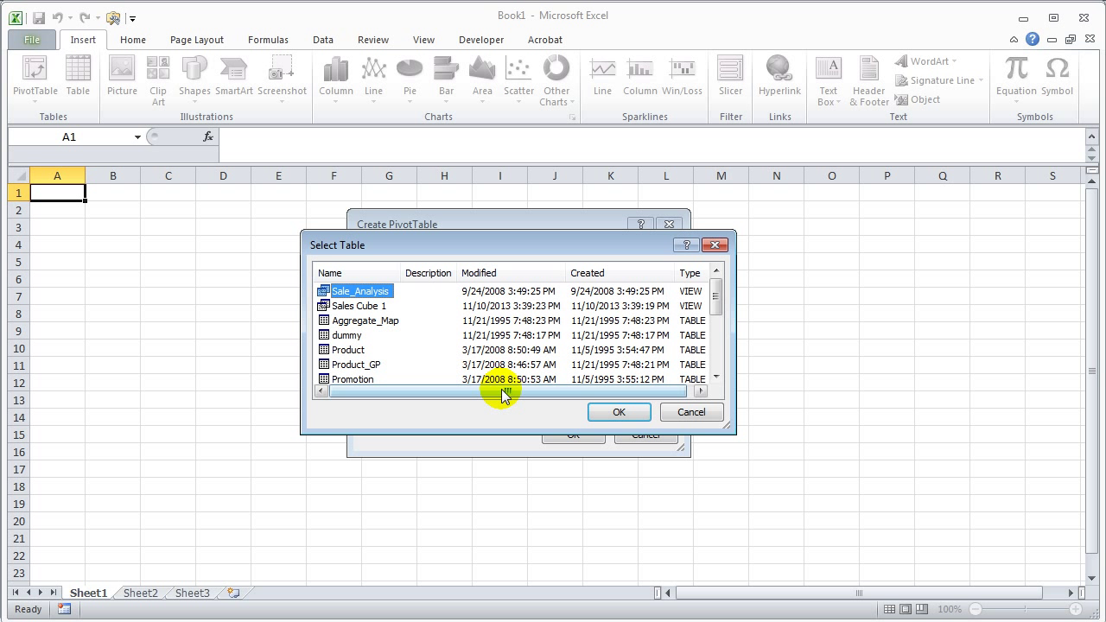
{"action": "left_click", "coordinate": [365, 308]}
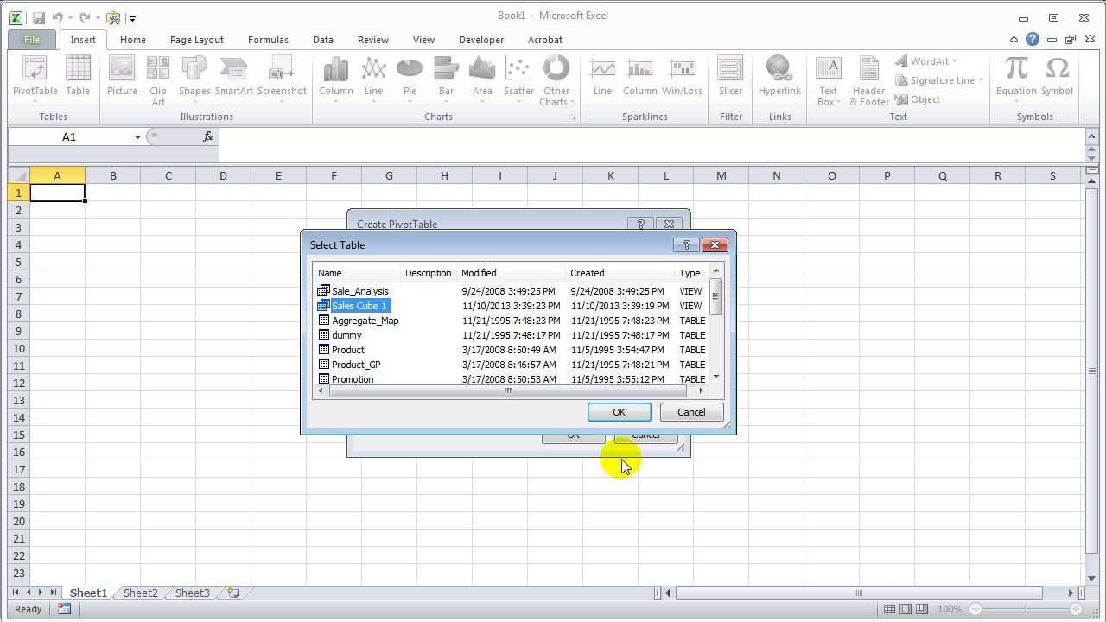
{"action": "left_click", "coordinate": [620, 413]}
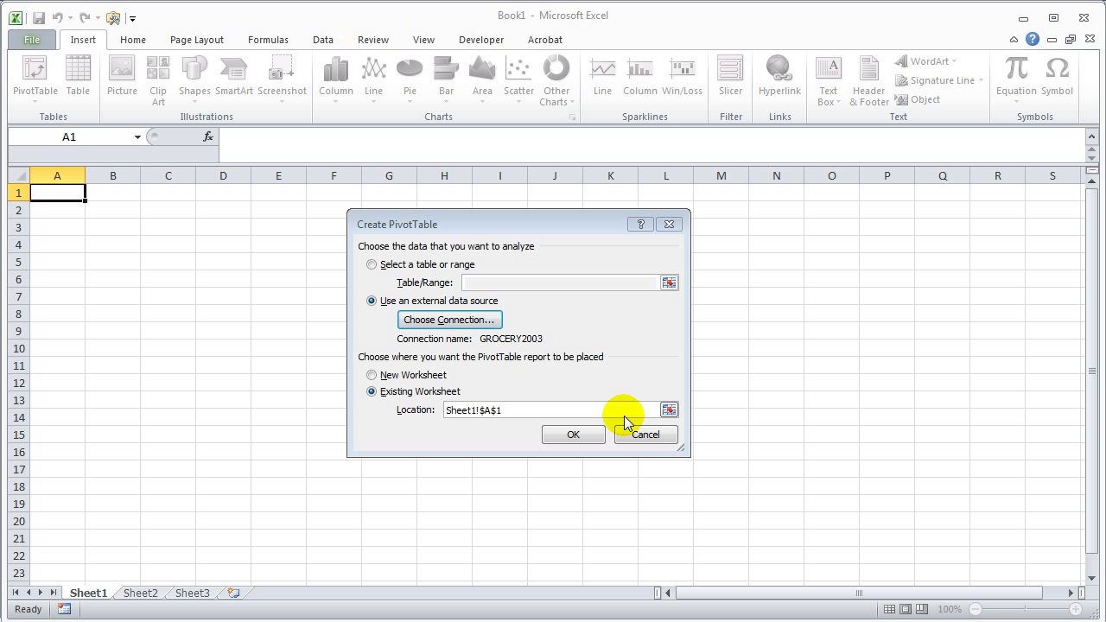
{"action": "left_click", "coordinate": [576, 437]}
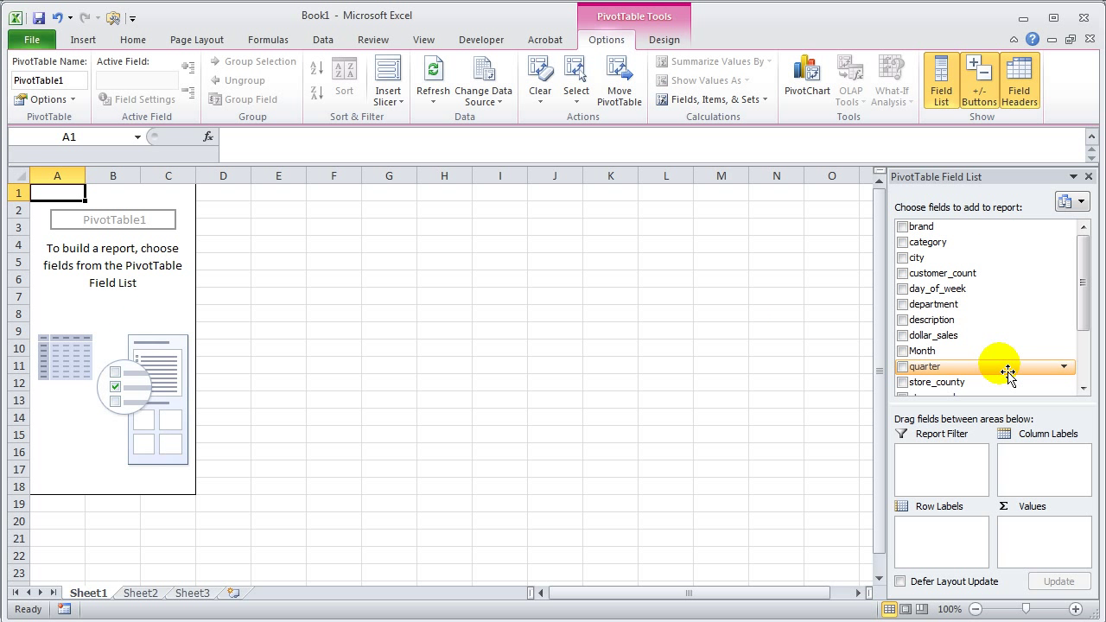
Step: Add the dollar_sales field to the PivotTable's values as a sum and select the resulting total
{"action": "left_click_drag", "start_coordinate": [1086, 312], "coordinate": [1096, 253]}
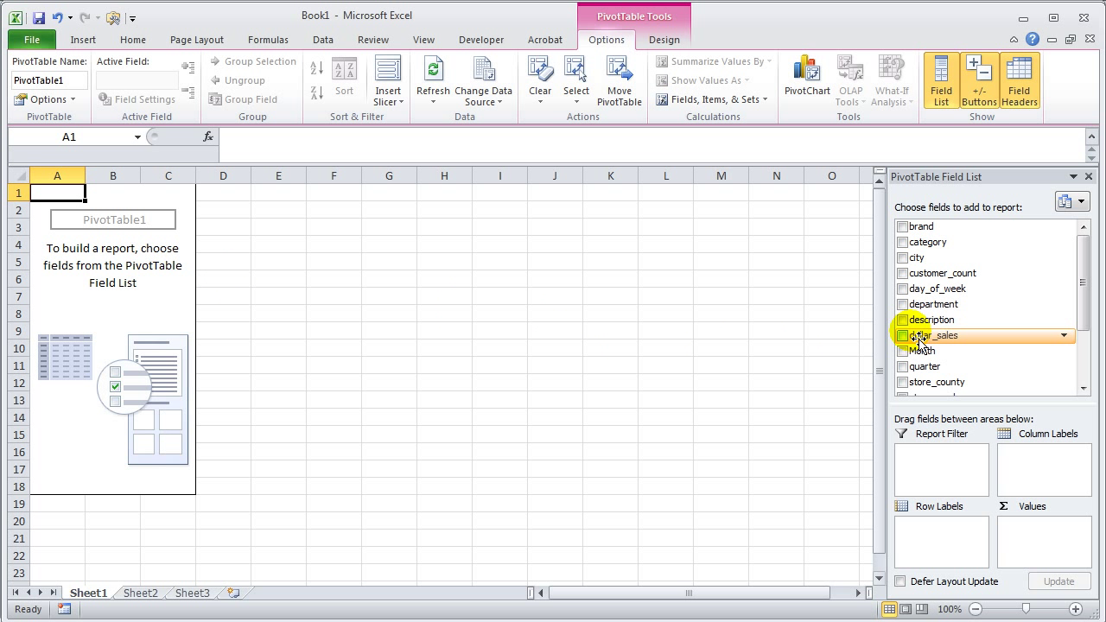
{"action": "left_click_drag", "start_coordinate": [980, 346], "coordinate": [1066, 543]}
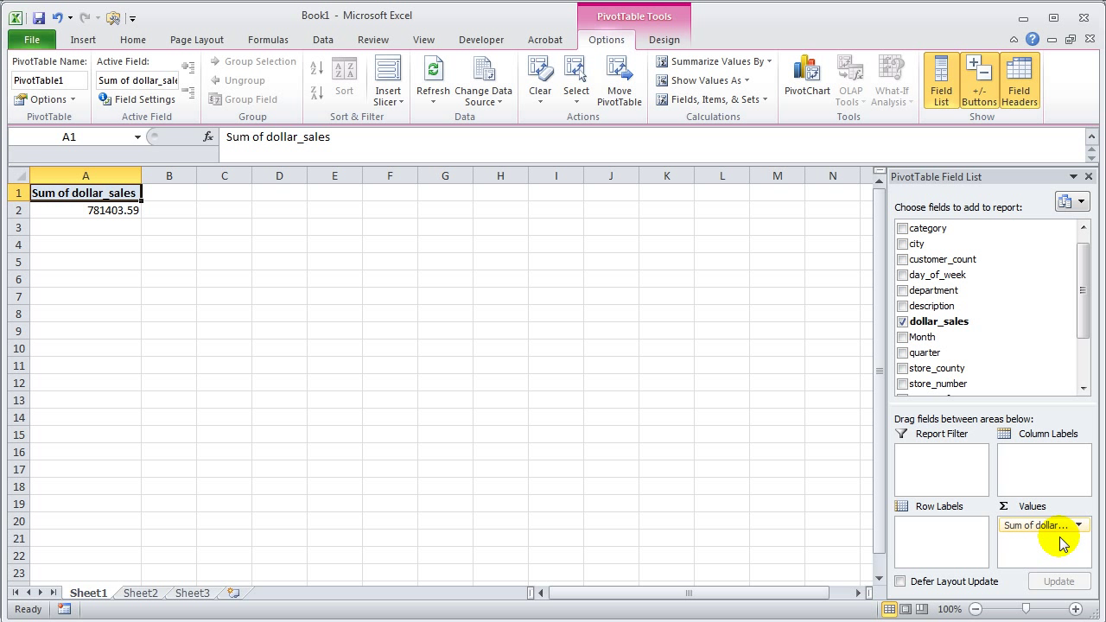
{"action": "left_click", "coordinate": [119, 212]}
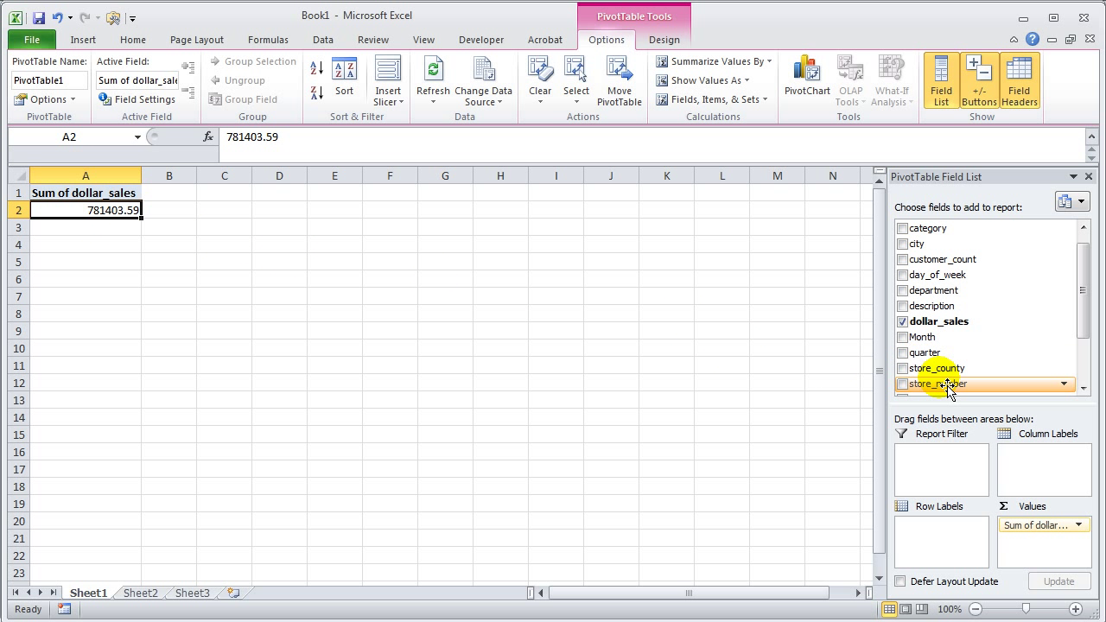
Step: Add the department field to the PivotTable's row labels to split dollar sales by department
{"action": "left_click_drag", "start_coordinate": [1083, 303], "coordinate": [1080, 280]}
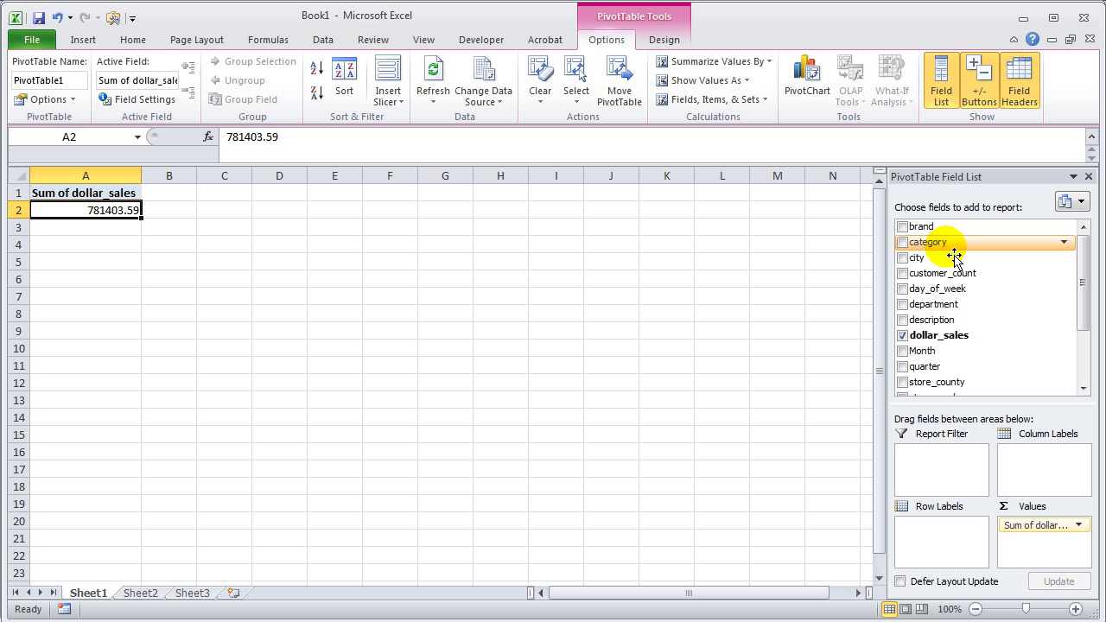
{"action": "left_click_drag", "start_coordinate": [1082, 309], "coordinate": [1082, 346]}
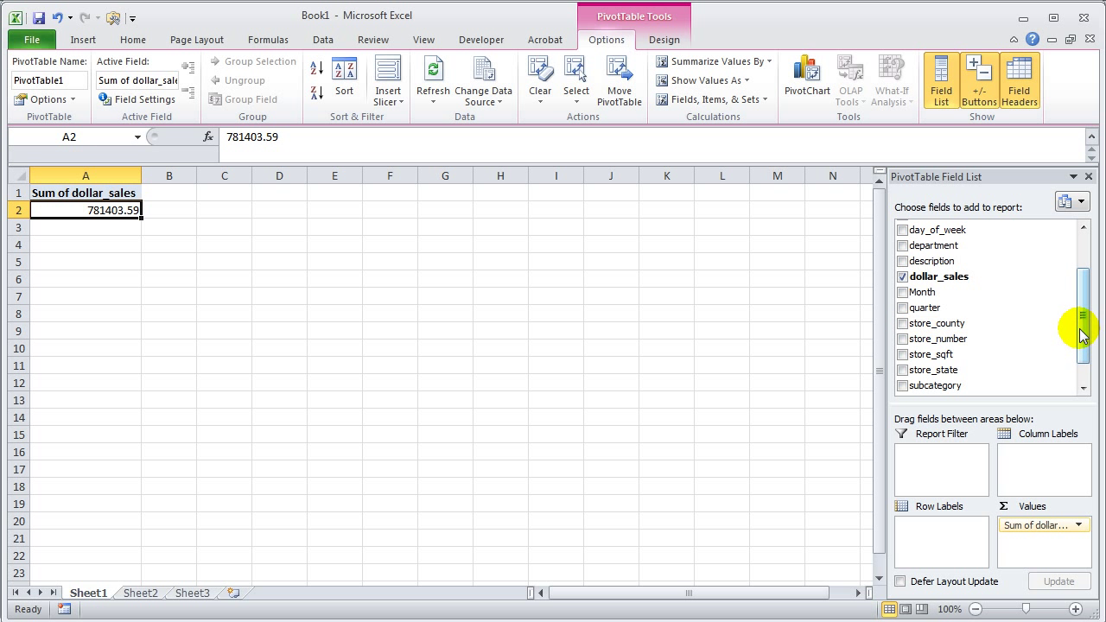
{"action": "left_click_drag", "start_coordinate": [1081, 324], "coordinate": [1102, 283]}
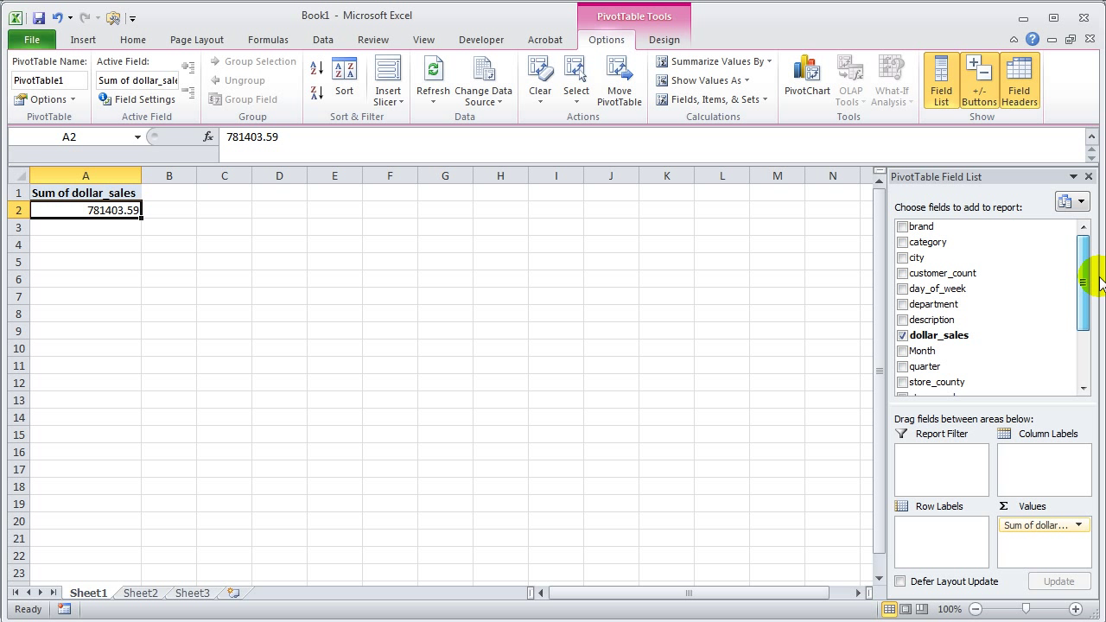
{"action": "left_click_drag", "start_coordinate": [963, 306], "coordinate": [965, 527]}
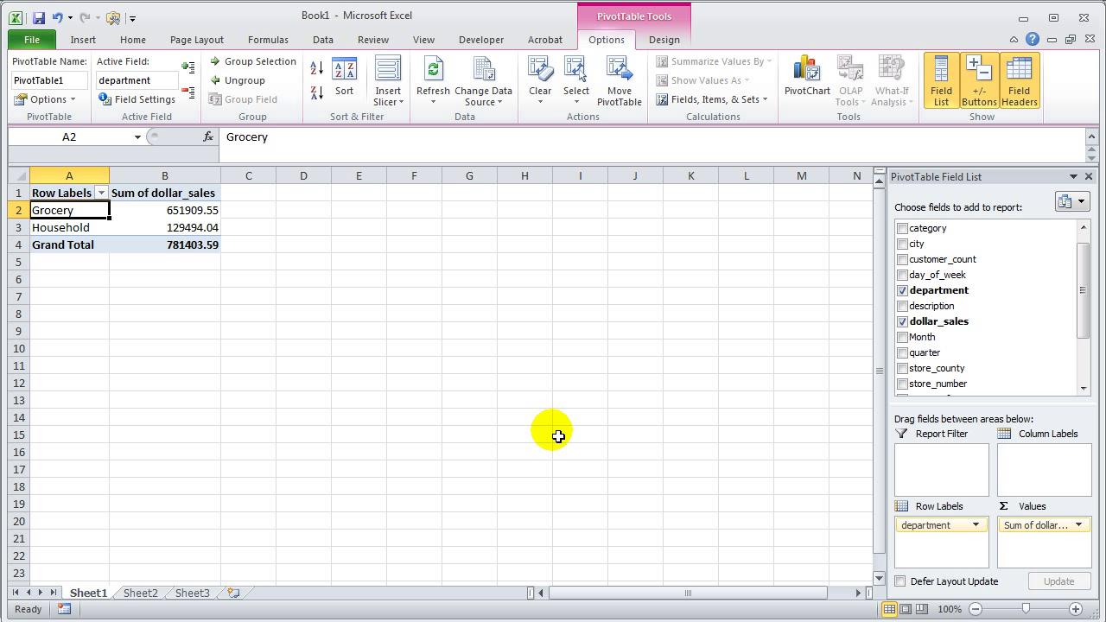
Step: Examine the Grocery and Household dollar sales and compare them with the grand total
{"action": "left_click", "coordinate": [176, 216]}
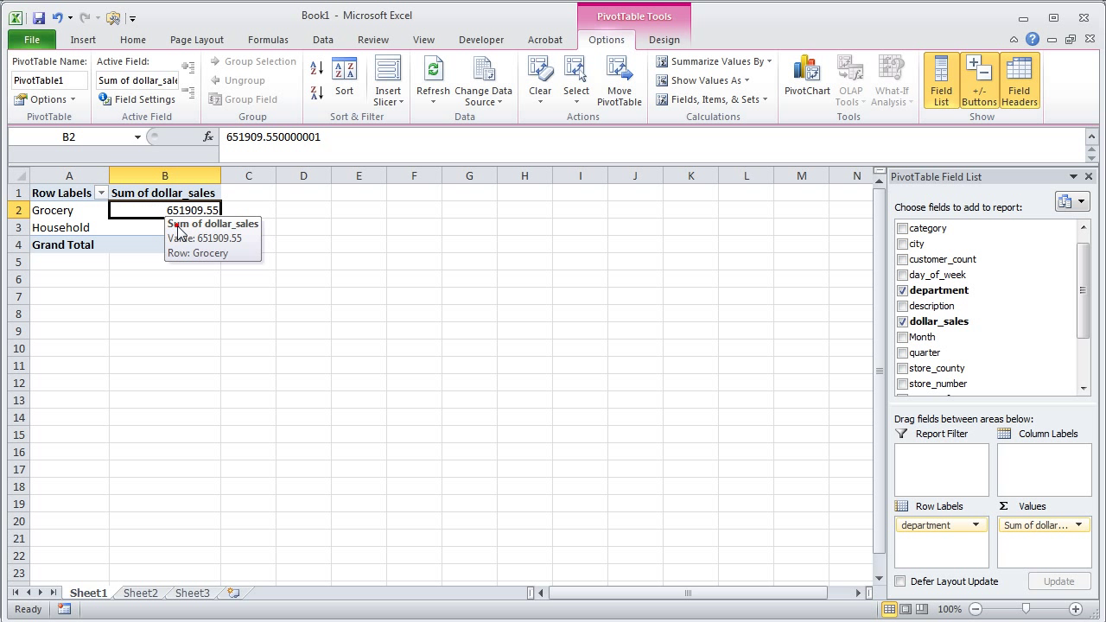
{"action": "left_click", "coordinate": [155, 227]}
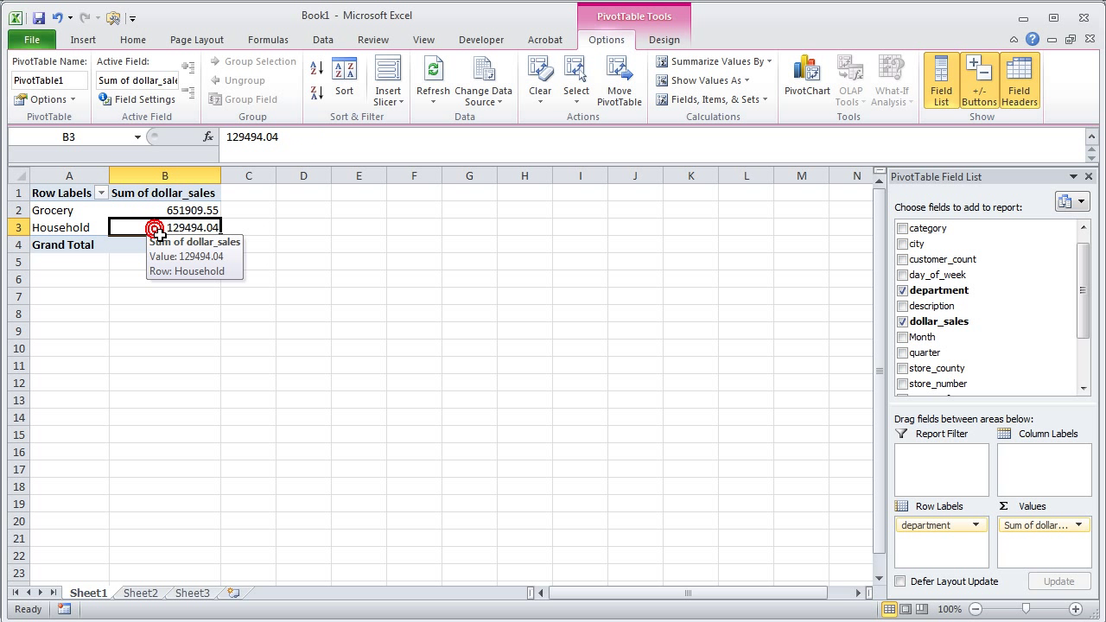
{"action": "left_click", "coordinate": [64, 210]}
{"action": "left_click_drag", "start_coordinate": [65, 230], "coordinate": [196, 218]}
{"action": "left_click", "coordinate": [196, 214]}
{"action": "left_click", "coordinate": [198, 228]}
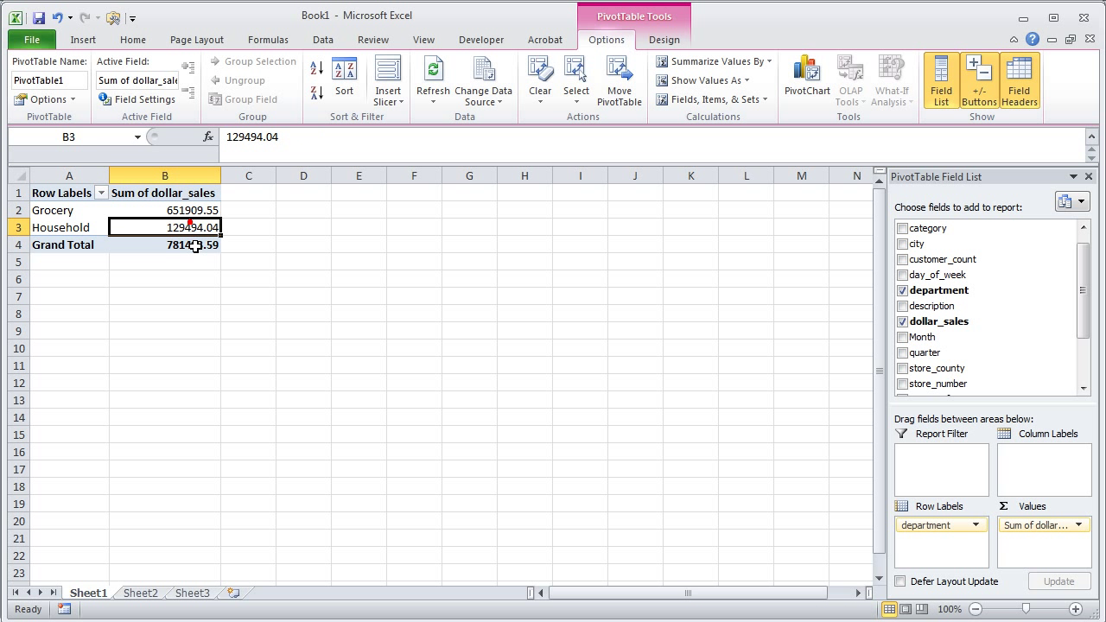
{"action": "left_click", "coordinate": [197, 245]}
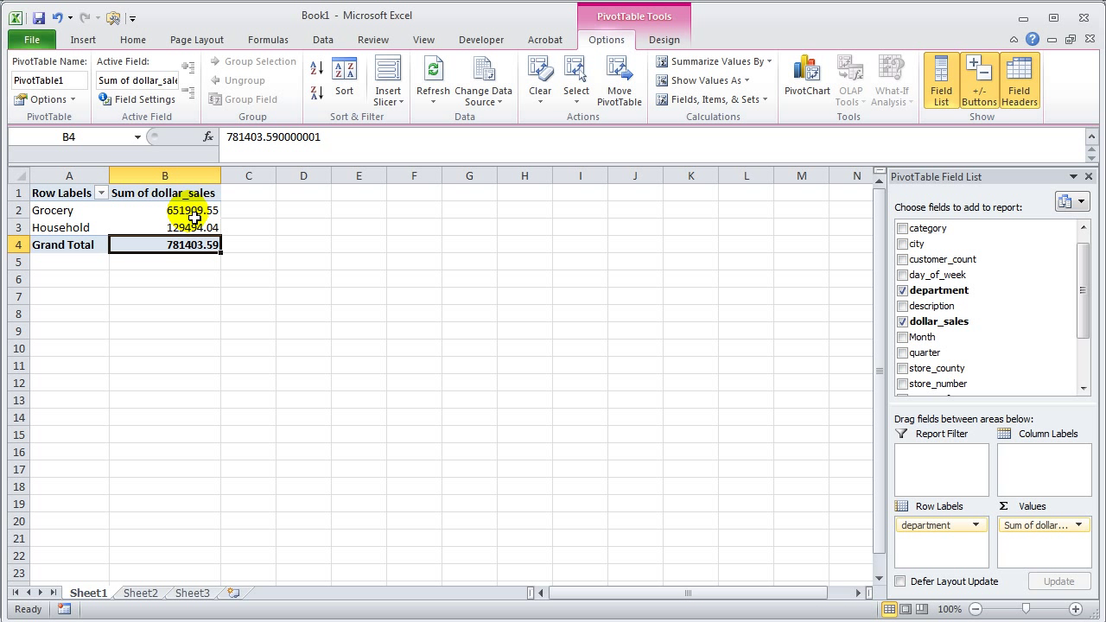
{"action": "left_click", "coordinate": [200, 228]}
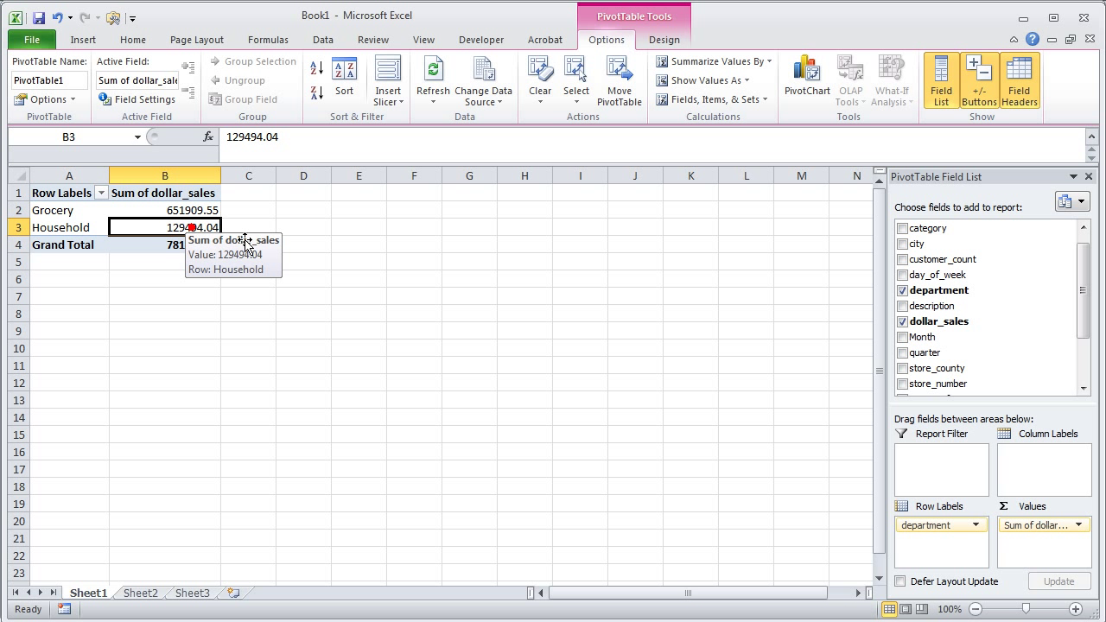
{"action": "left_click", "coordinate": [180, 210]}
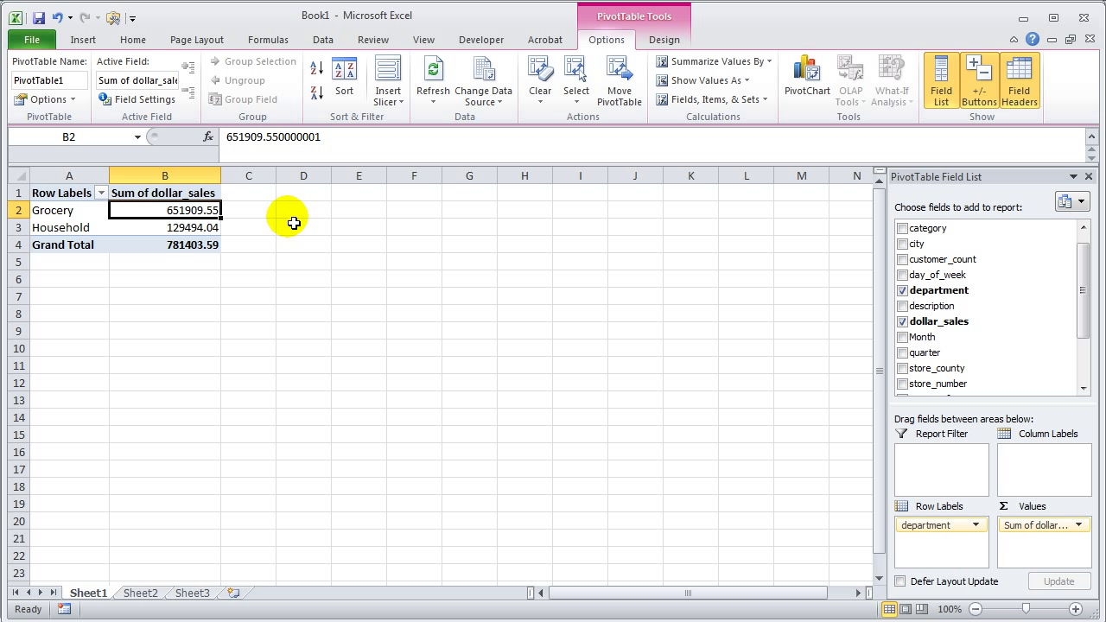
{"action": "left_click", "coordinate": [196, 228]}
{"action": "left_click", "coordinate": [52, 212]}
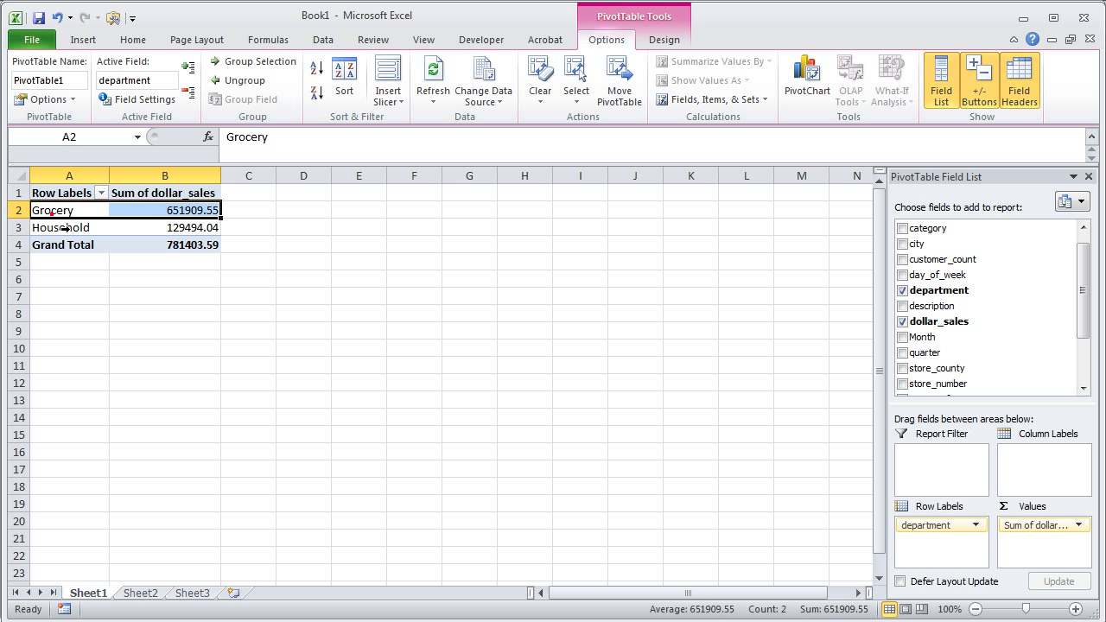
{"action": "left_click", "coordinate": [65, 228]}
{"action": "left_click", "coordinate": [62, 210]}
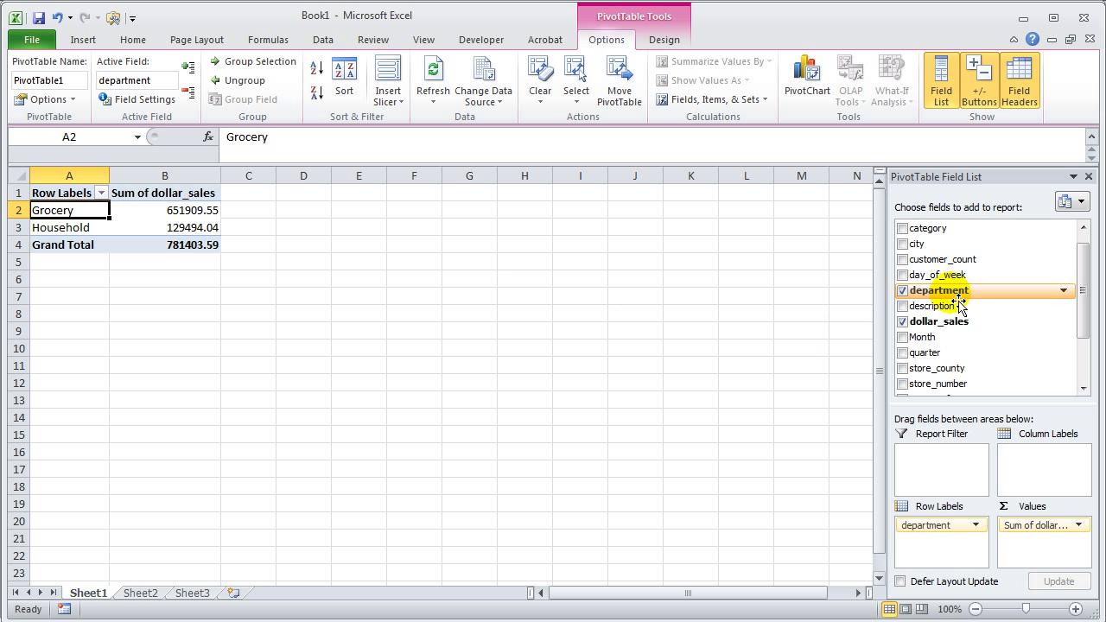
Step: Add the category field beneath department in the row labels and inspect the Supplies and Drinks rows
{"action": "left_click_drag", "start_coordinate": [1079, 293], "coordinate": [1079, 279]}
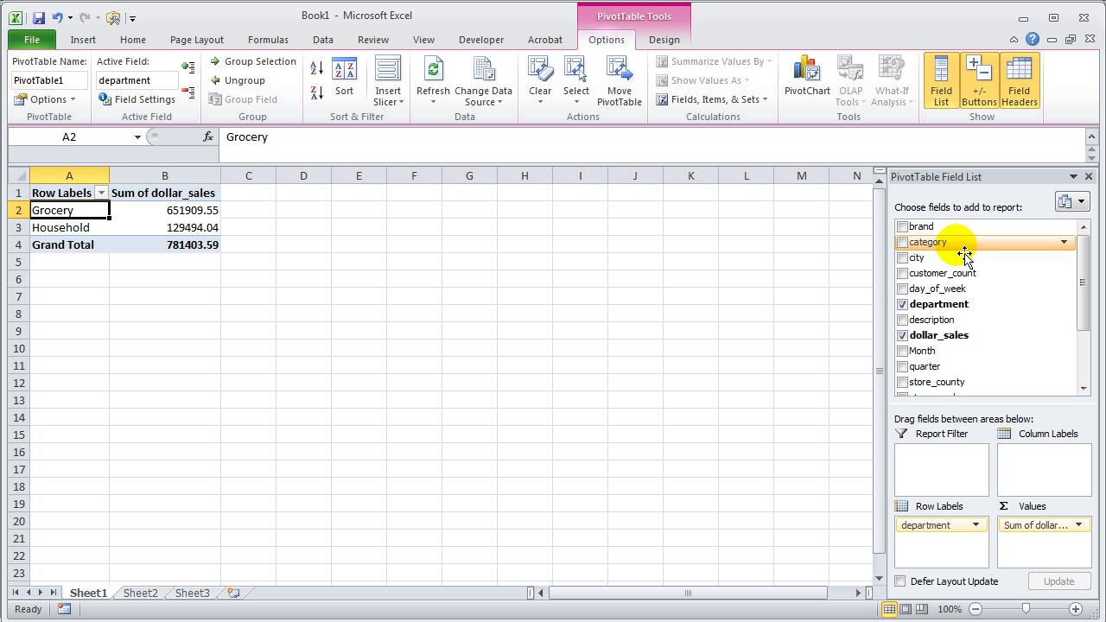
{"action": "left_click_drag", "start_coordinate": [965, 253], "coordinate": [982, 553]}
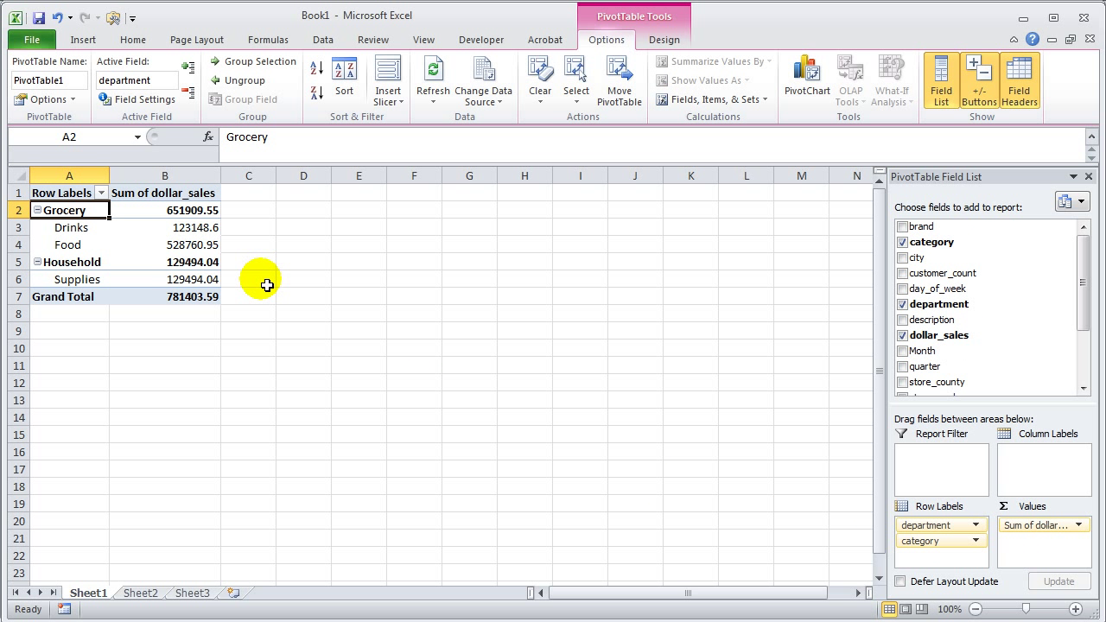
{"action": "left_click", "coordinate": [77, 279]}
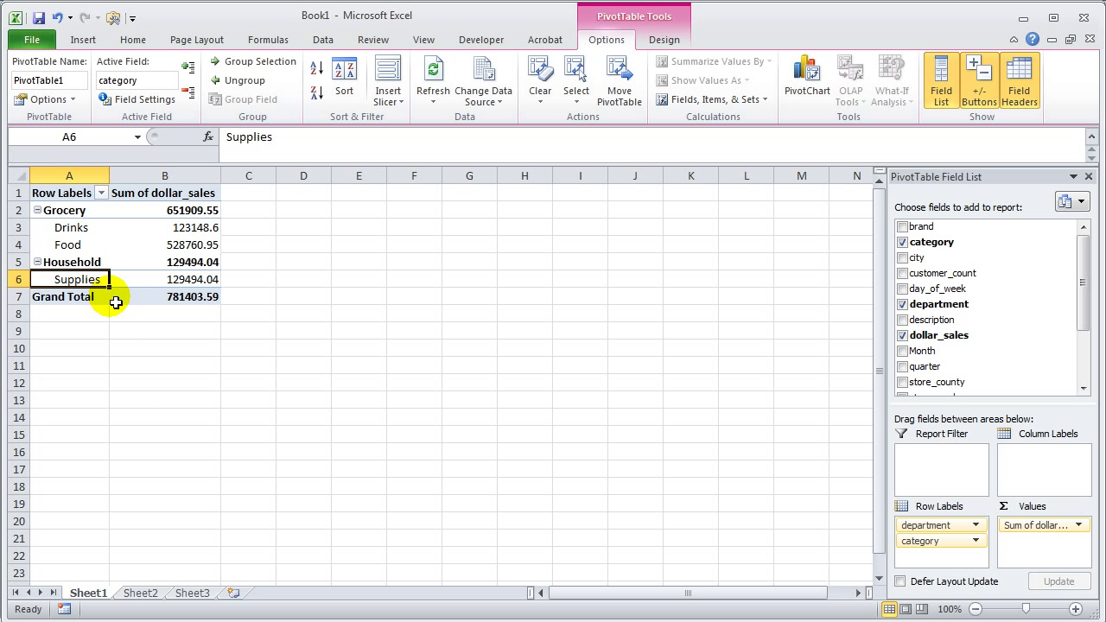
{"action": "left_click", "coordinate": [84, 230]}
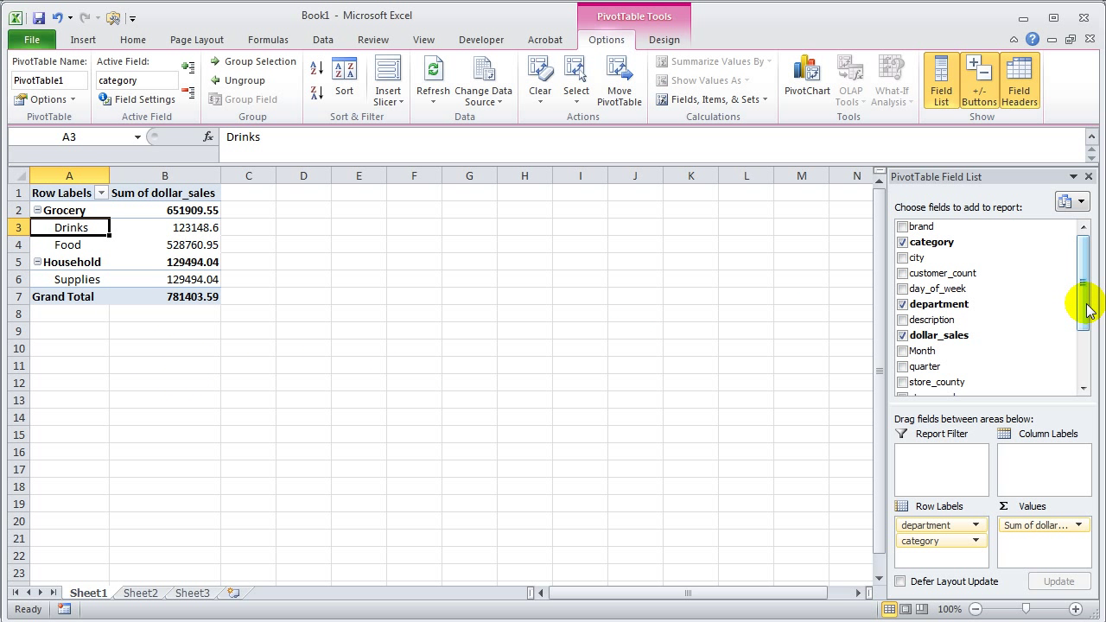
Step: Add the subcategory field beneath category in the row labels and inspect the Soft Drinks and Candy rows
{"action": "left_click_drag", "start_coordinate": [1082, 302], "coordinate": [1084, 338]}
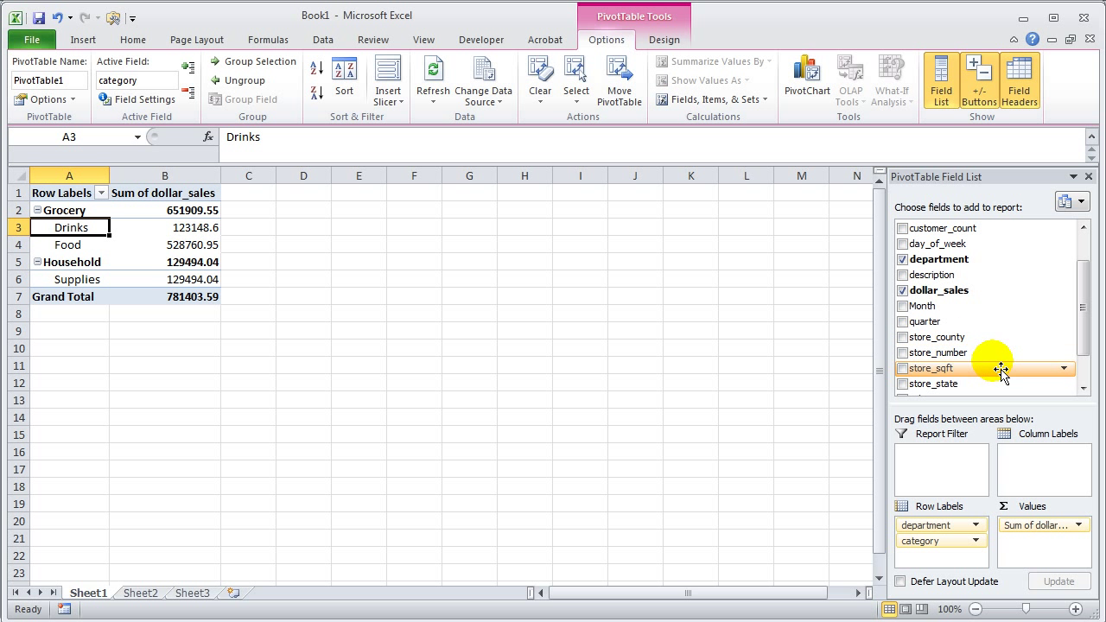
{"action": "left_click_drag", "start_coordinate": [1086, 344], "coordinate": [1082, 358]}
{"action": "left_click_drag", "start_coordinate": [940, 365], "coordinate": [942, 562]}
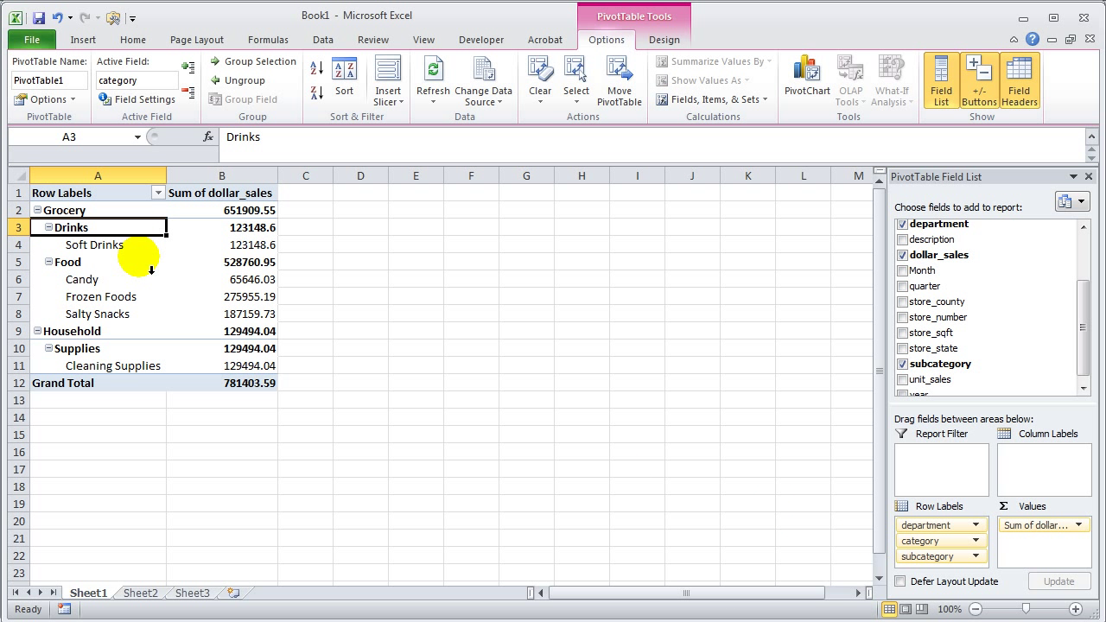
{"action": "left_click", "coordinate": [112, 247]}
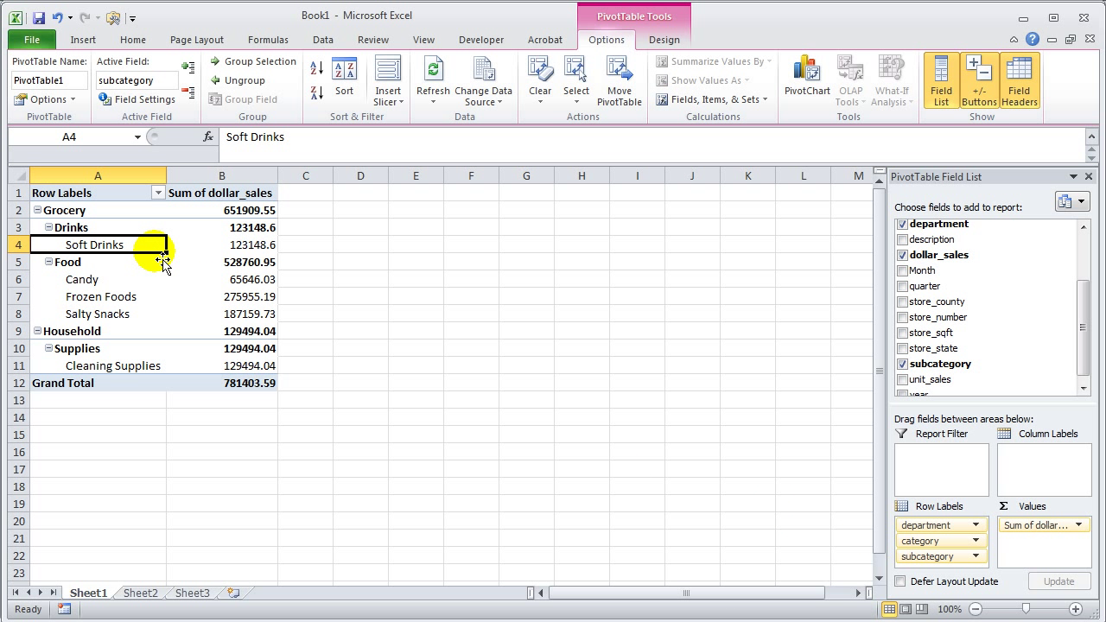
{"action": "left_click", "coordinate": [113, 286]}
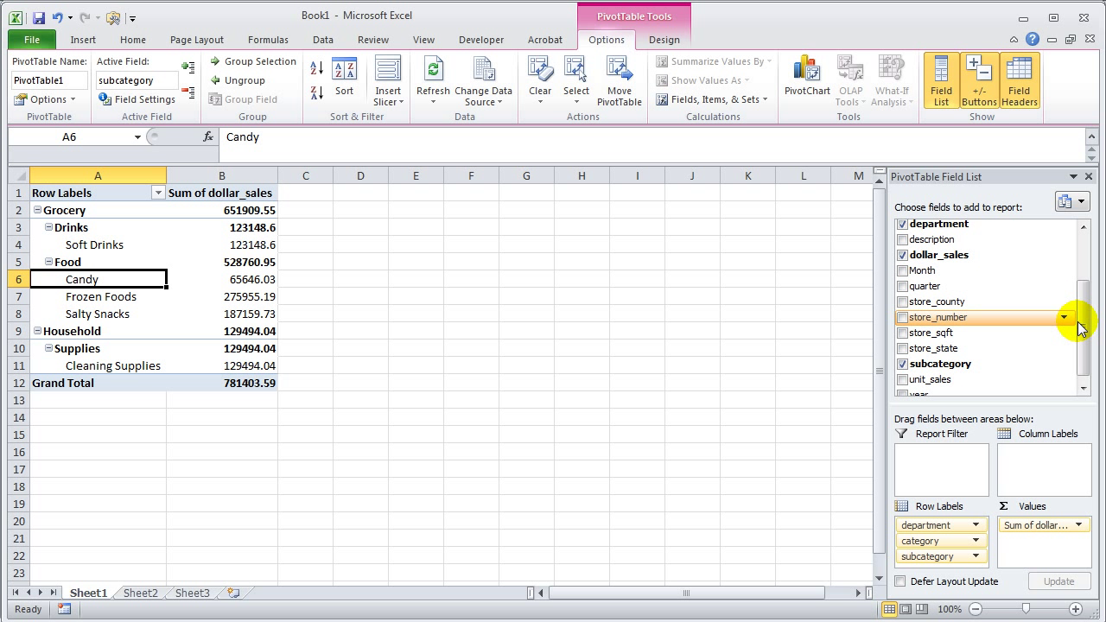
Step: Add the store_state field to the PivotTable's column labels to break dollar sales down by state
{"action": "scroll", "coordinate": [1087, 318], "scroll_direction": "up", "scroll_amount": 1}
{"action": "left_click_drag", "start_coordinate": [1086, 318], "coordinate": [1081, 288]}
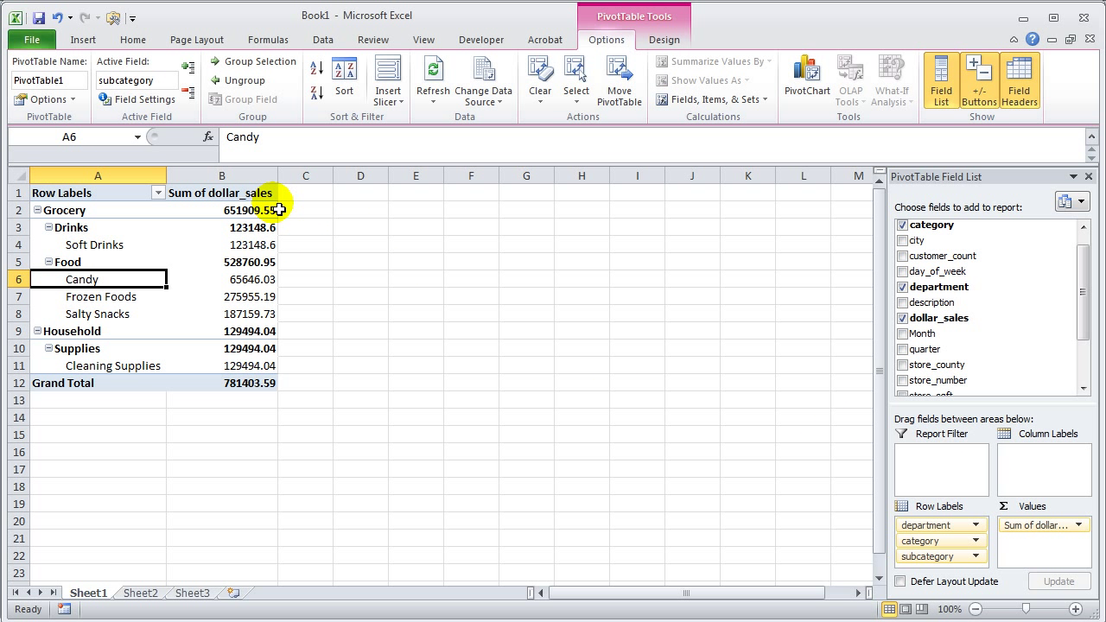
{"action": "mouse_move", "coordinate": [270, 210]}
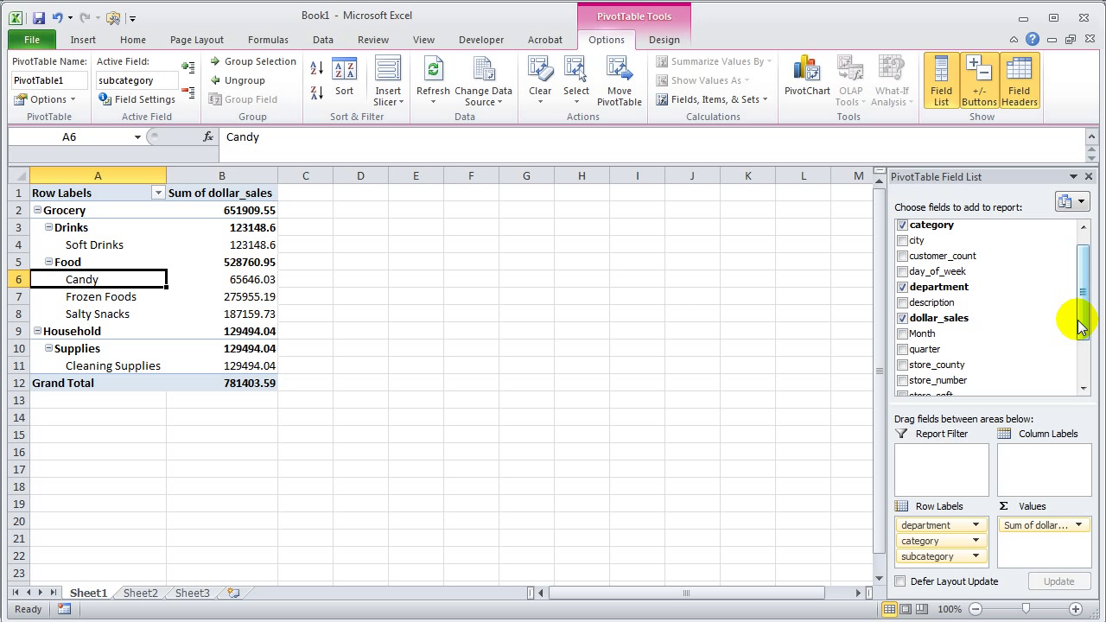
{"action": "scroll", "coordinate": [1090, 304], "scroll_direction": "up", "scroll_amount": 1}
{"action": "mouse_move", "coordinate": [1091, 299]}
{"action": "left_mouse_down"}
{"action": "mouse_move", "coordinate": [1087, 365]}
{"action": "mouse_move", "coordinate": [1084, 310]}
{"action": "left_mouse_up"}
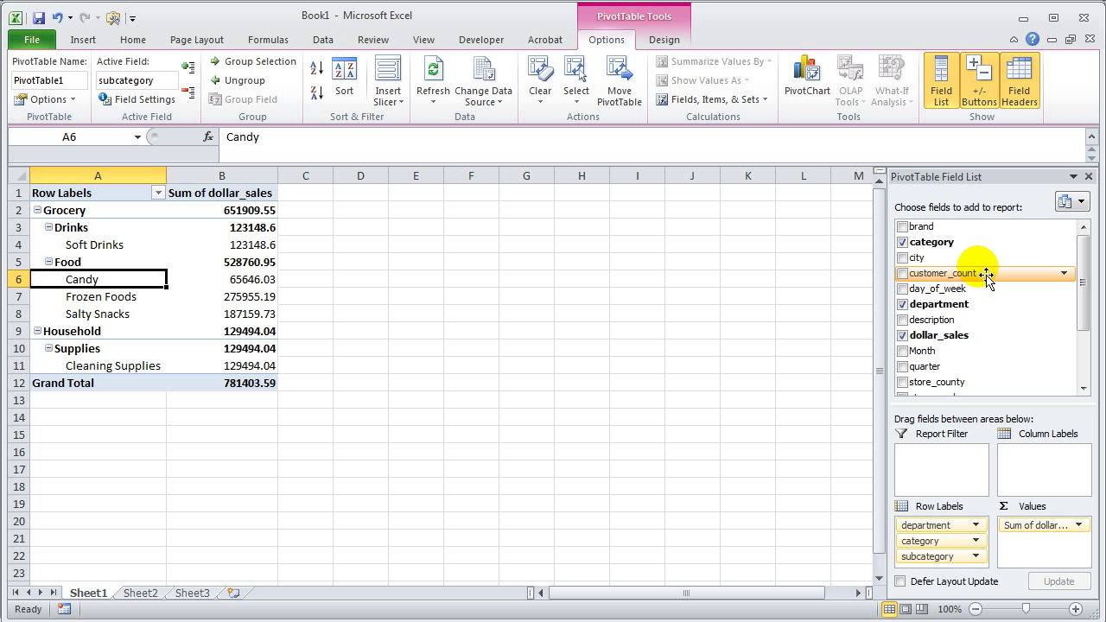
{"action": "left_click_drag", "start_coordinate": [1087, 296], "coordinate": [1082, 338]}
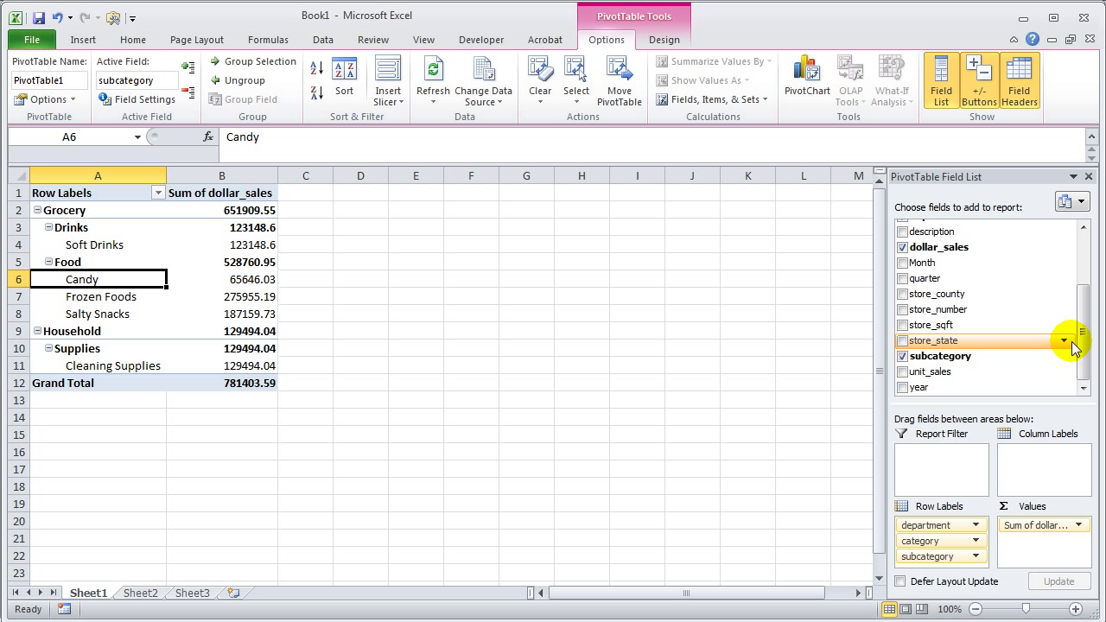
{"action": "left_click_drag", "start_coordinate": [1082, 341], "coordinate": [1095, 290]}
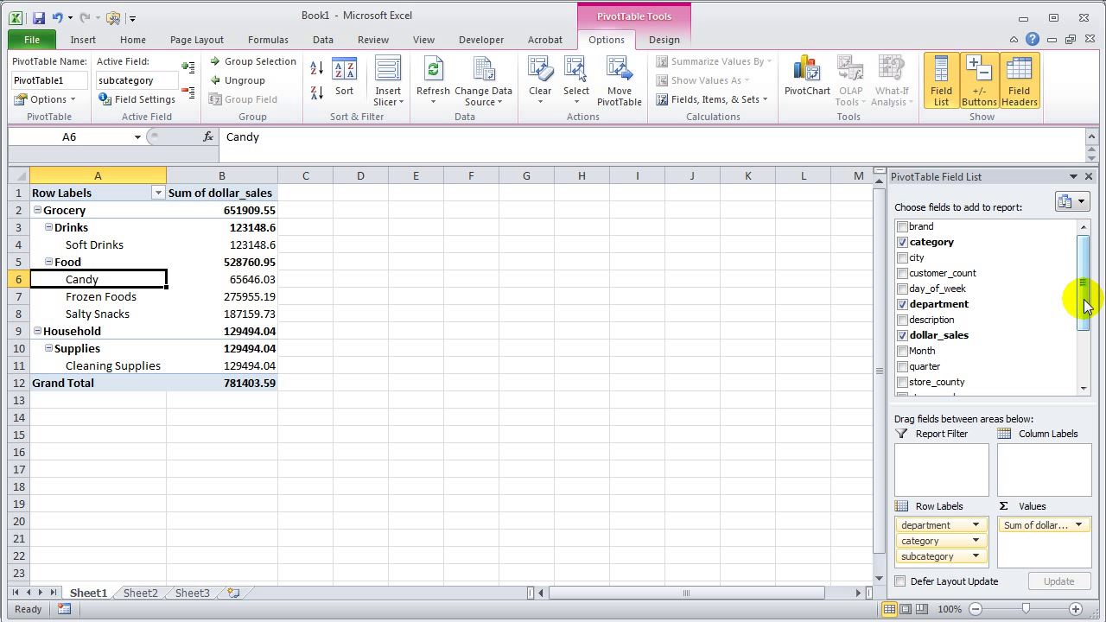
{"action": "left_click_drag", "start_coordinate": [1087, 304], "coordinate": [1073, 341]}
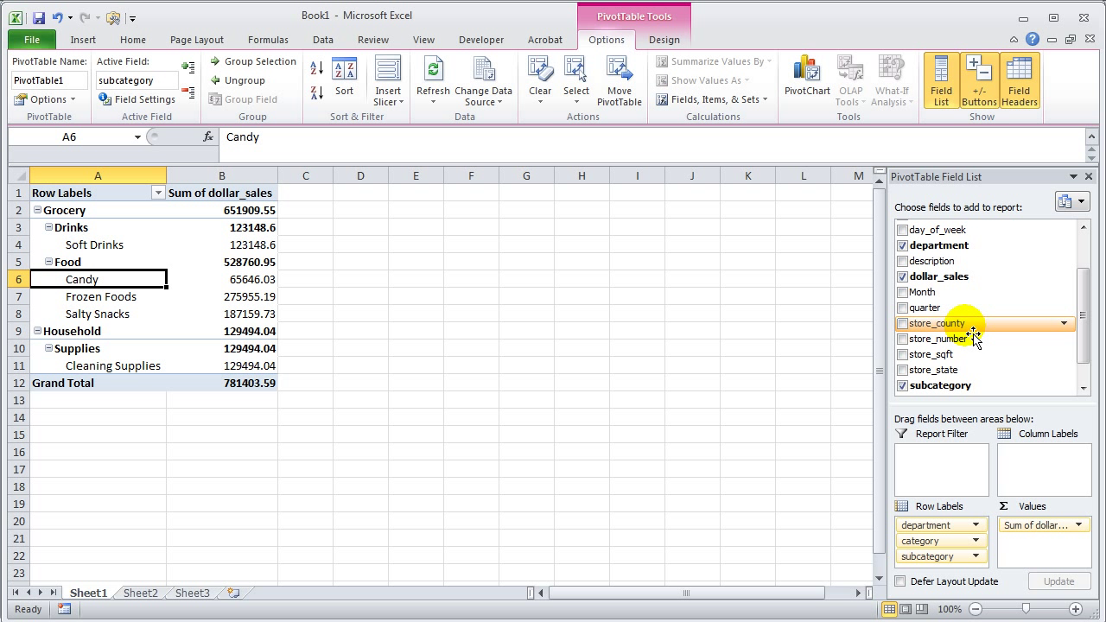
{"action": "left_click_drag", "start_coordinate": [955, 376], "coordinate": [1033, 456]}
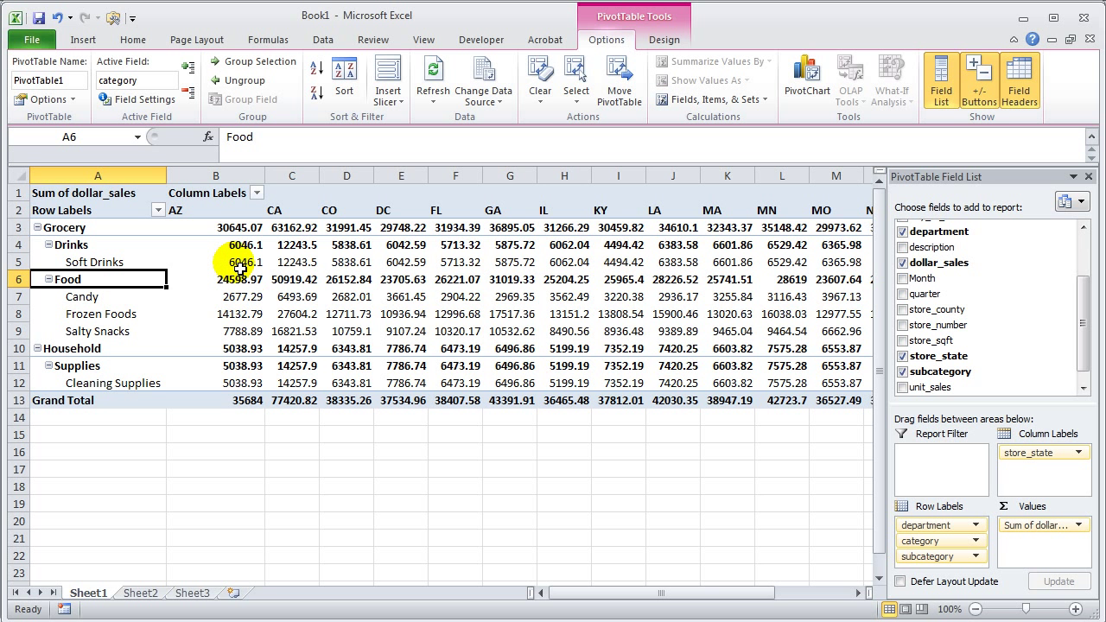
Step: Collapse the Drinks and Food categories under Grocery to hide their subcategories
{"action": "mouse_move", "coordinate": [240, 269]}
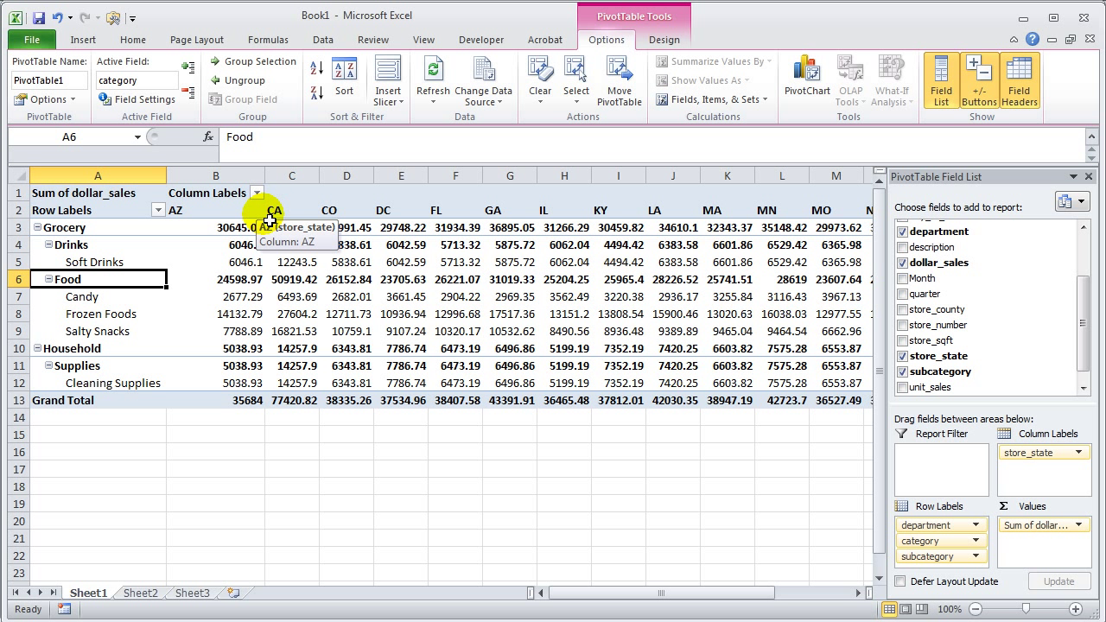
{"action": "left_click", "coordinate": [222, 211]}
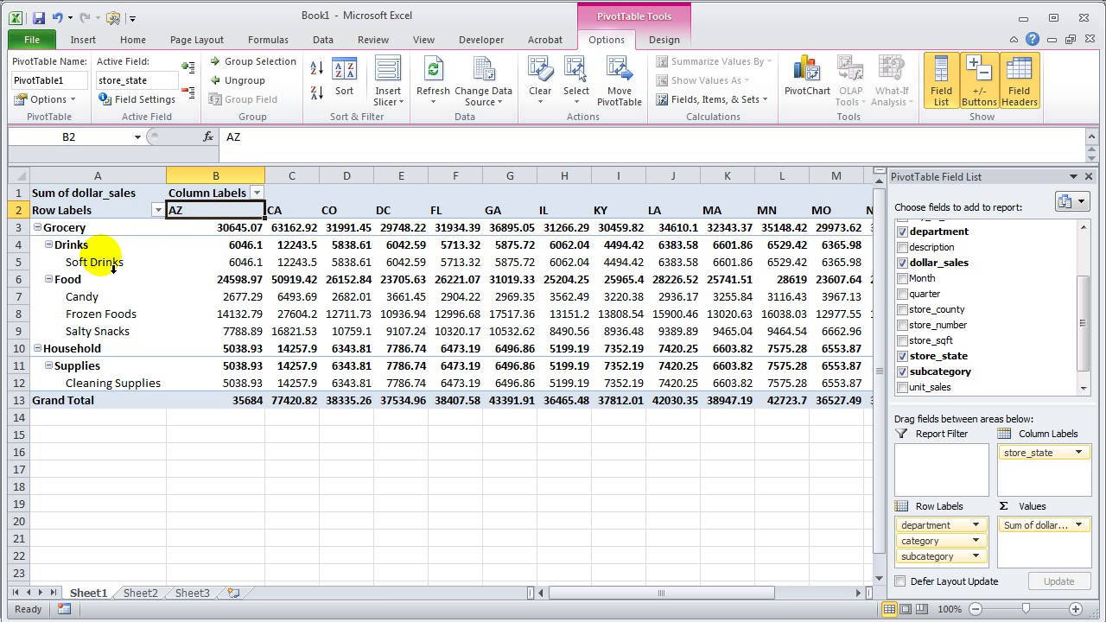
{"action": "left_click", "coordinate": [48, 245]}
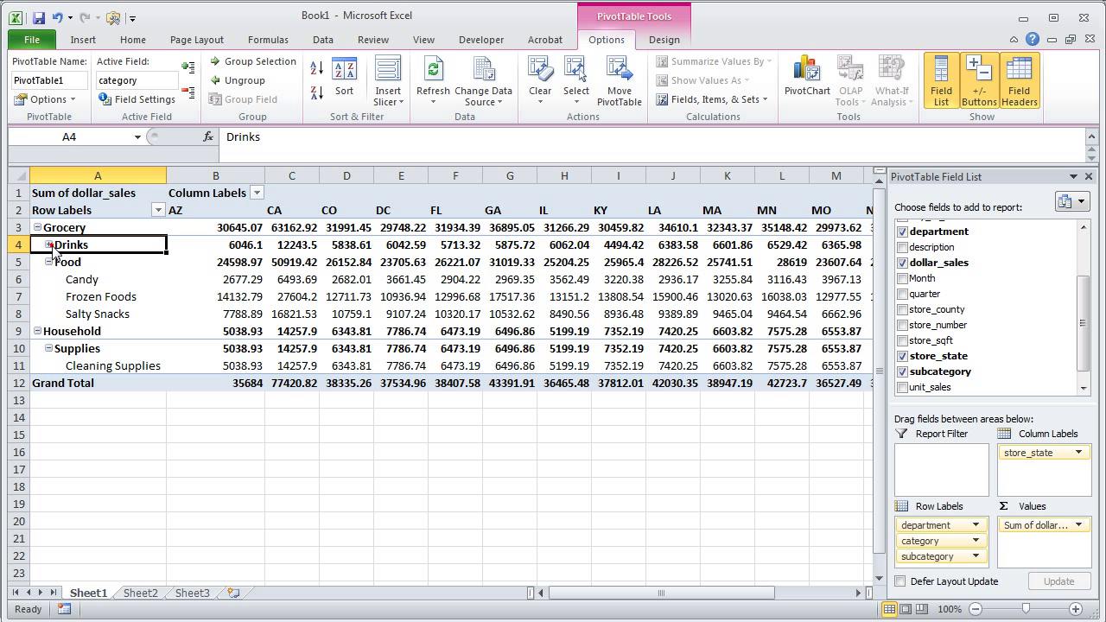
{"action": "left_click", "coordinate": [48, 262]}
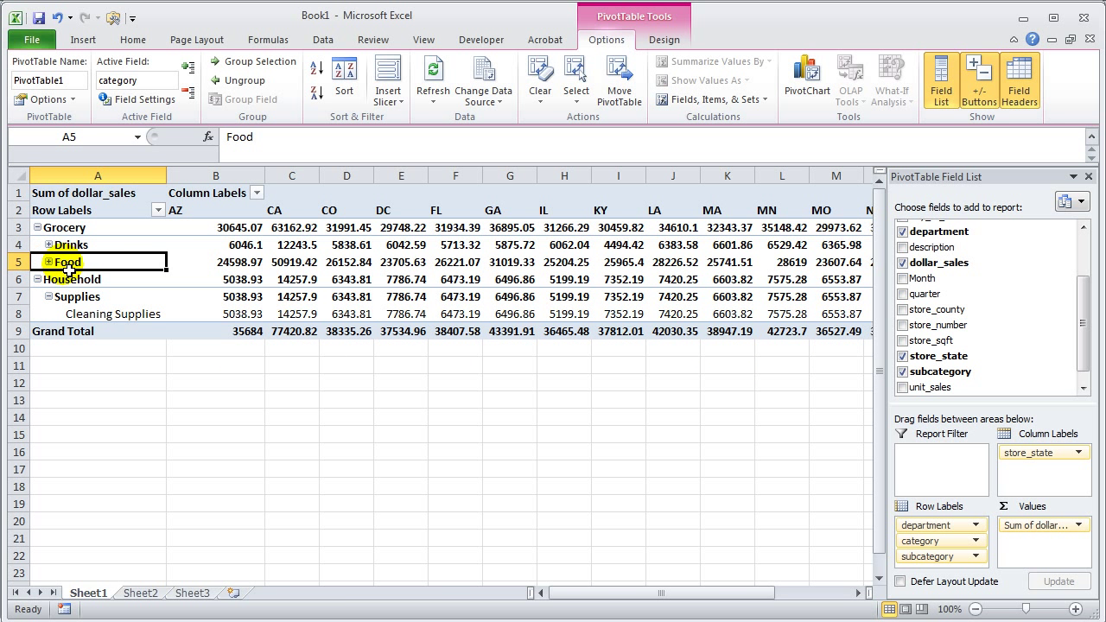
Step: Examine the AZ dollar sales for Grocery and for its Drinks and Food categories
{"action": "left_click", "coordinate": [65, 228]}
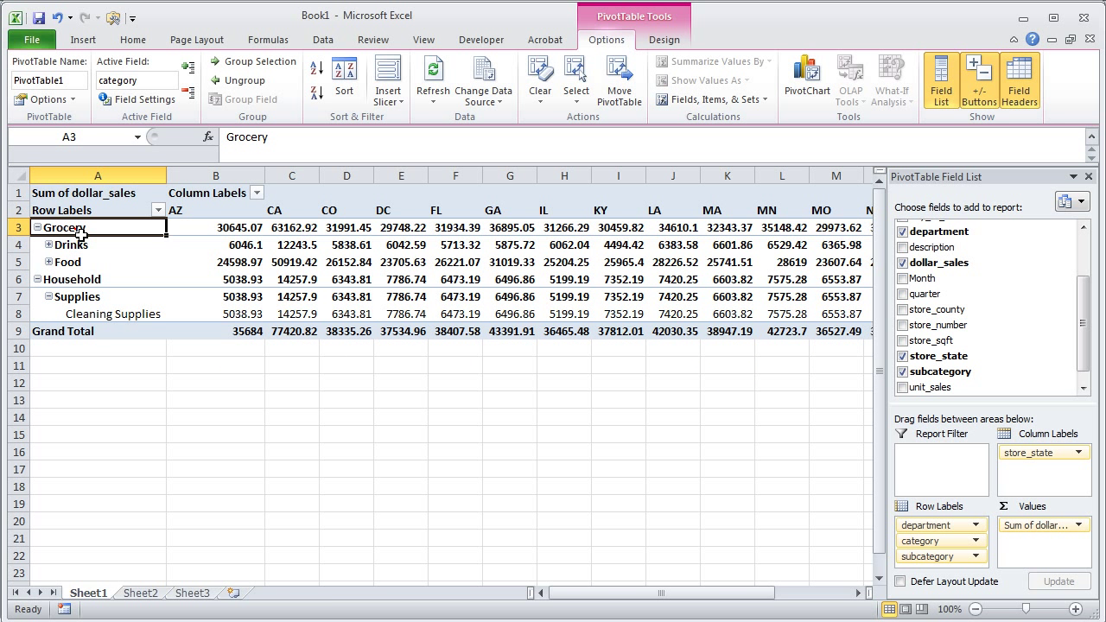
{"action": "left_click", "coordinate": [216, 230]}
{"action": "left_click", "coordinate": [201, 216]}
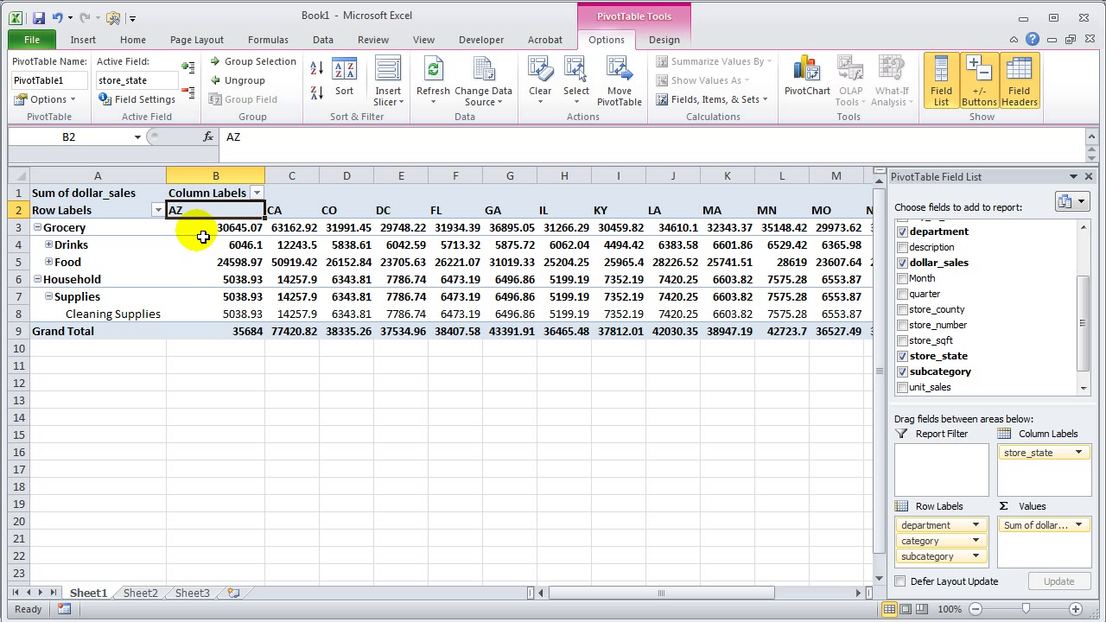
{"action": "left_click", "coordinate": [201, 230]}
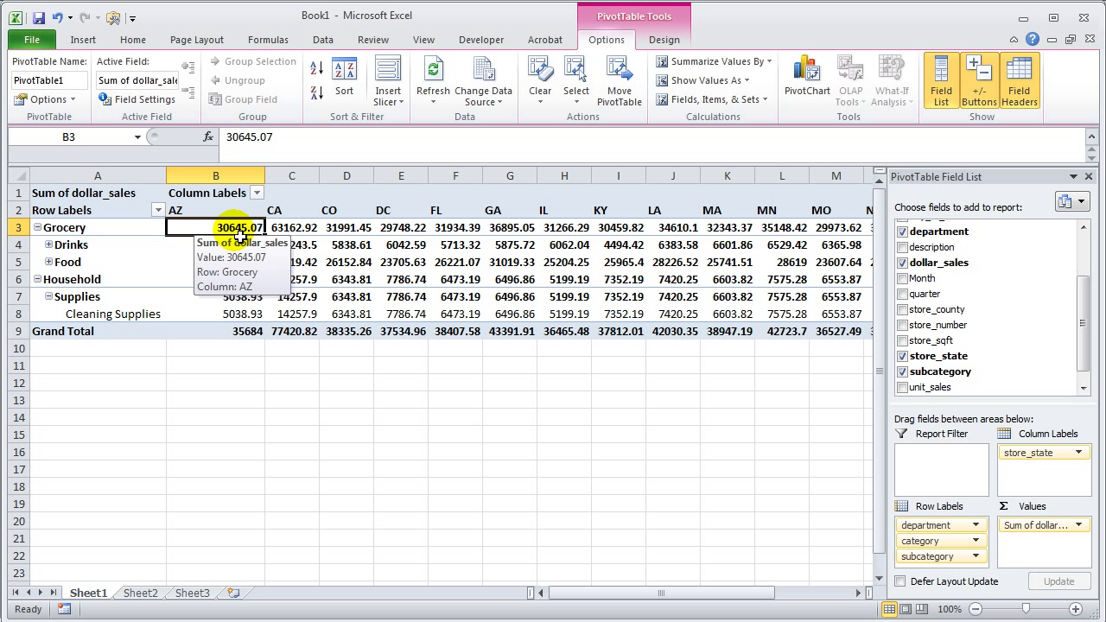
{"action": "left_click", "coordinate": [240, 244]}
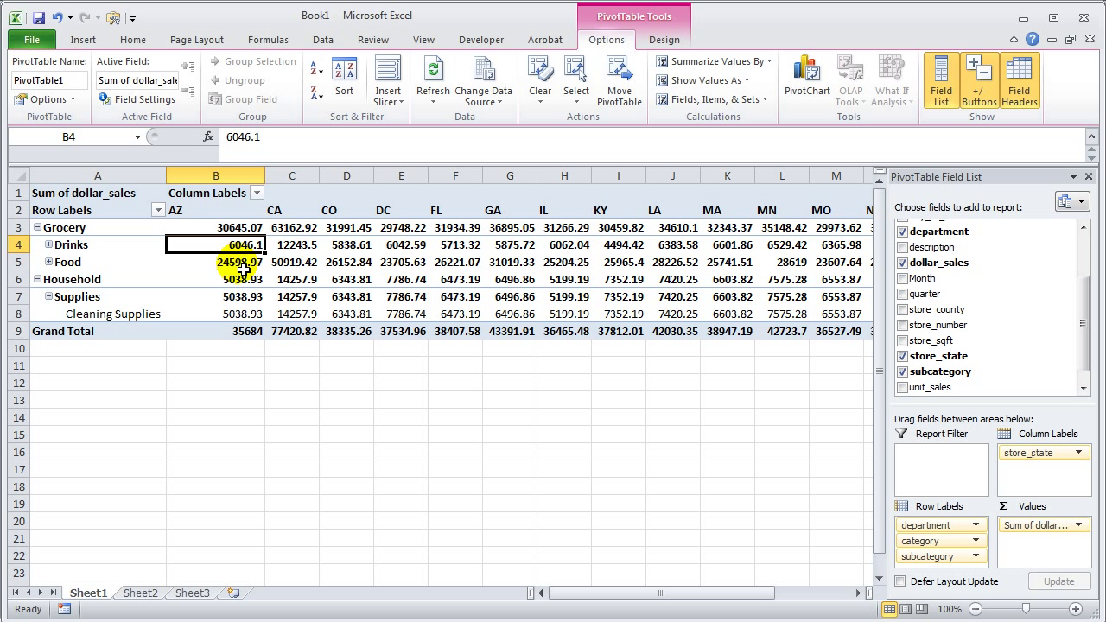
{"action": "left_click", "coordinate": [240, 263]}
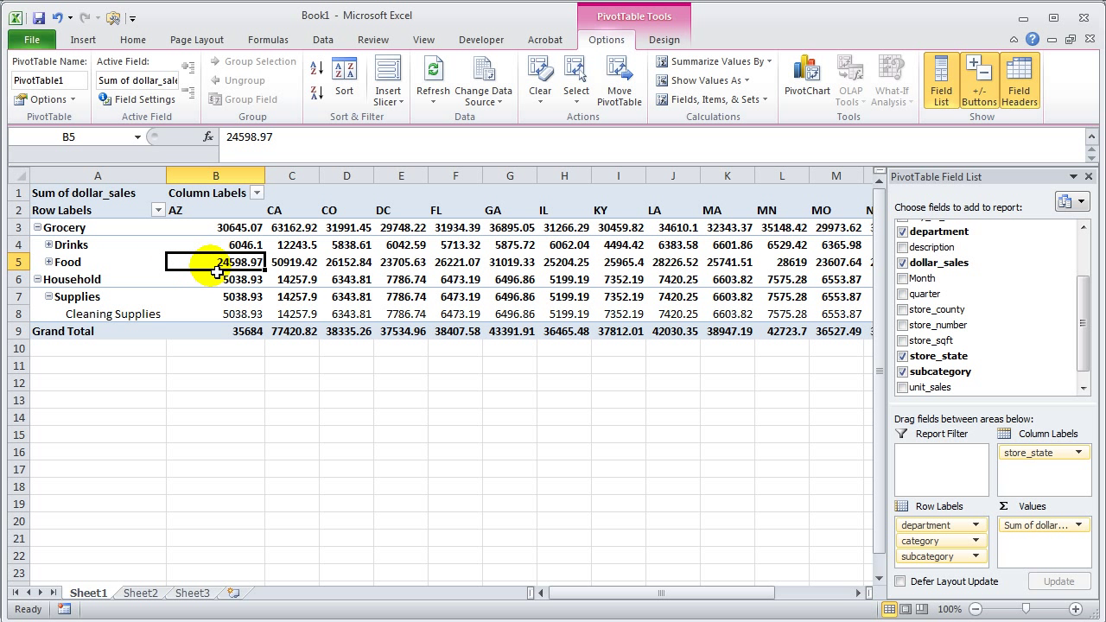
{"action": "mouse_move", "coordinate": [218, 273]}
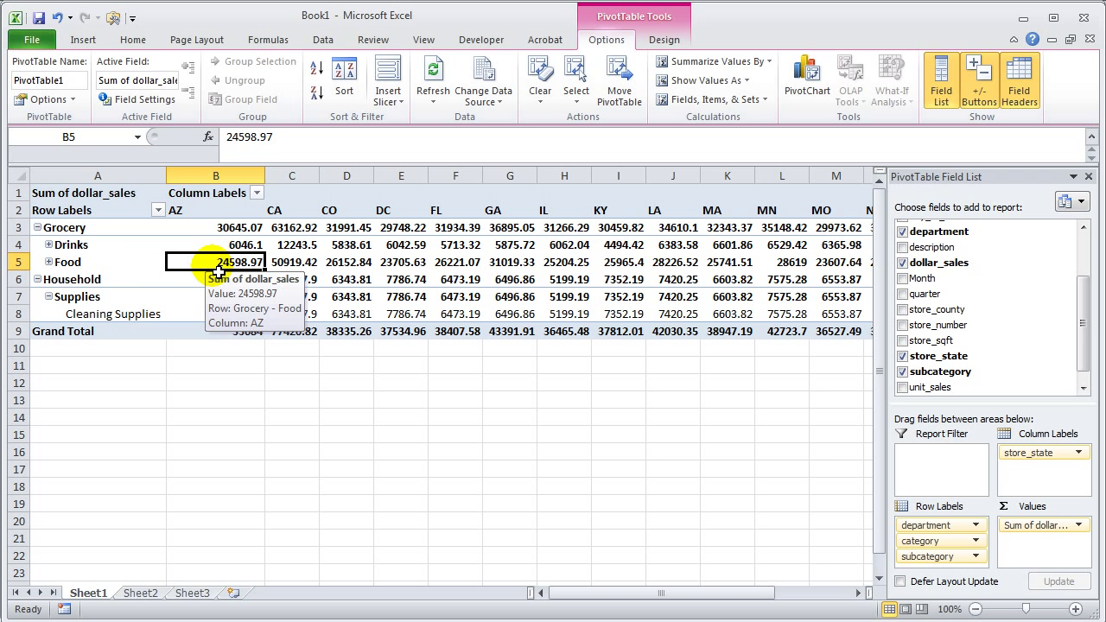
Step: Expand the Food category and compare its Candy, Frozen Foods and Salty Snacks sales in AZ and CA
{"action": "left_click", "coordinate": [49, 262]}
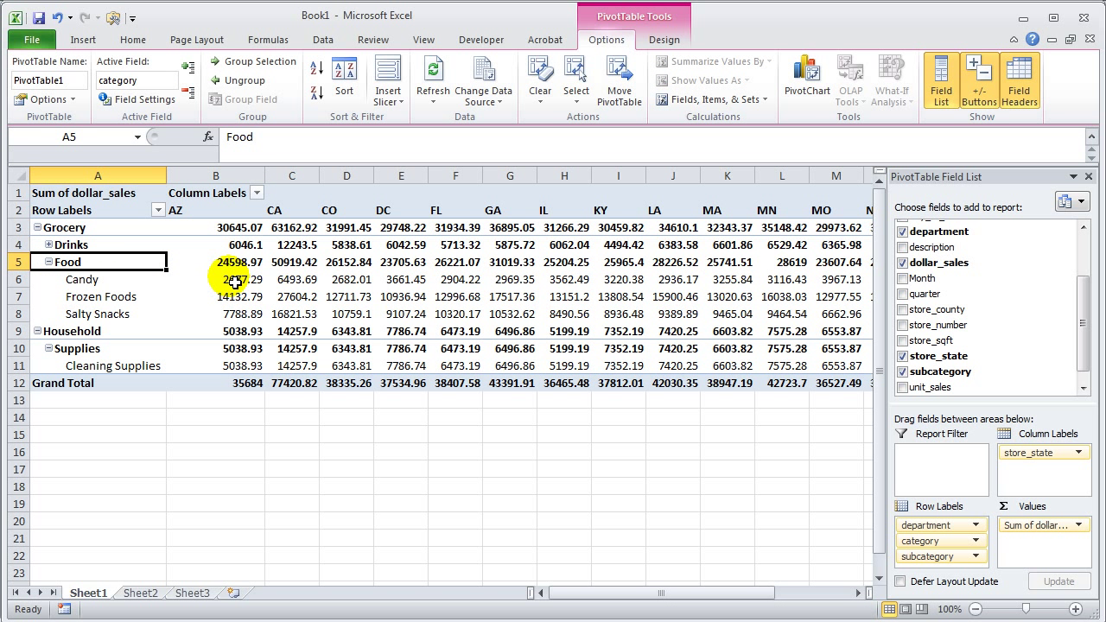
{"action": "mouse_move", "coordinate": [245, 286]}
{"action": "left_click_drag", "start_coordinate": [245, 286], "coordinate": [240, 314]}
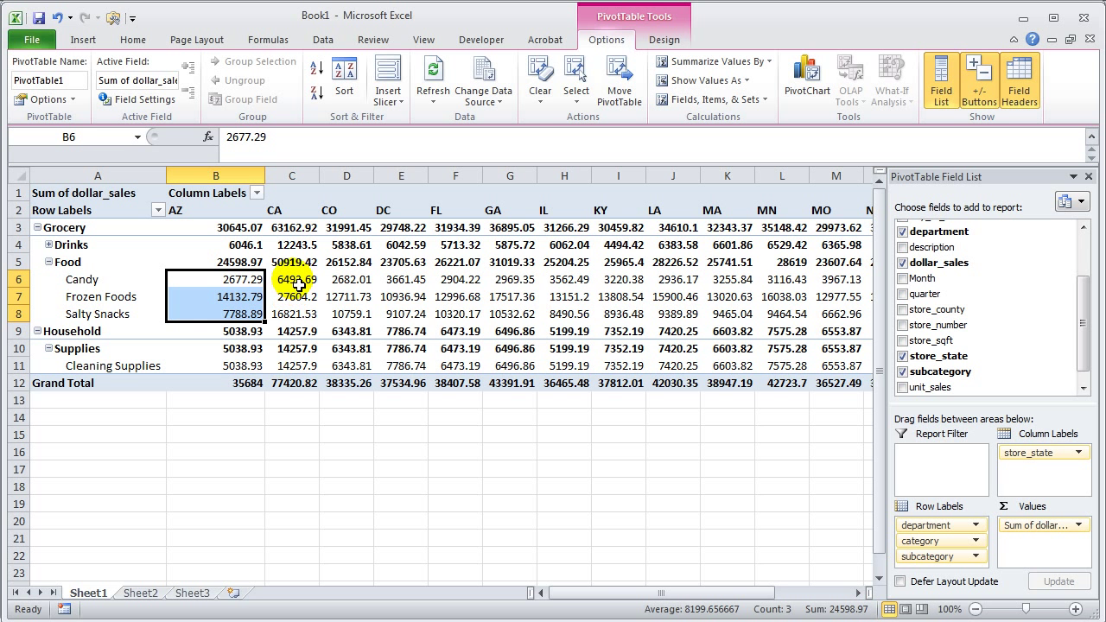
{"action": "left_click_drag", "start_coordinate": [294, 279], "coordinate": [299, 317]}
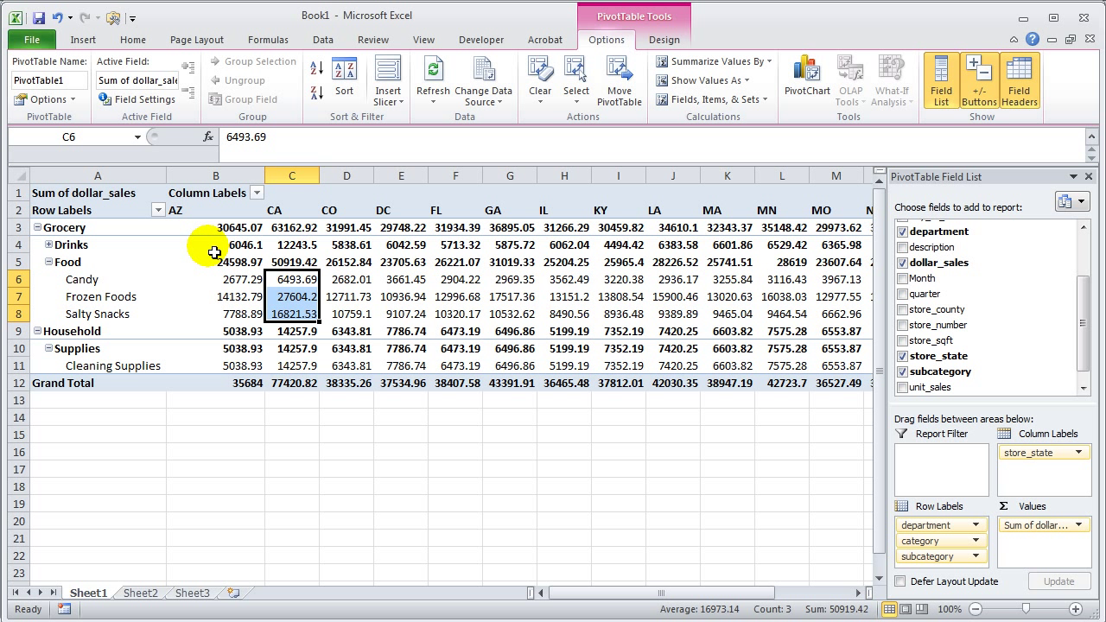
Step: Try formatting the sales values in B4:M9 as Number with 2 decimal places
{"action": "left_click_drag", "start_coordinate": [216, 252], "coordinate": [841, 333]}
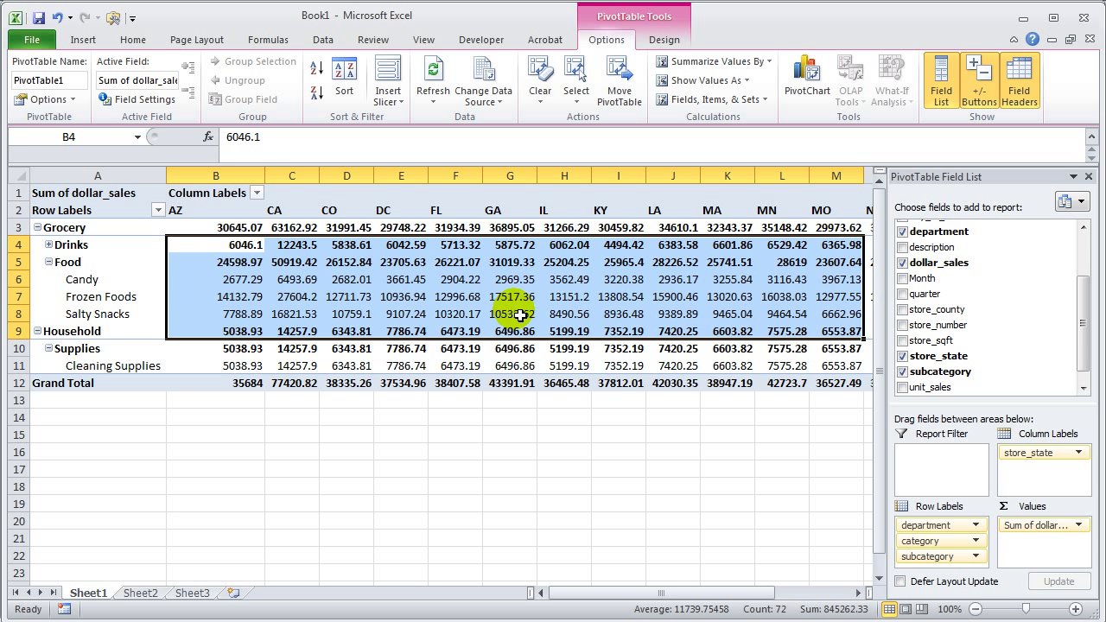
{"action": "right_click", "coordinate": [297, 291]}
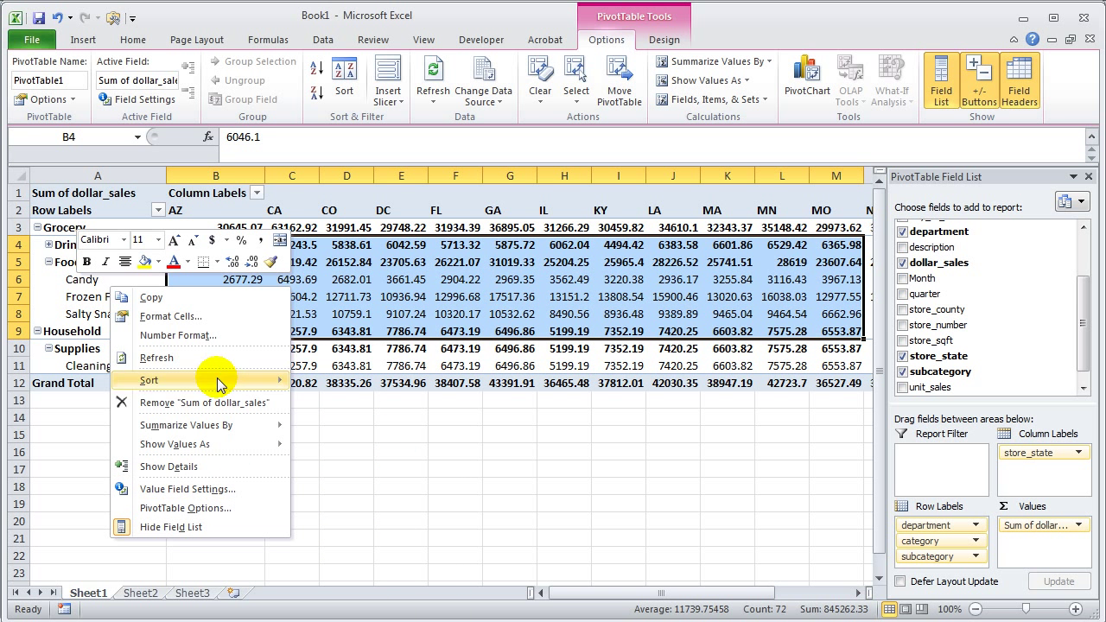
{"action": "left_click", "coordinate": [200, 324]}
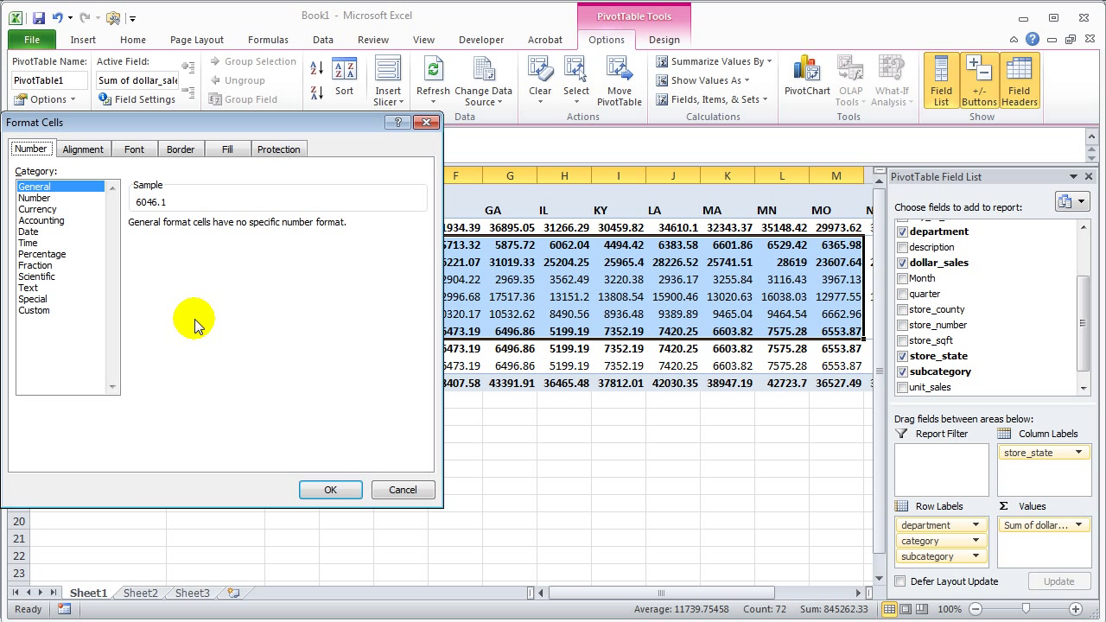
{"action": "left_click", "coordinate": [35, 198]}
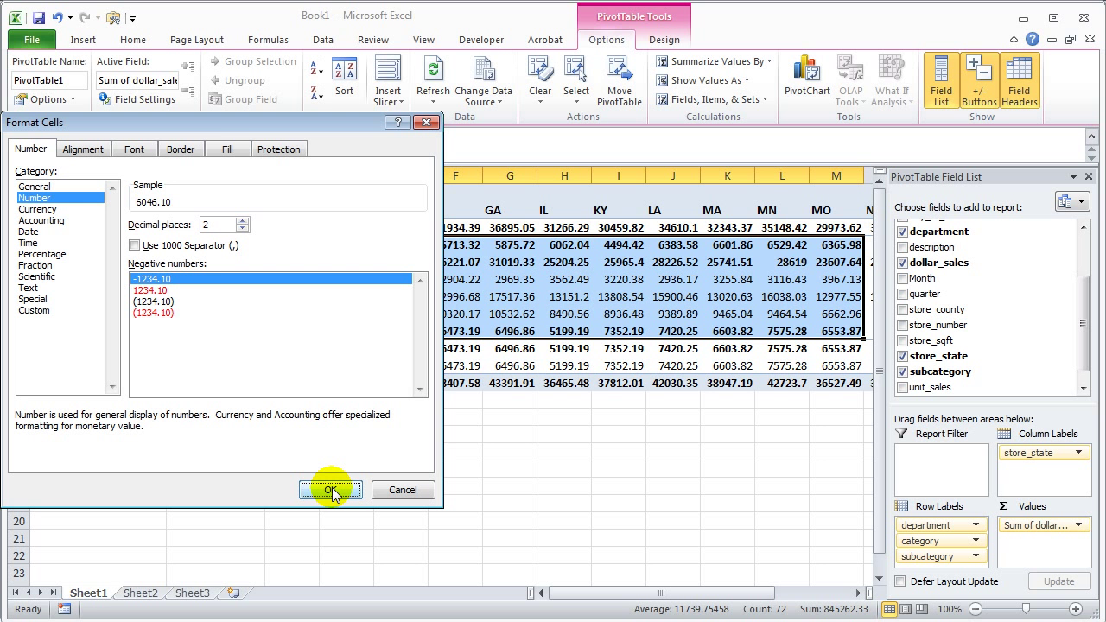
{"action": "left_click", "coordinate": [330, 490]}
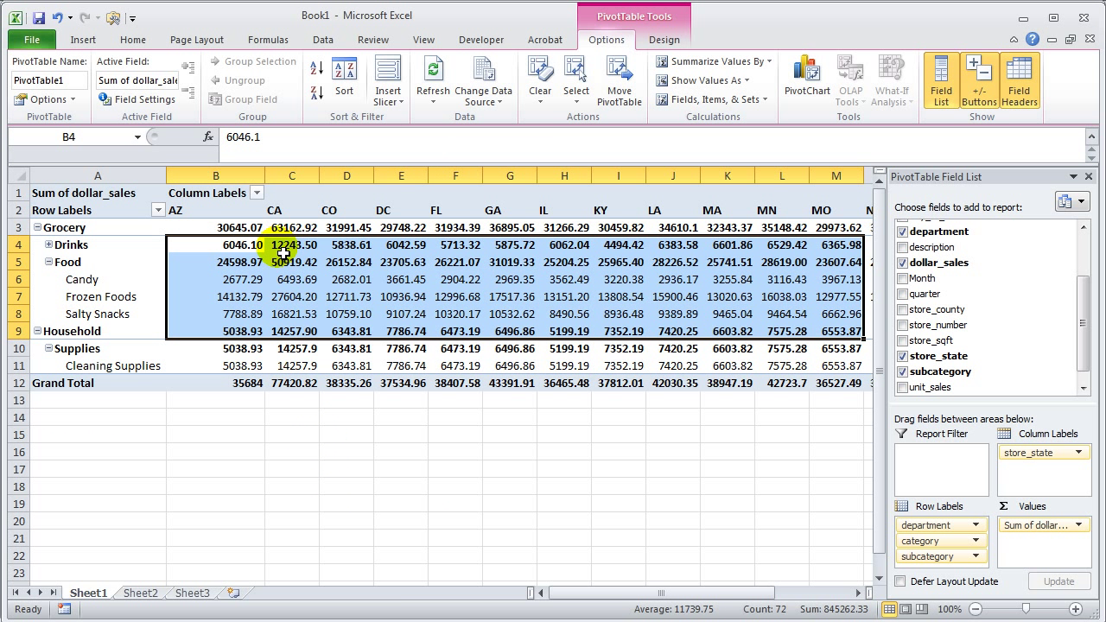
Step: Review the state columns across to the Grand Total, and undo the number formatting of the sales values
{"action": "left_click", "coordinate": [358, 466]}
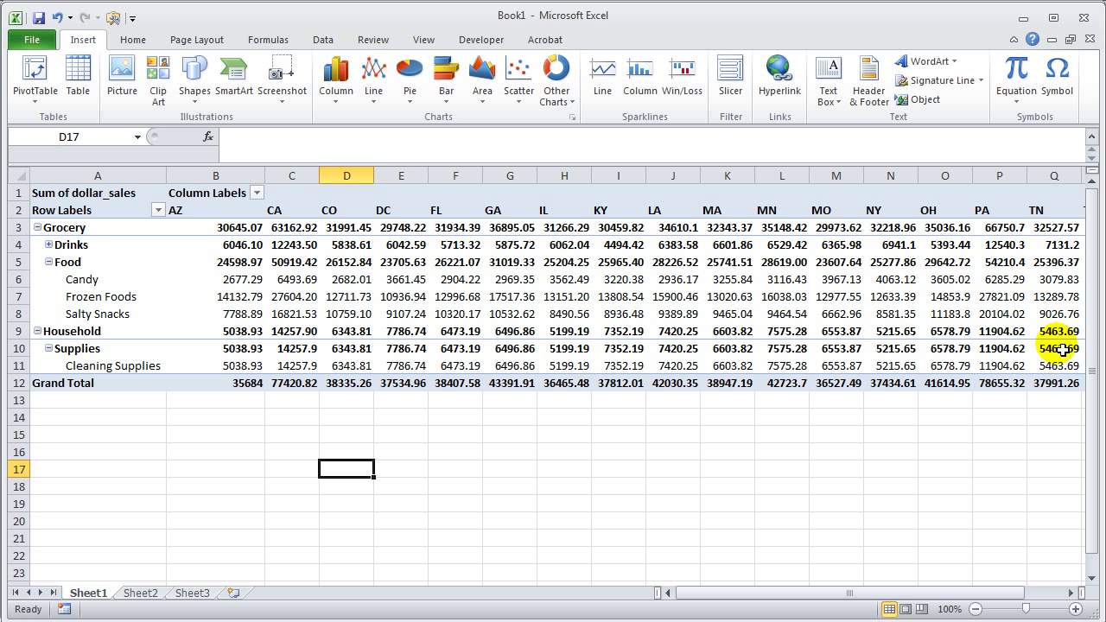
{"action": "left_click", "coordinate": [1055, 593]}
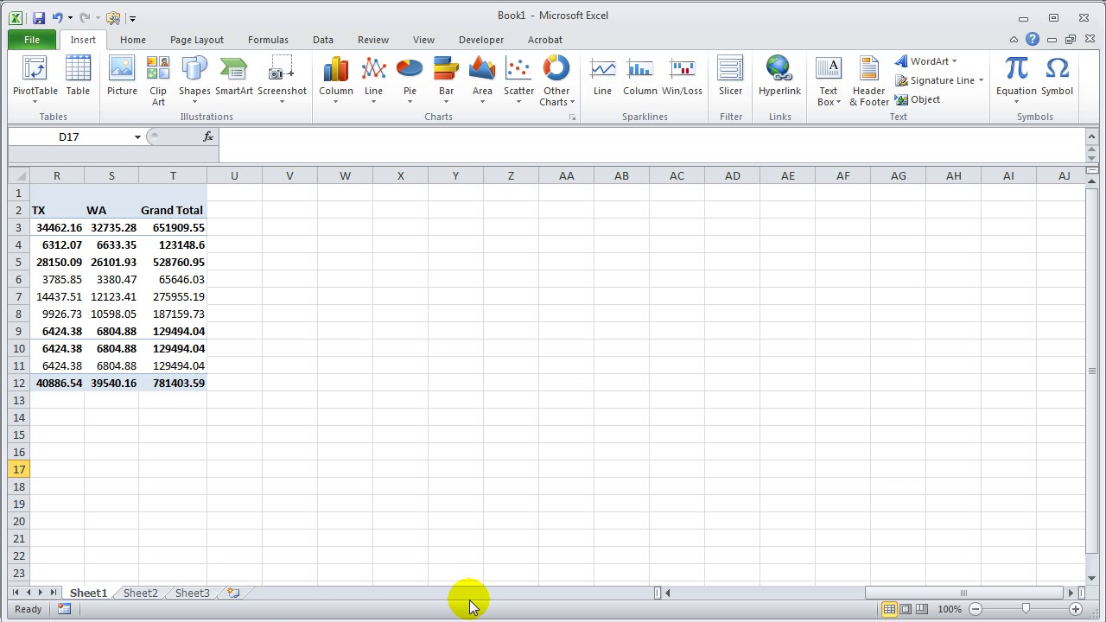
{"action": "left_click", "coordinate": [729, 592]}
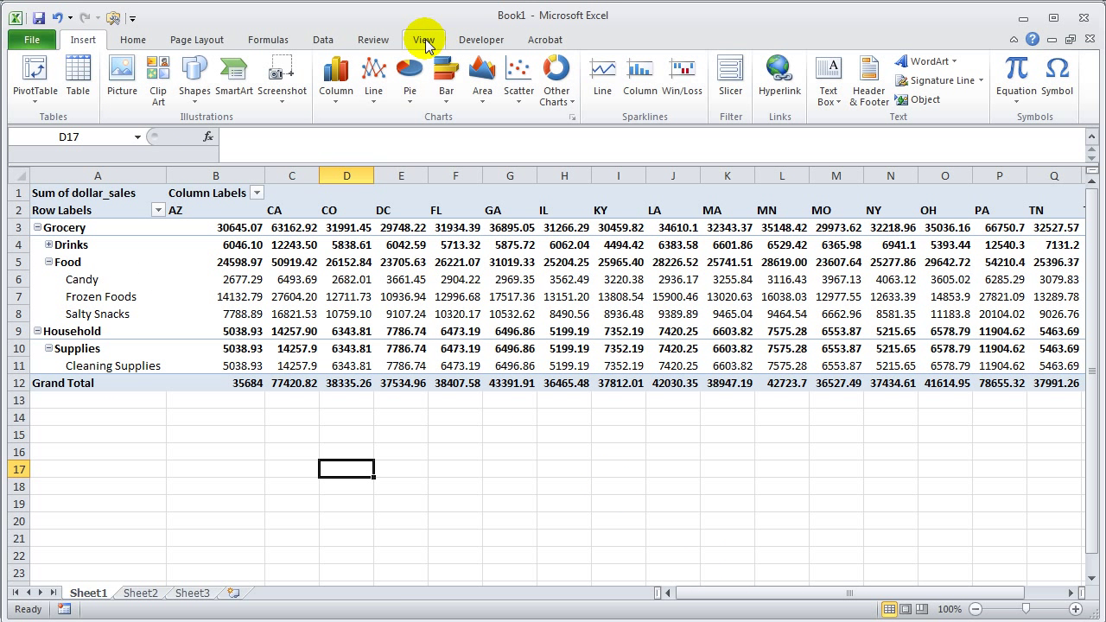
{"action": "left_click", "coordinate": [425, 39]}
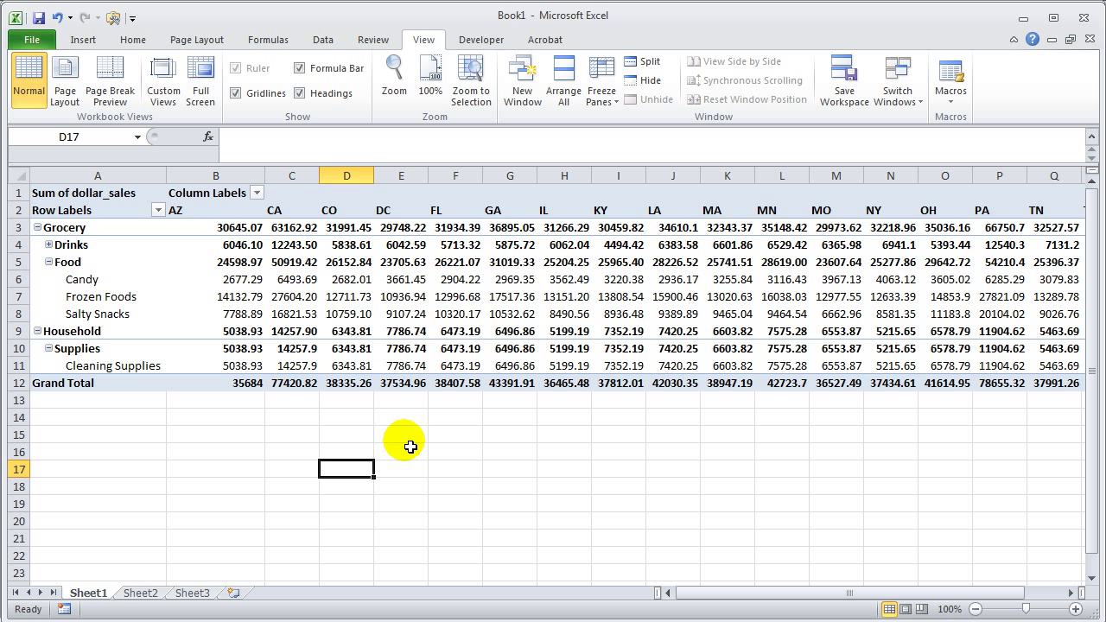
{"action": "left_click", "coordinate": [61, 19]}
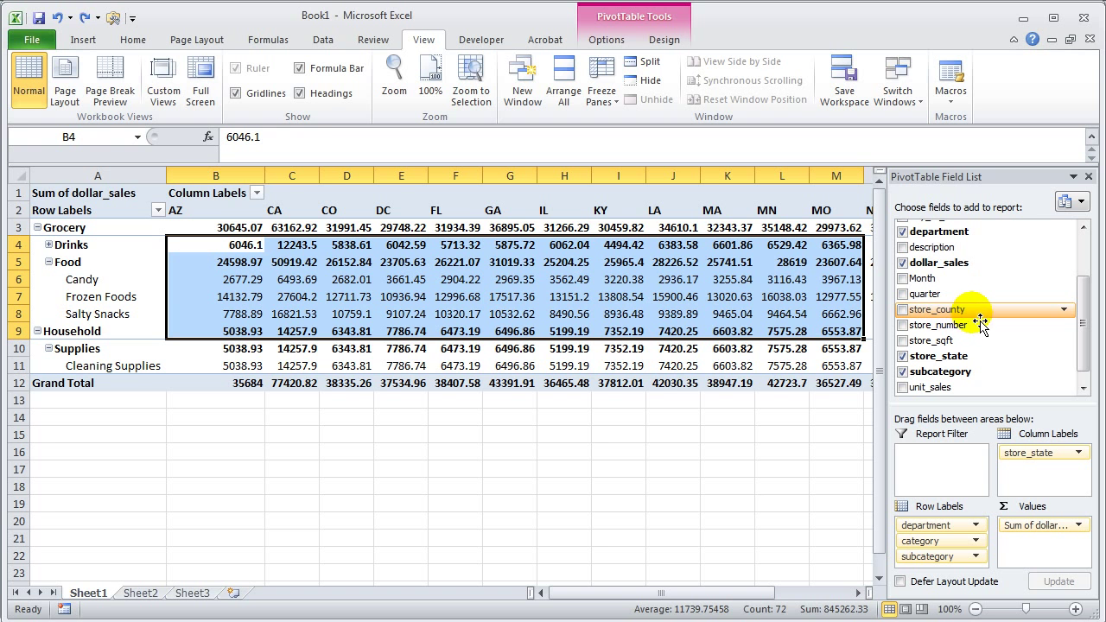
Step: Add the store_county field beneath store_state in the column labels and inspect the Los Angeles and San Francisco columns
{"action": "left_click_drag", "start_coordinate": [981, 322], "coordinate": [1052, 490]}
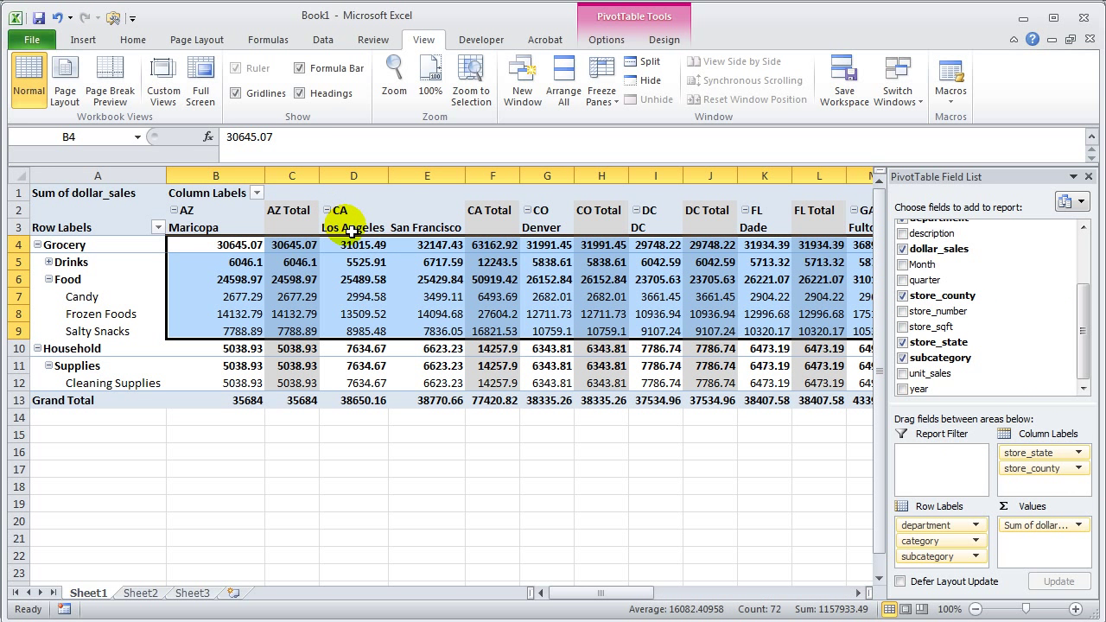
{"action": "left_click", "coordinate": [352, 231]}
{"action": "left_click", "coordinate": [420, 230]}
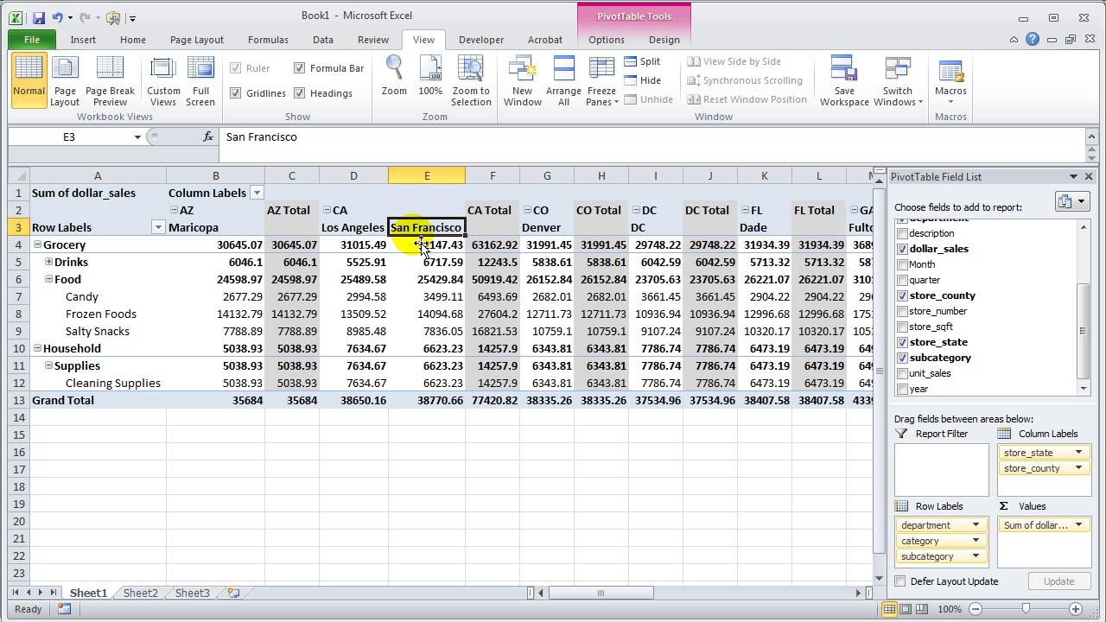
{"action": "left_click", "coordinate": [355, 228]}
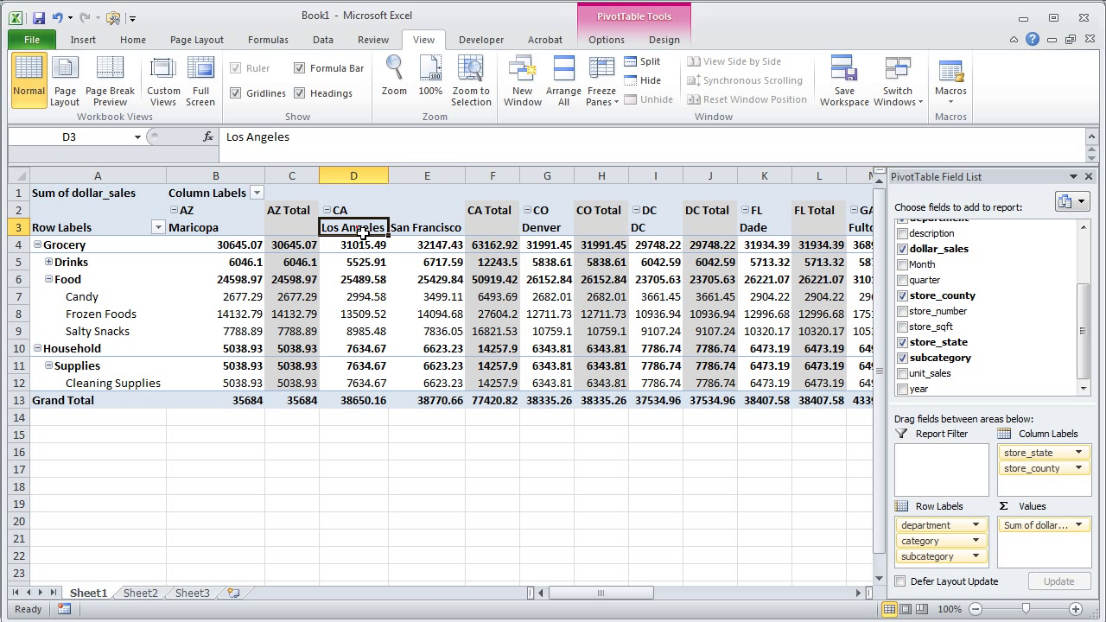
{"action": "left_click", "coordinate": [425, 232]}
{"action": "left_click", "coordinate": [352, 230]}
{"action": "left_click", "coordinate": [422, 232]}
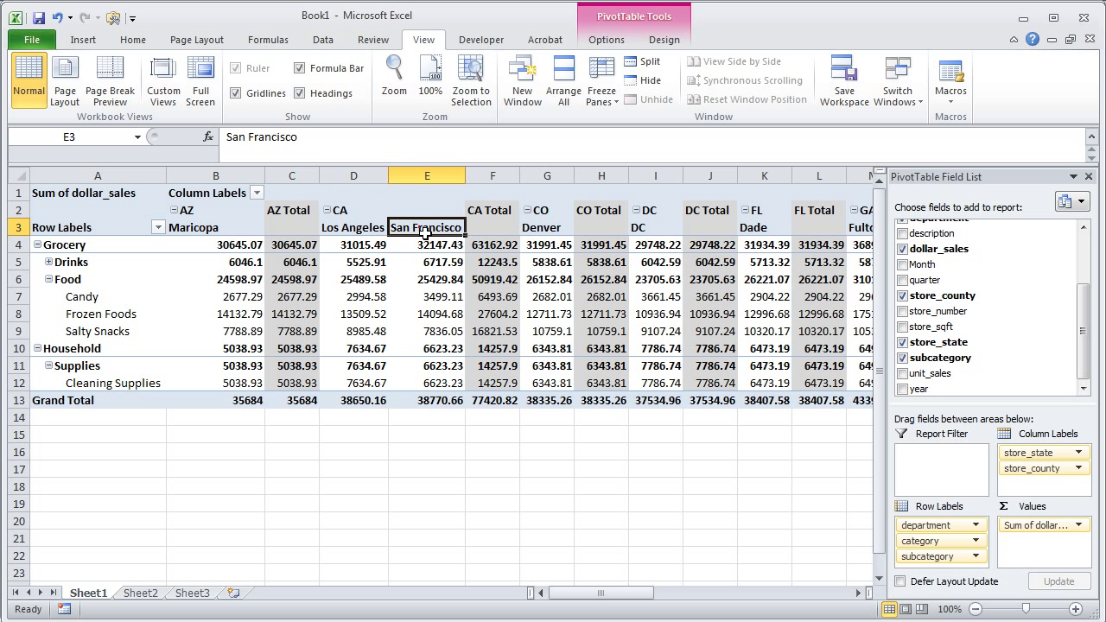
{"action": "mouse_move", "coordinate": [420, 410]}
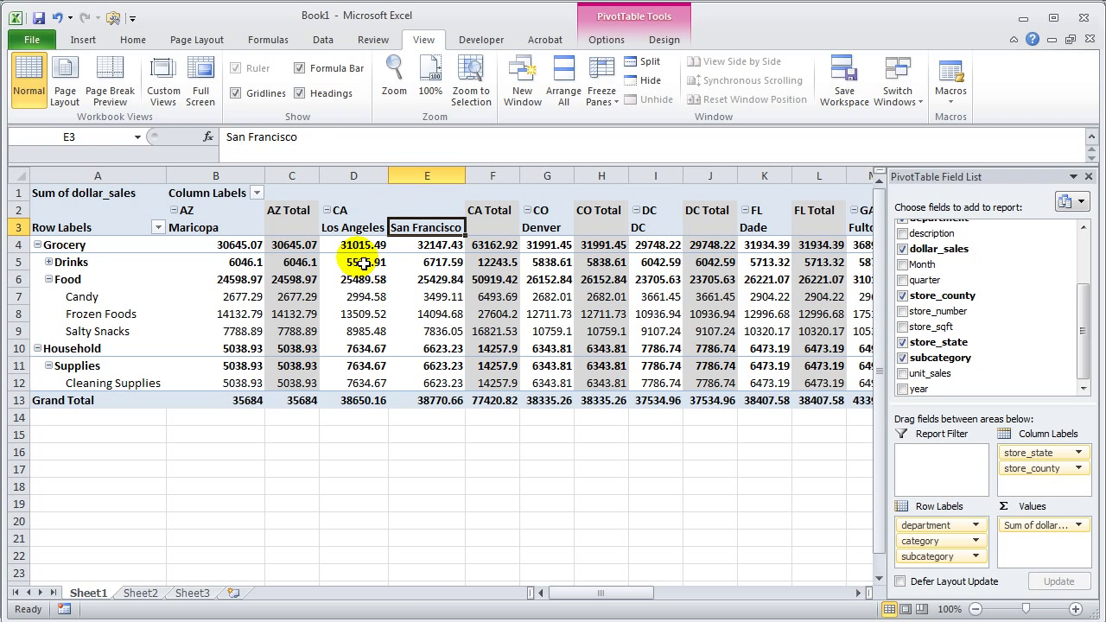
Step: Collapse and re-expand the CA column group, and collapse the Grocery and Household departments
{"action": "left_click", "coordinate": [327, 211]}
{"action": "left_click", "coordinate": [327, 211]}
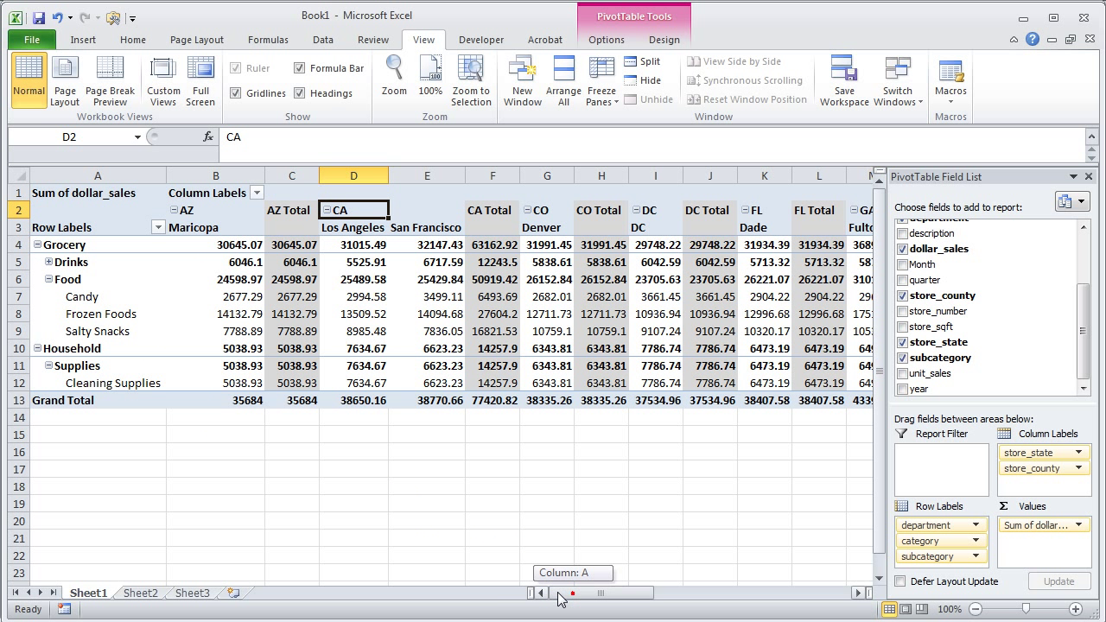
{"action": "left_click", "coordinate": [37, 244]}
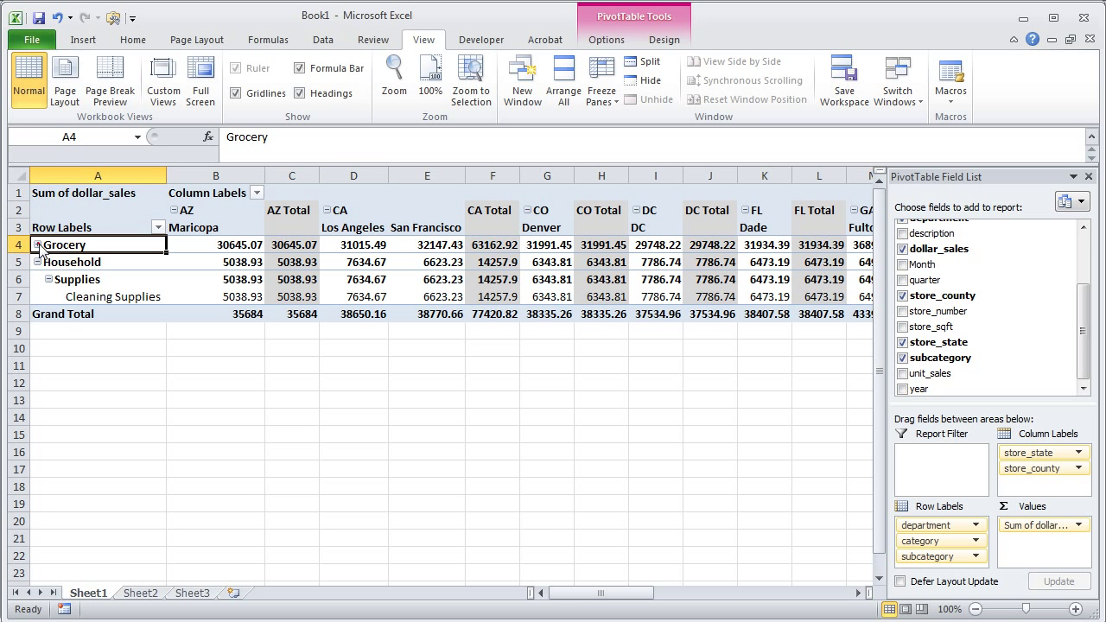
{"action": "left_click", "coordinate": [38, 261]}
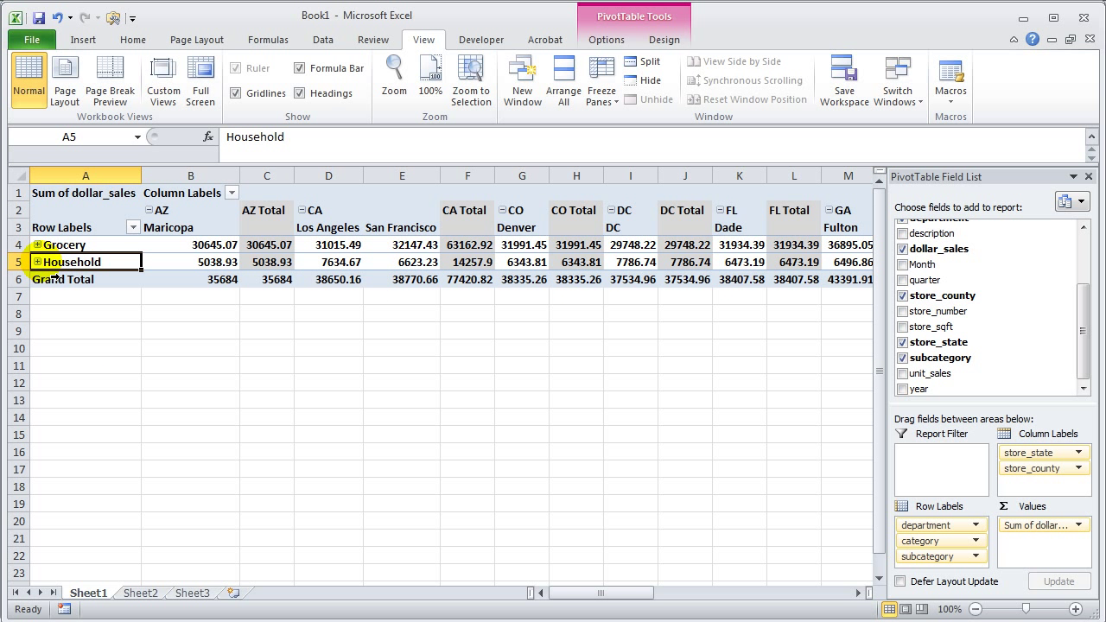
Step: View the store_state sort and filter options, close them, and expand the Grocery department
{"action": "left_click", "coordinate": [104, 195]}
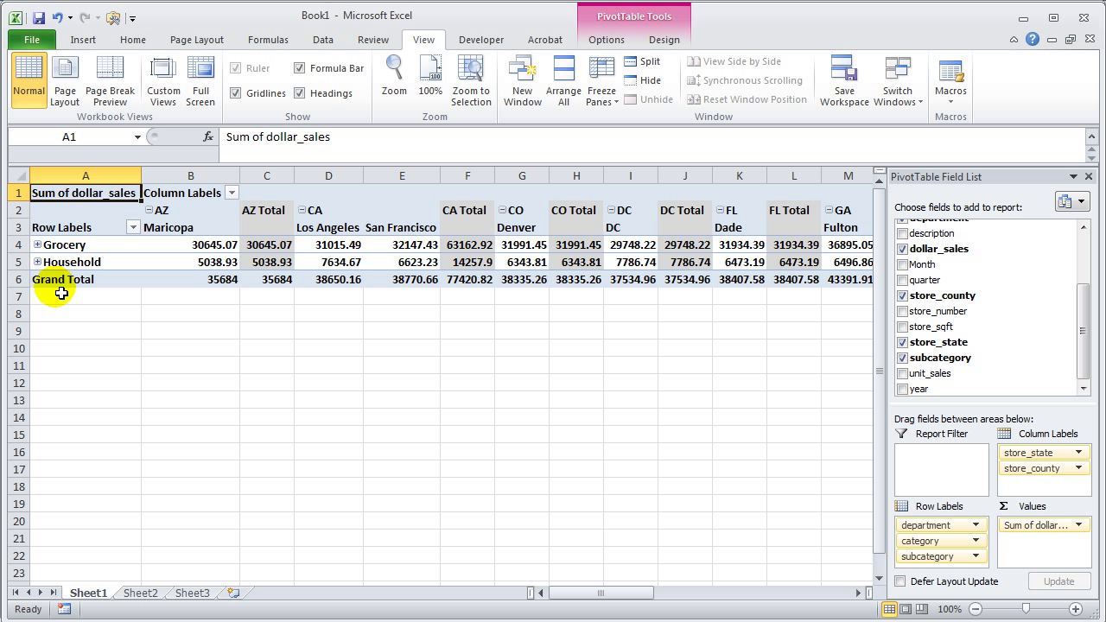
{"action": "left_click", "coordinate": [231, 194]}
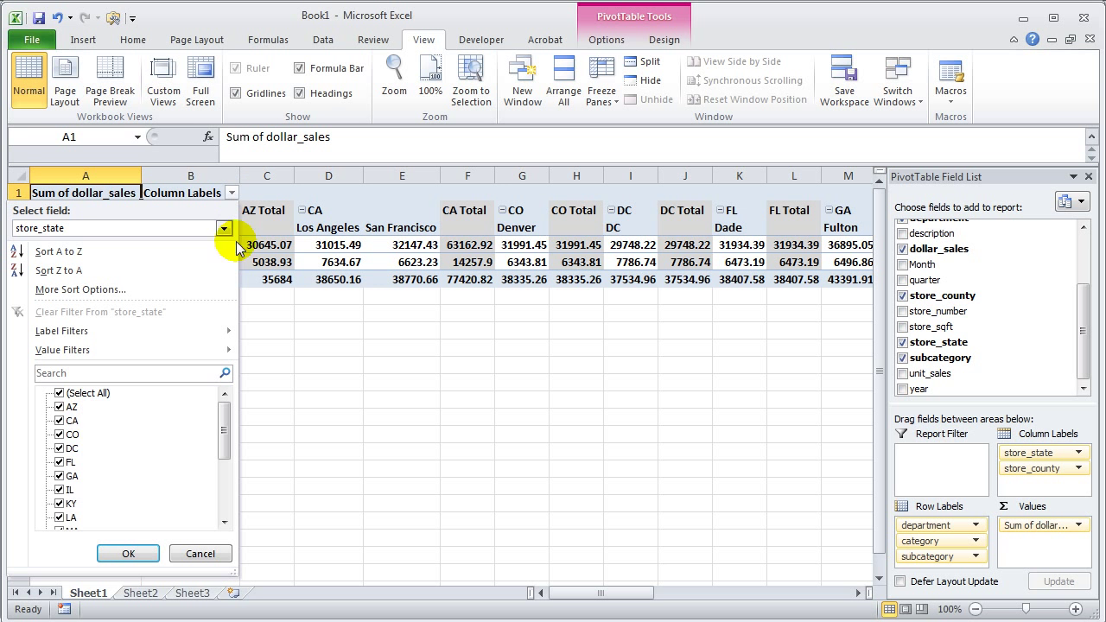
{"action": "left_click", "coordinate": [344, 383]}
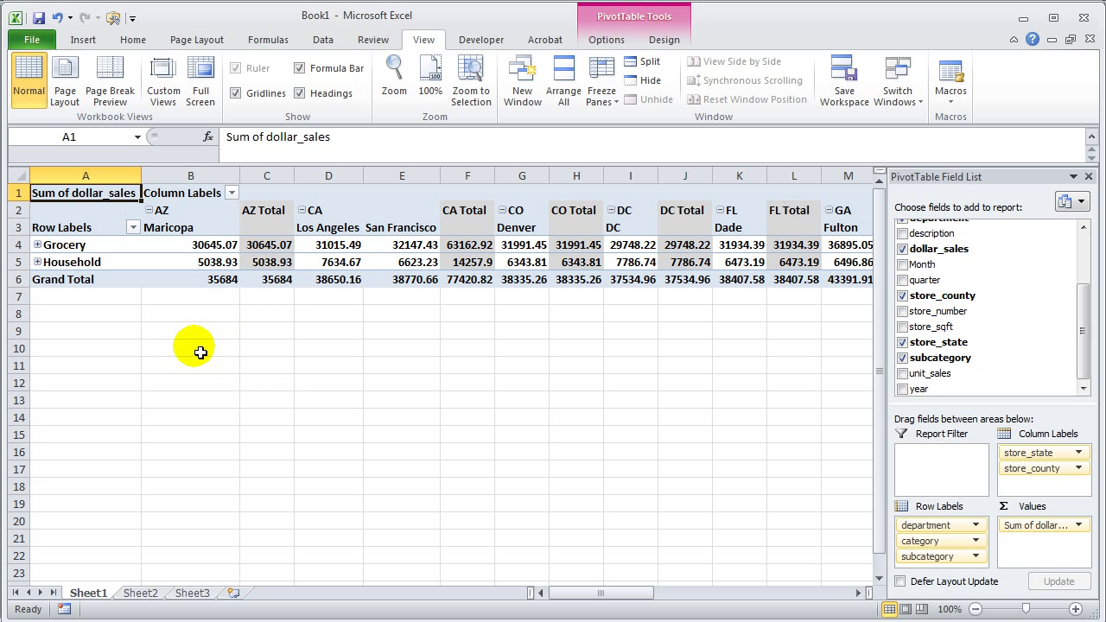
{"action": "left_click", "coordinate": [37, 245]}
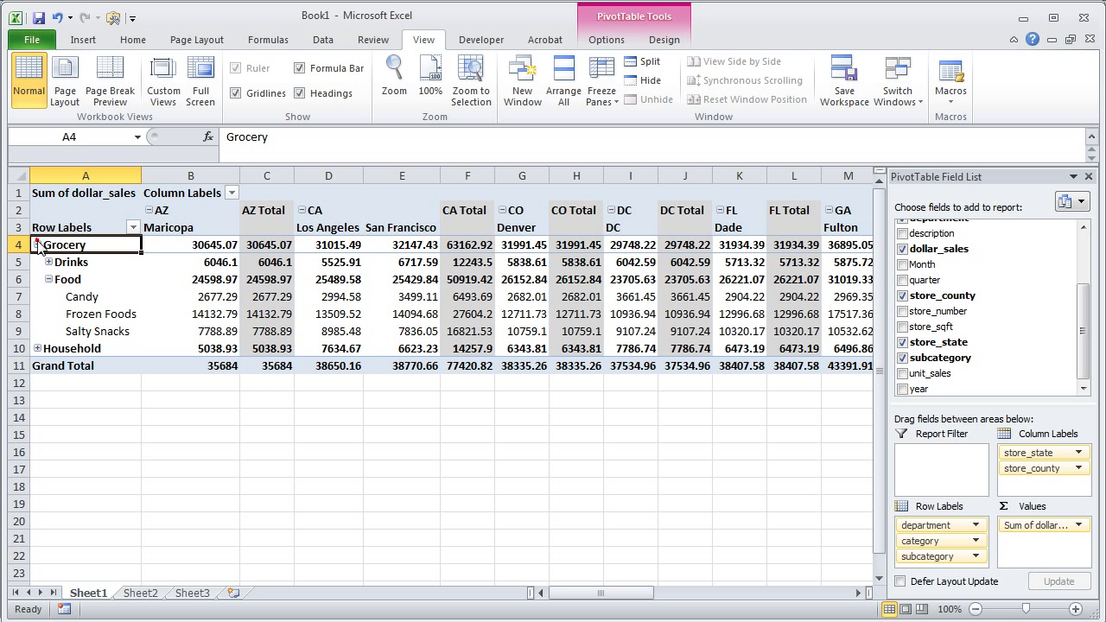
Step: Collapse the Food category and add the year field to the report filter
{"action": "left_click", "coordinate": [49, 280]}
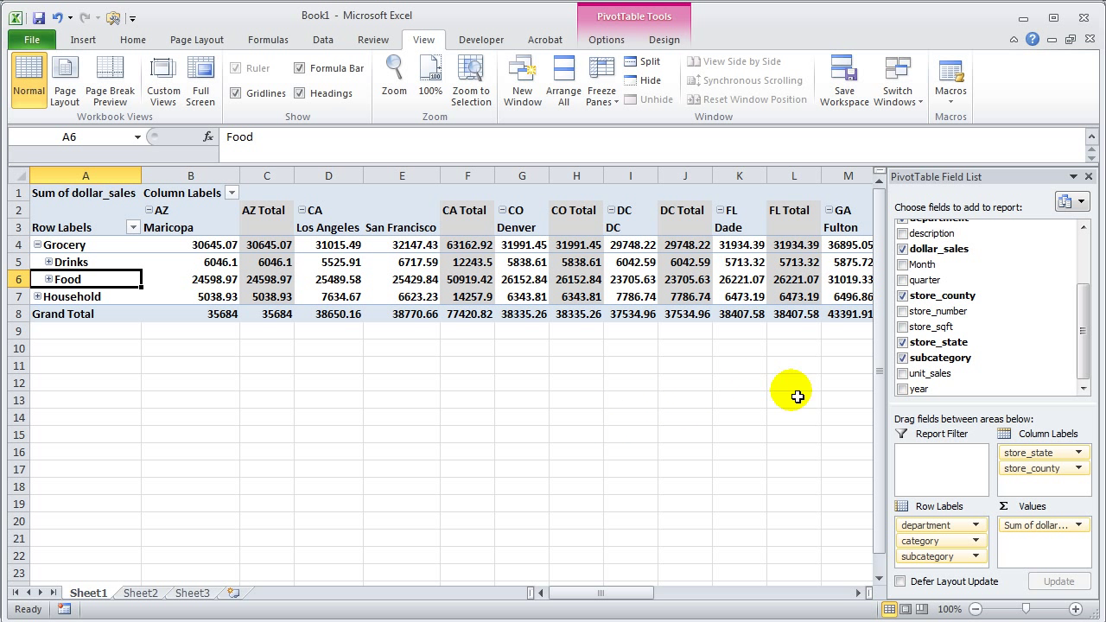
{"action": "left_click_drag", "start_coordinate": [1086, 345], "coordinate": [1087, 256]}
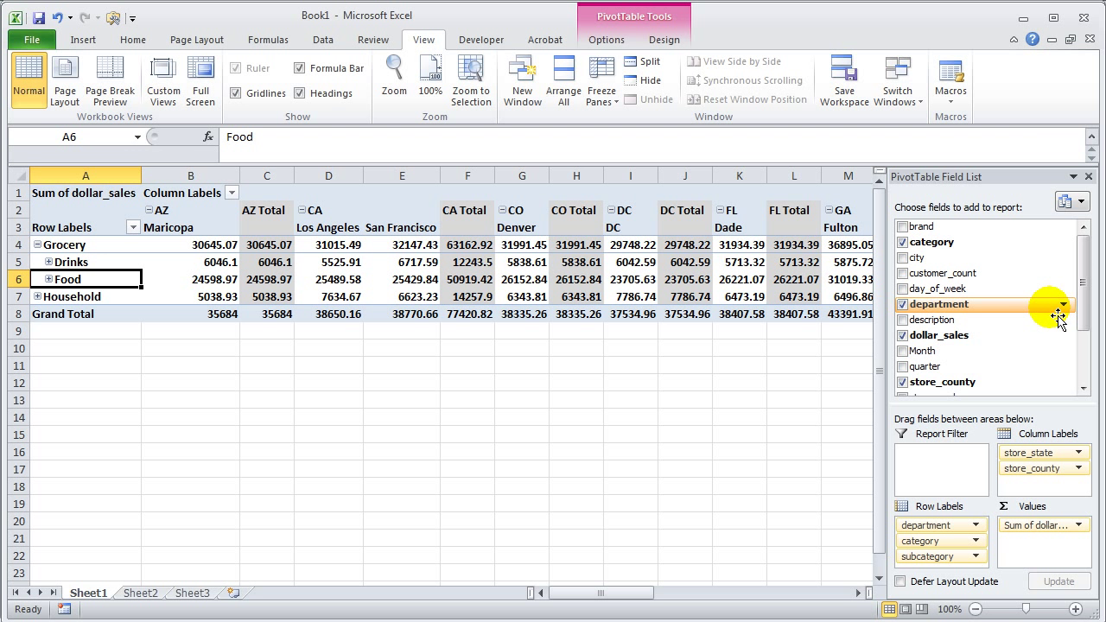
{"action": "left_click_drag", "start_coordinate": [1080, 296], "coordinate": [1091, 355]}
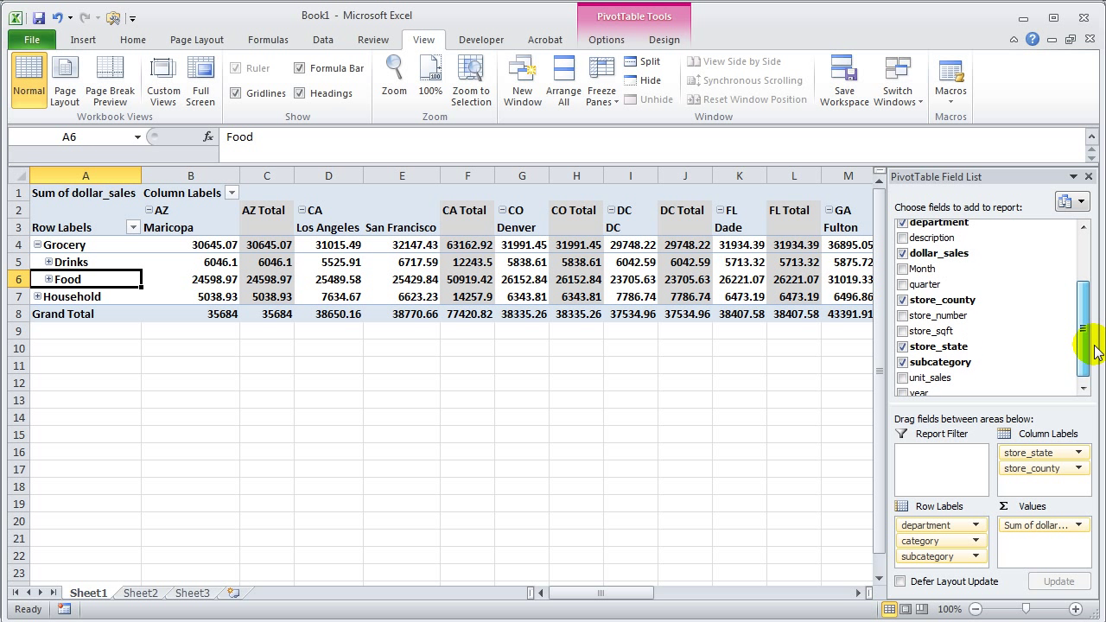
{"action": "left_click_drag", "start_coordinate": [905, 388], "coordinate": [932, 451]}
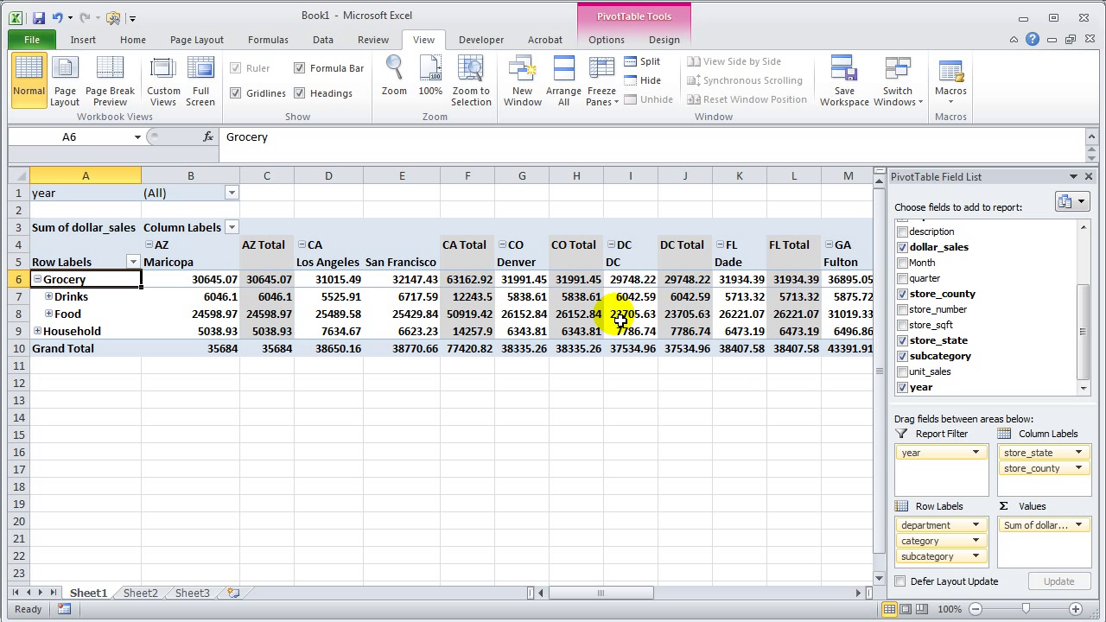
Step: Filter the PivotTable to year 1994, and switch the year filter to 1995
{"action": "left_click", "coordinate": [231, 193]}
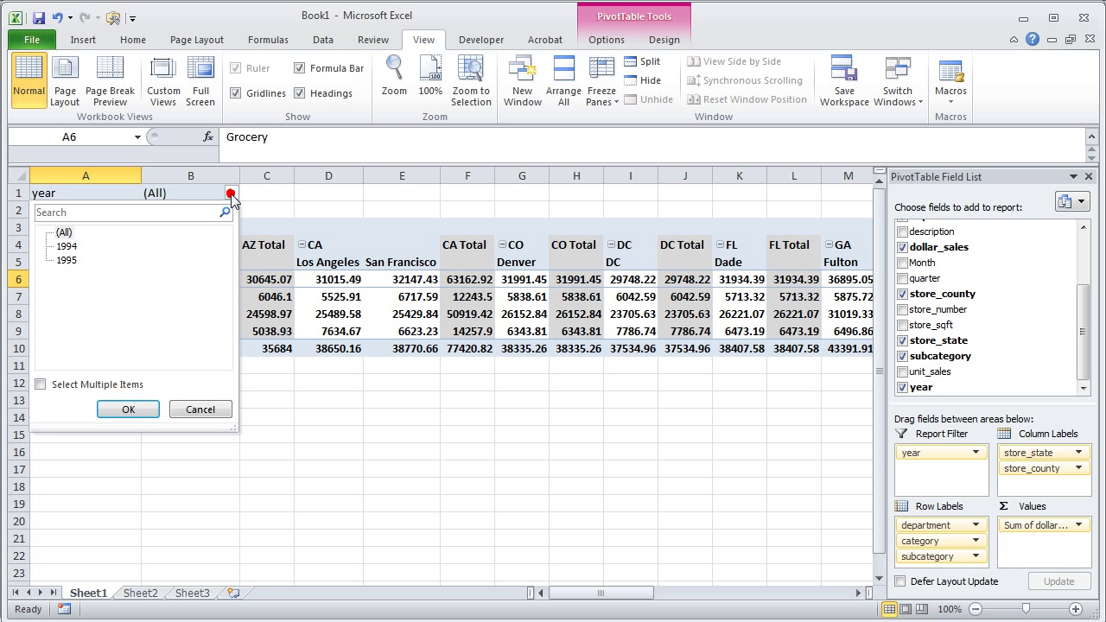
{"action": "left_click", "coordinate": [66, 246]}
{"action": "left_click", "coordinate": [126, 408]}
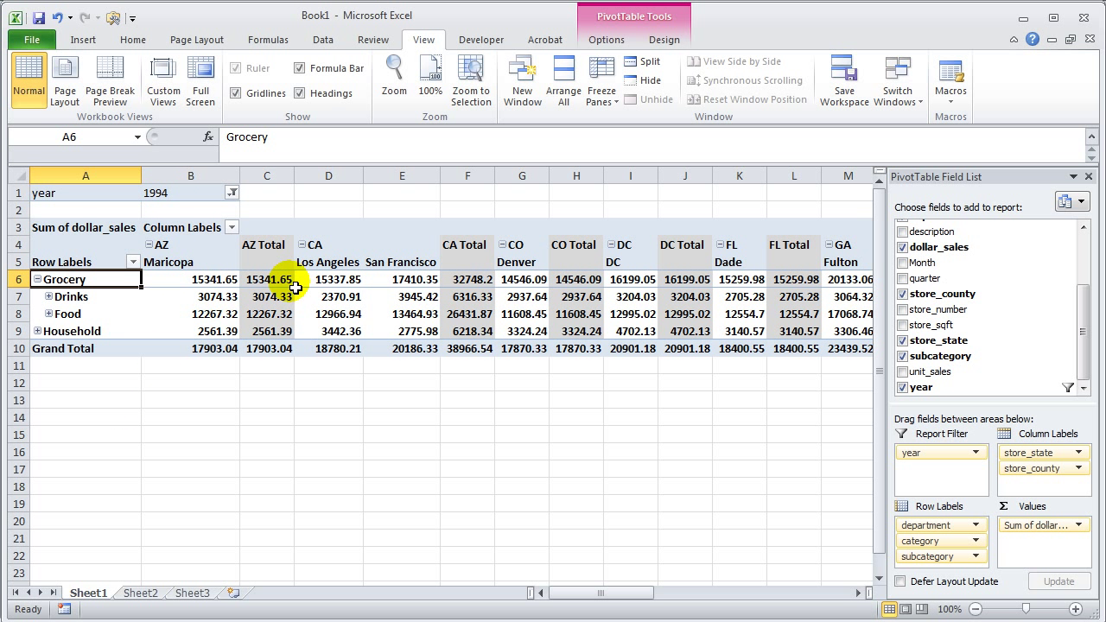
{"action": "left_click", "coordinate": [231, 193]}
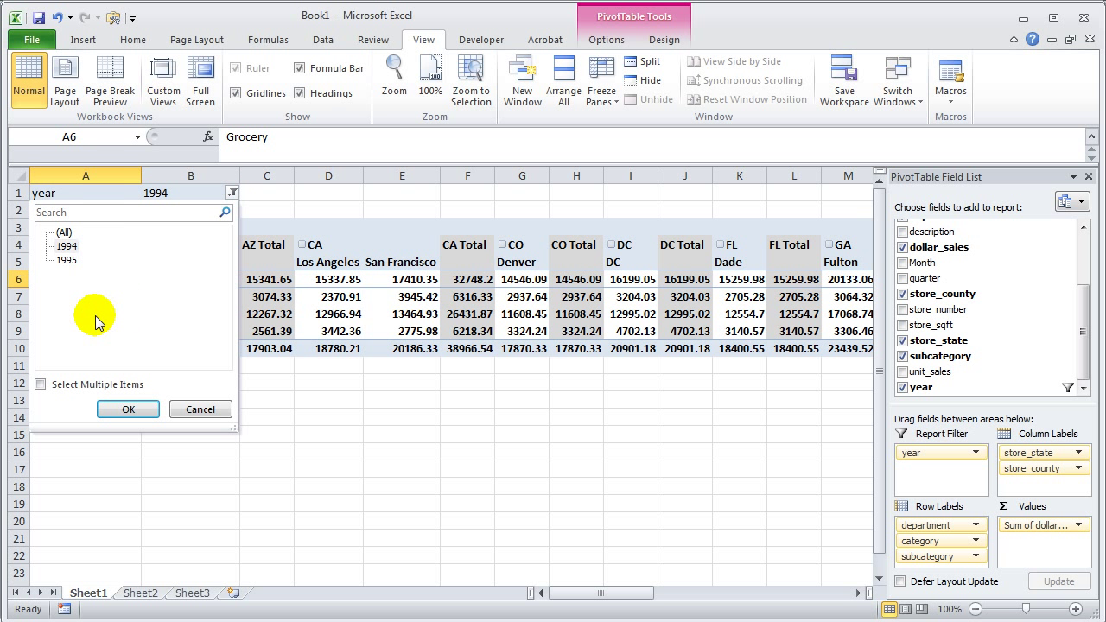
{"action": "left_click", "coordinate": [67, 260]}
{"action": "left_click", "coordinate": [129, 408]}
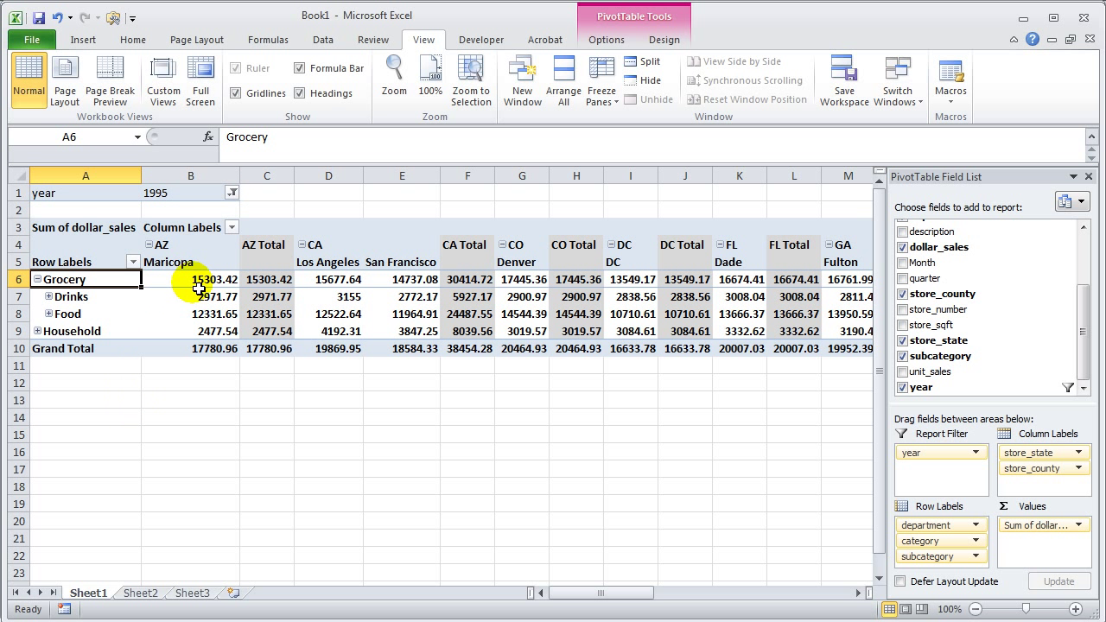
Step: Allow multiple selections in the year filter and include both 1994 and 1995
{"action": "left_click", "coordinate": [232, 192]}
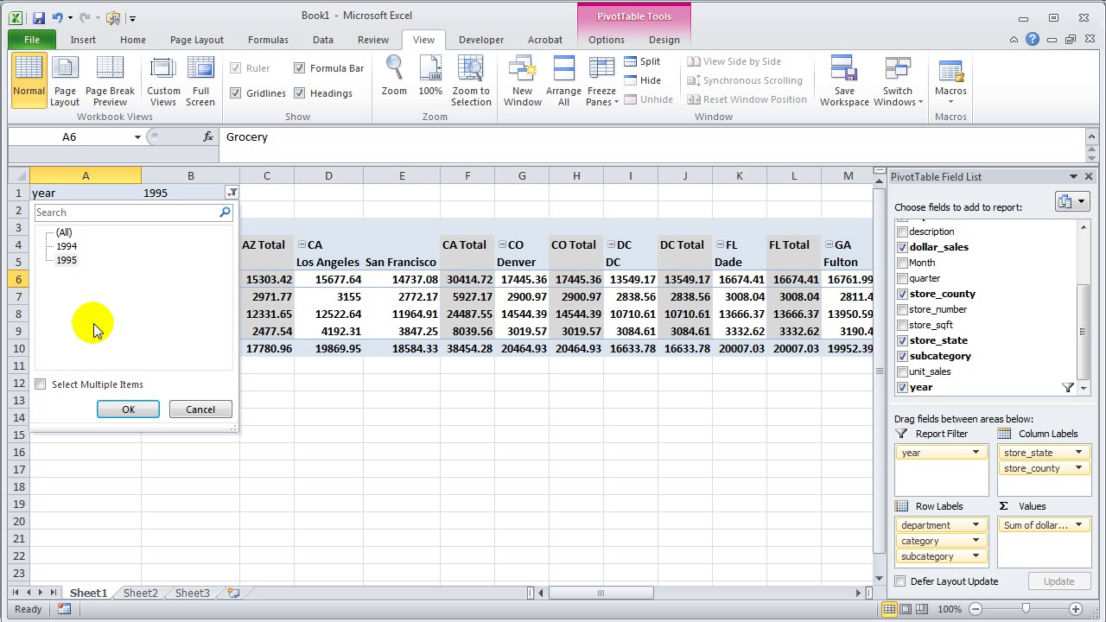
{"action": "left_click", "coordinate": [40, 383]}
{"action": "left_click", "coordinate": [62, 247]}
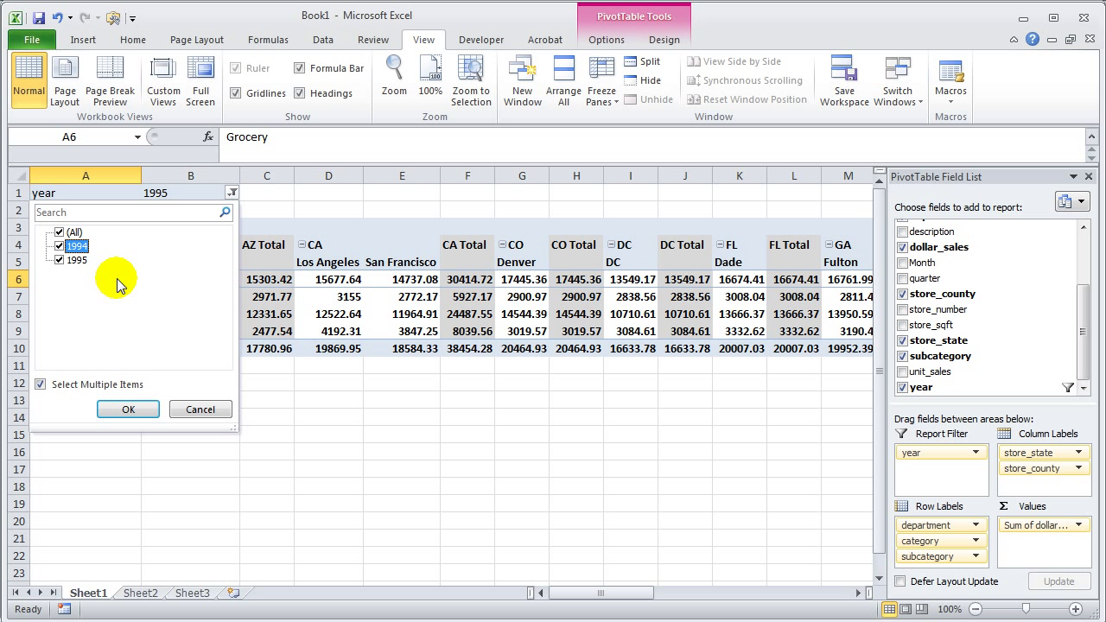
{"action": "left_click", "coordinate": [126, 412]}
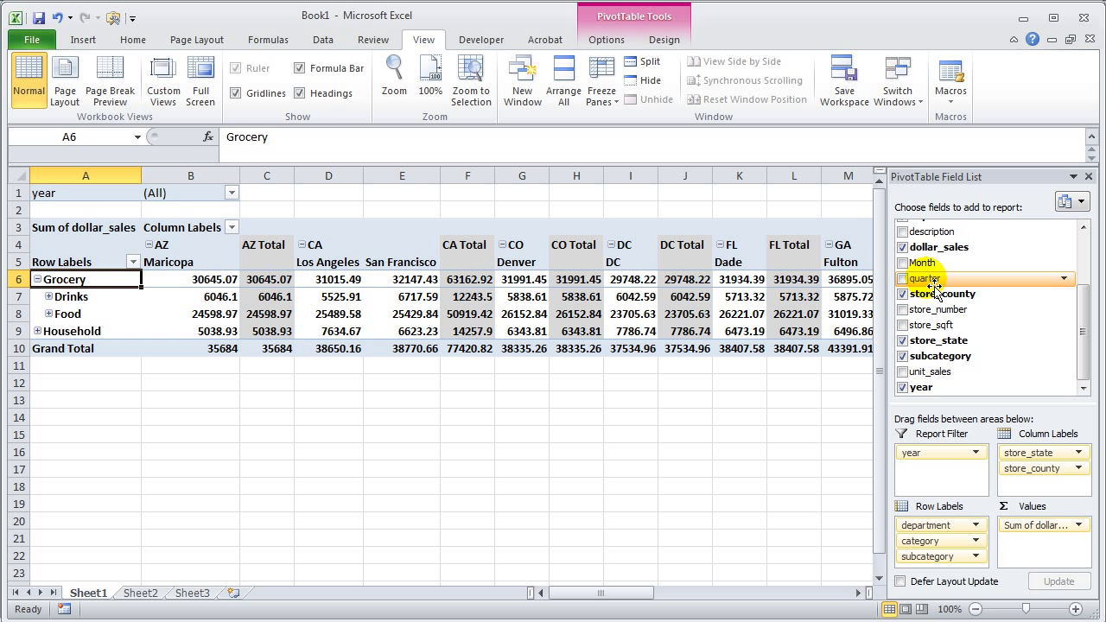
Step: Add the quarter field to the report filter beneath year, and exclude 1995 from the year filter
{"action": "left_click_drag", "start_coordinate": [934, 287], "coordinate": [973, 472]}
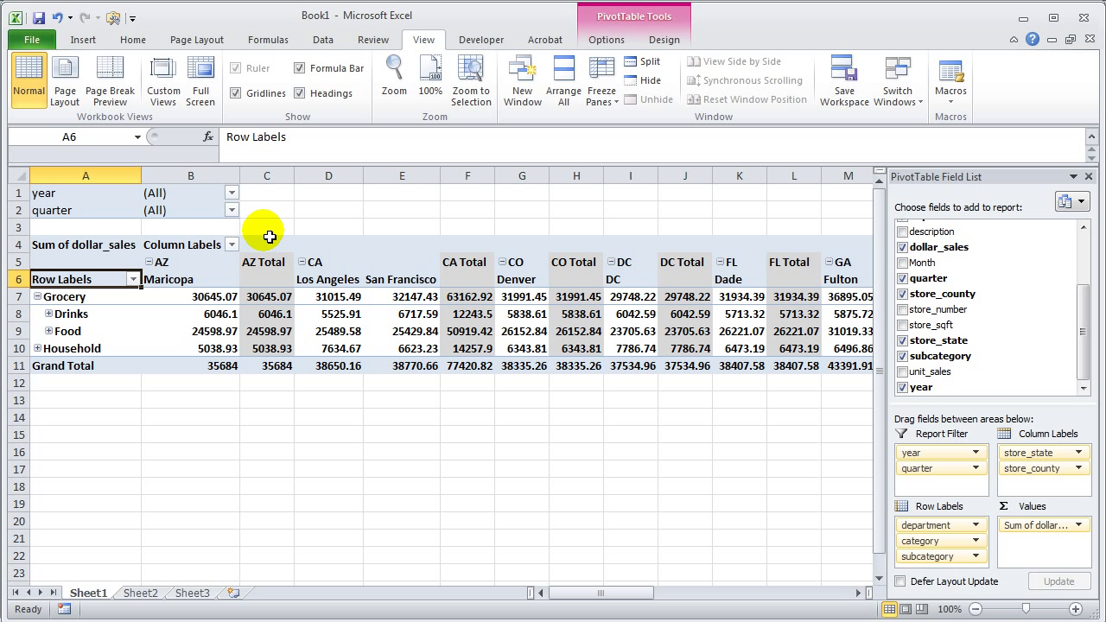
{"action": "left_click", "coordinate": [231, 193]}
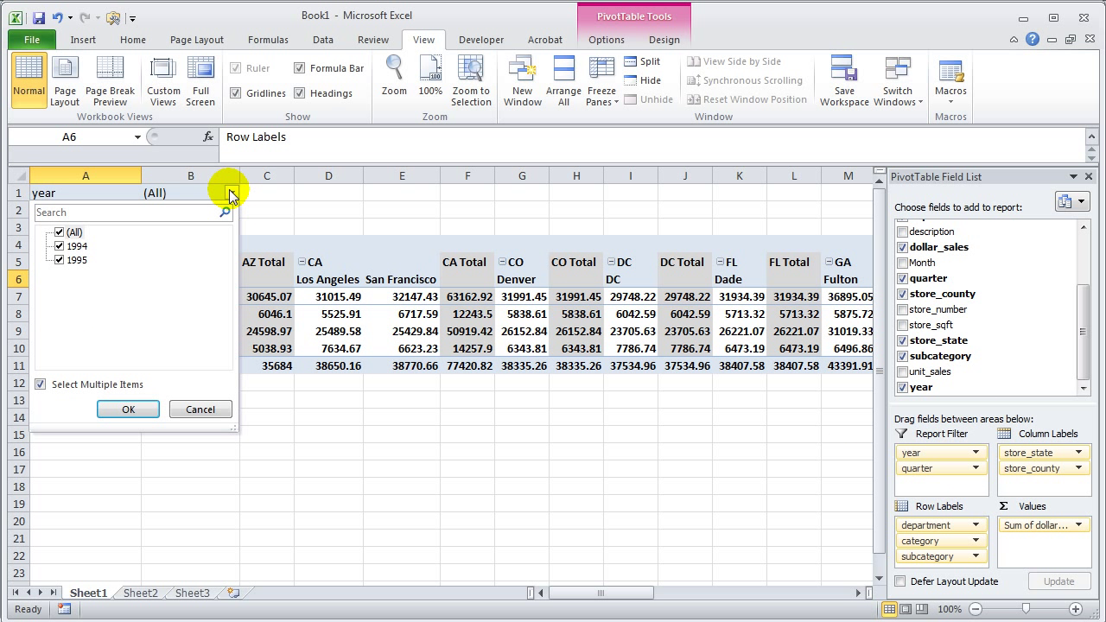
{"action": "left_click", "coordinate": [60, 260]}
{"action": "left_click", "coordinate": [127, 409]}
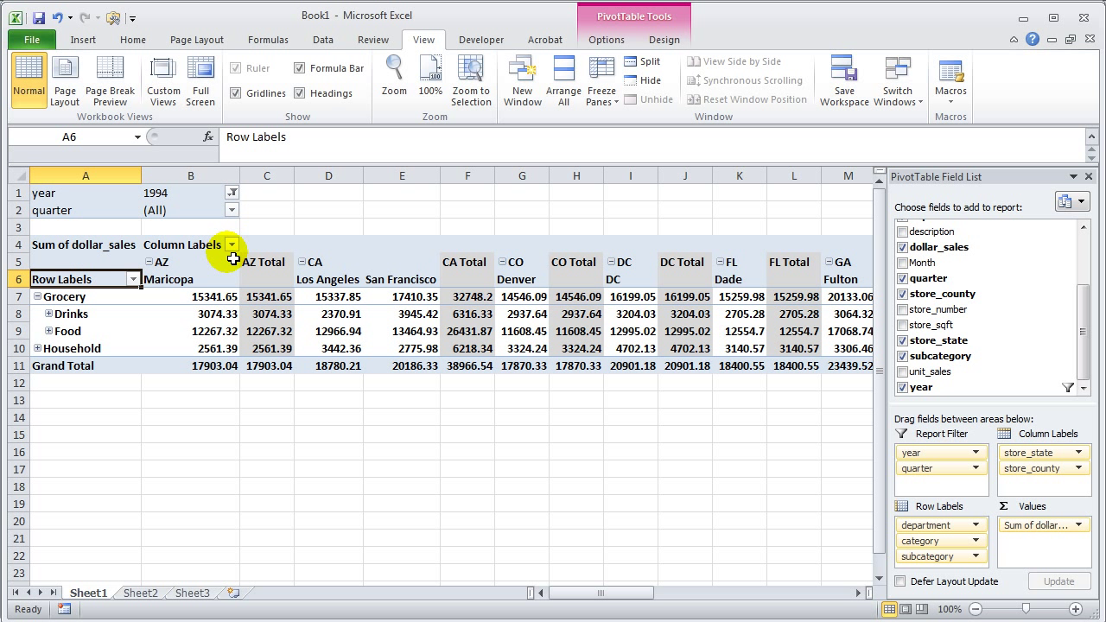
Step: Filter the PivotTable to quarter 4 and recheck the quarters offered in the filter list
{"action": "left_click", "coordinate": [231, 210]}
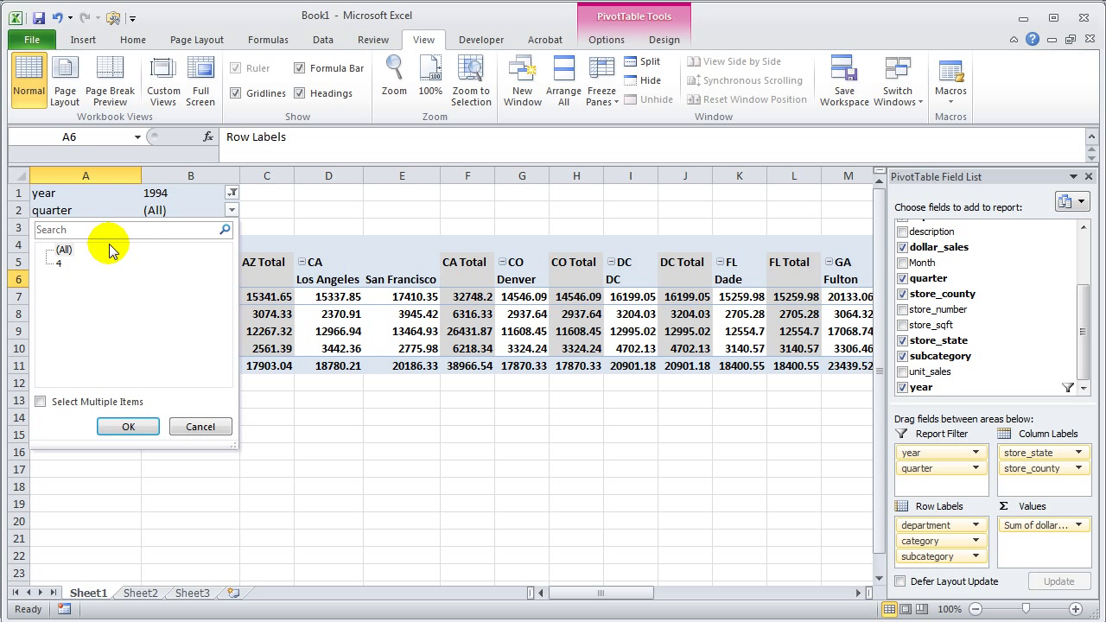
{"action": "left_click", "coordinate": [57, 263]}
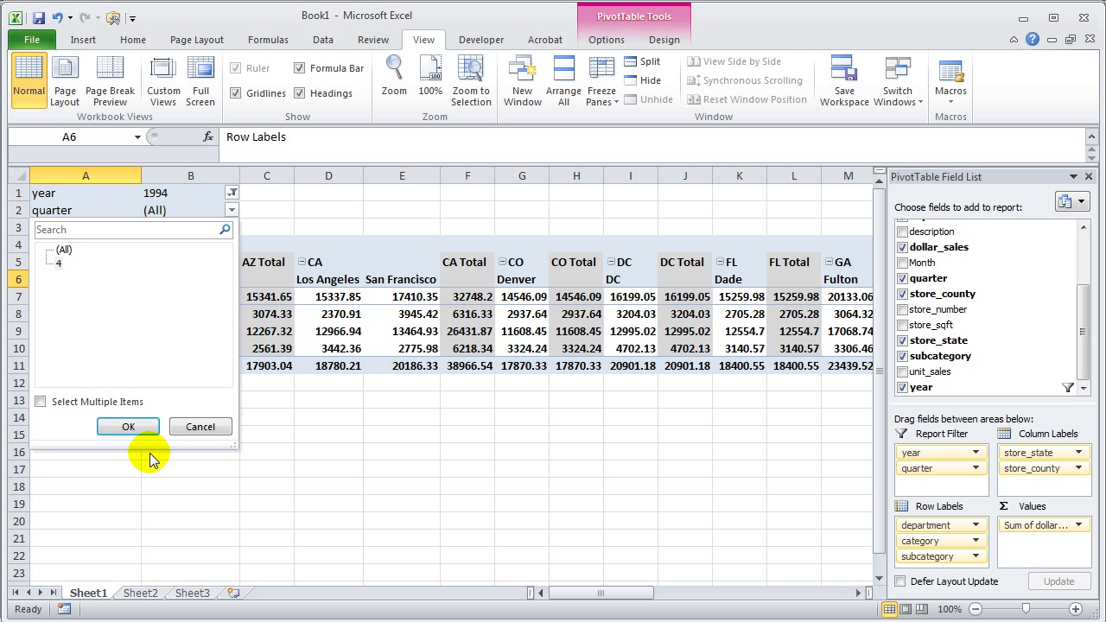
{"action": "left_click", "coordinate": [128, 427]}
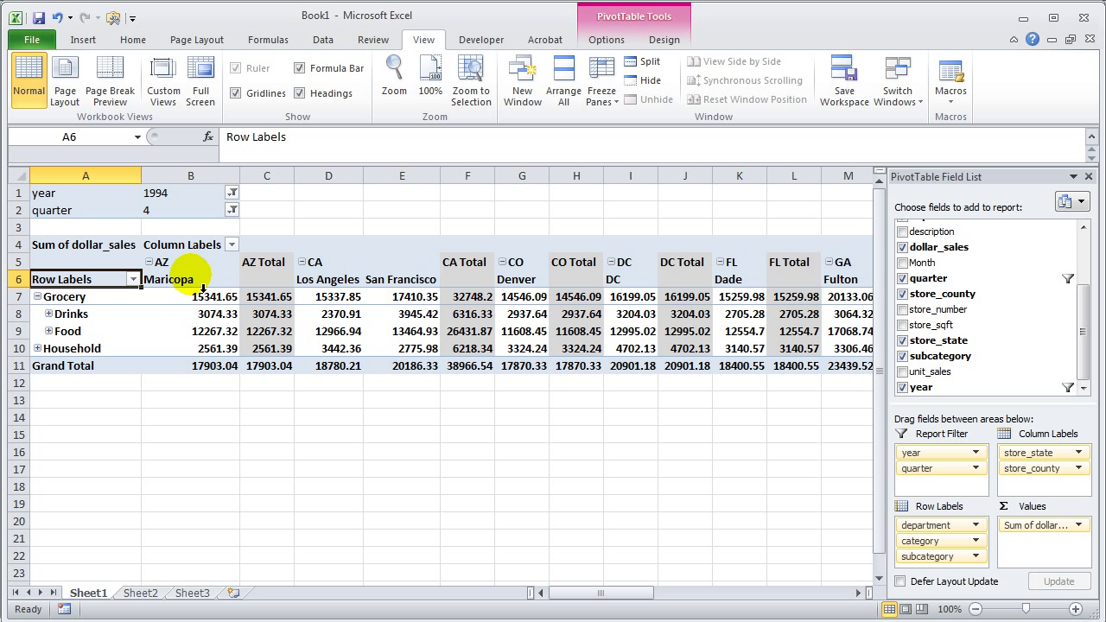
{"action": "left_click", "coordinate": [232, 212]}
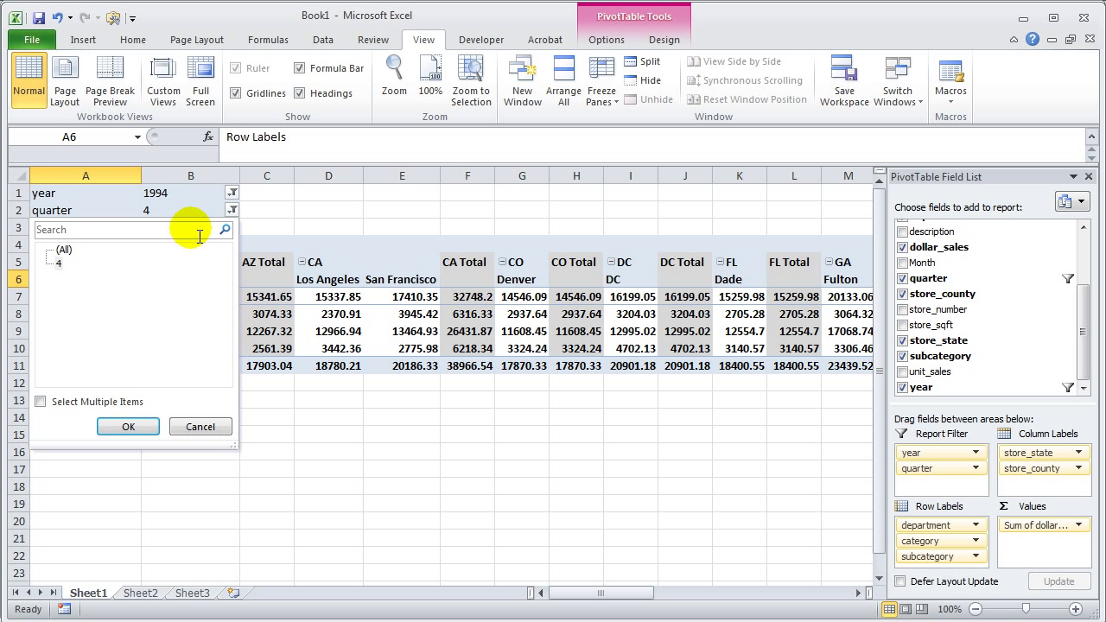
{"action": "left_click", "coordinate": [128, 427]}
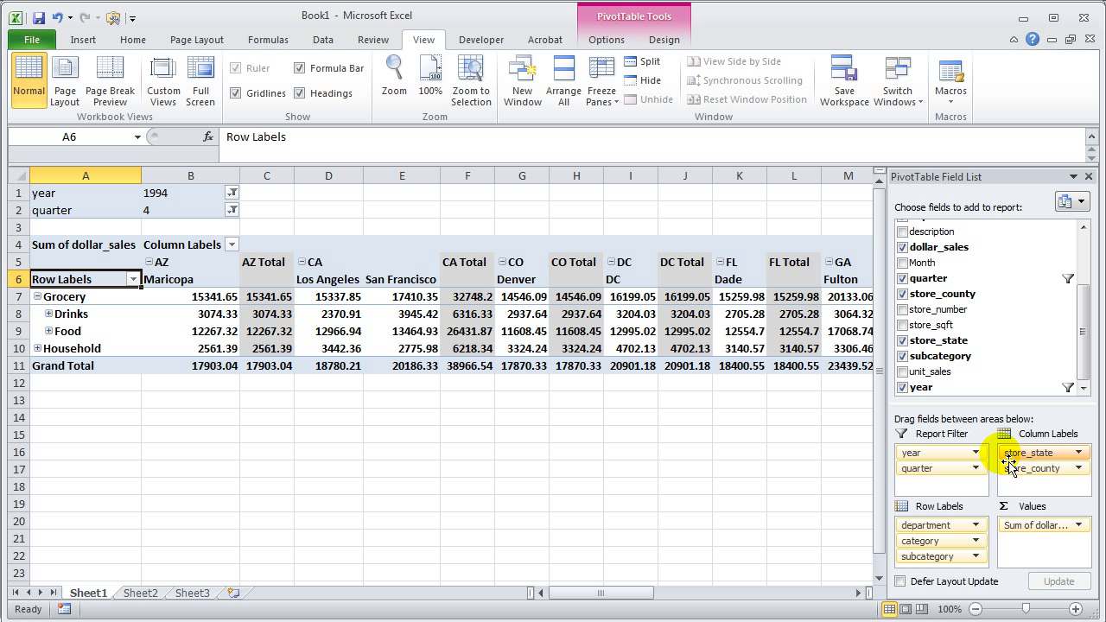
Step: Remove store_county from the column labels and add it back beneath store_state
{"action": "left_click", "coordinate": [966, 562]}
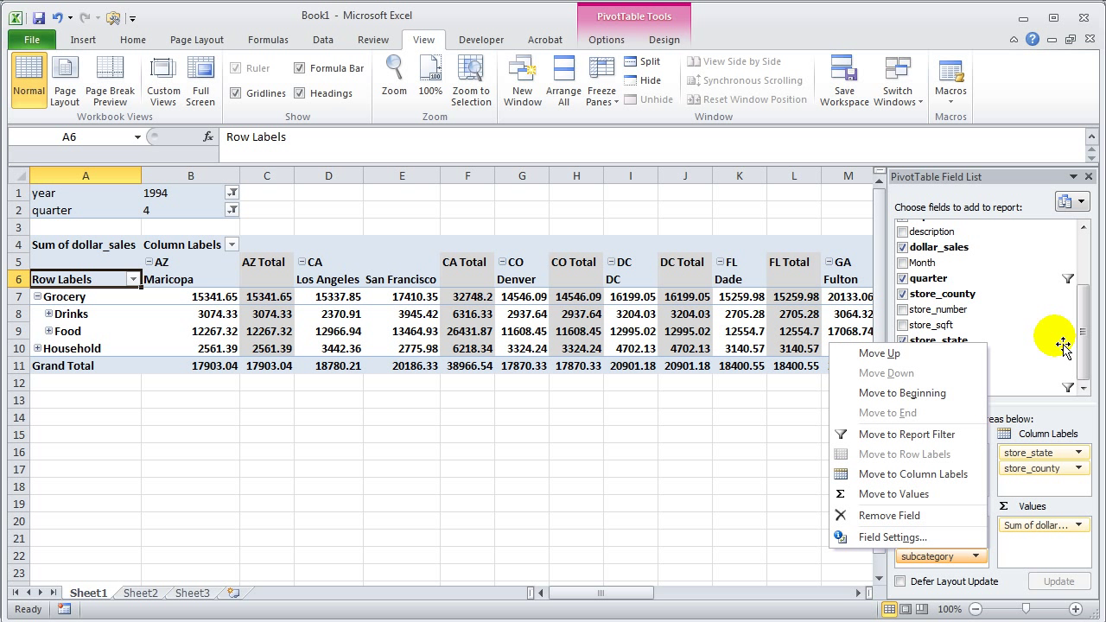
{"action": "left_click_drag", "start_coordinate": [1081, 337], "coordinate": [1088, 320]}
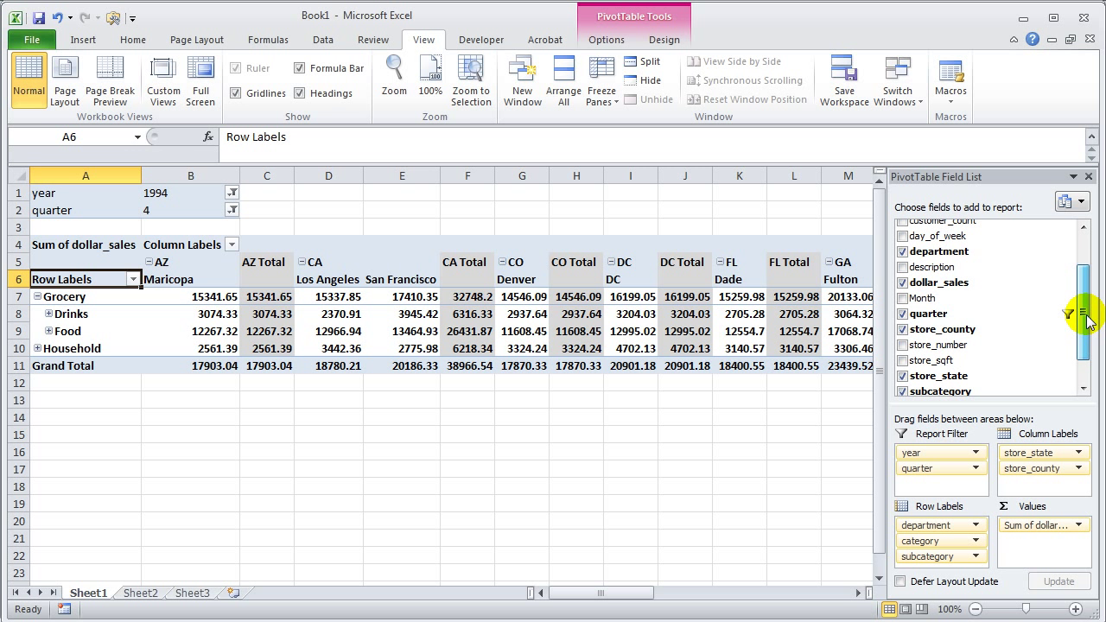
{"action": "left_click", "coordinate": [903, 331]}
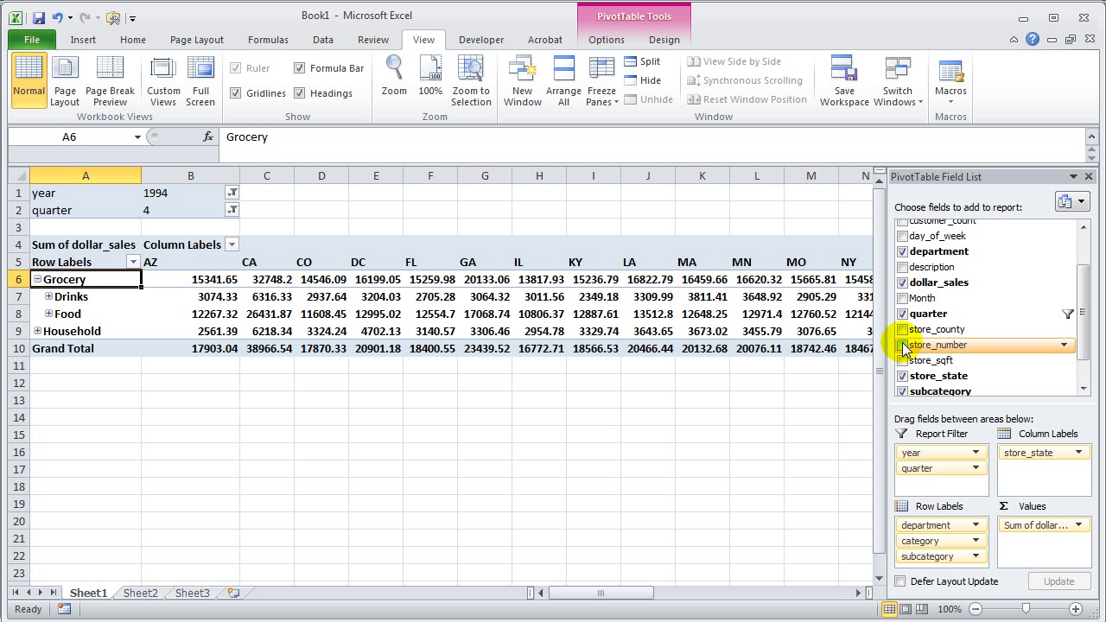
{"action": "left_click_drag", "start_coordinate": [909, 329], "coordinate": [1047, 483]}
{"action": "left_click", "coordinate": [1048, 473]}
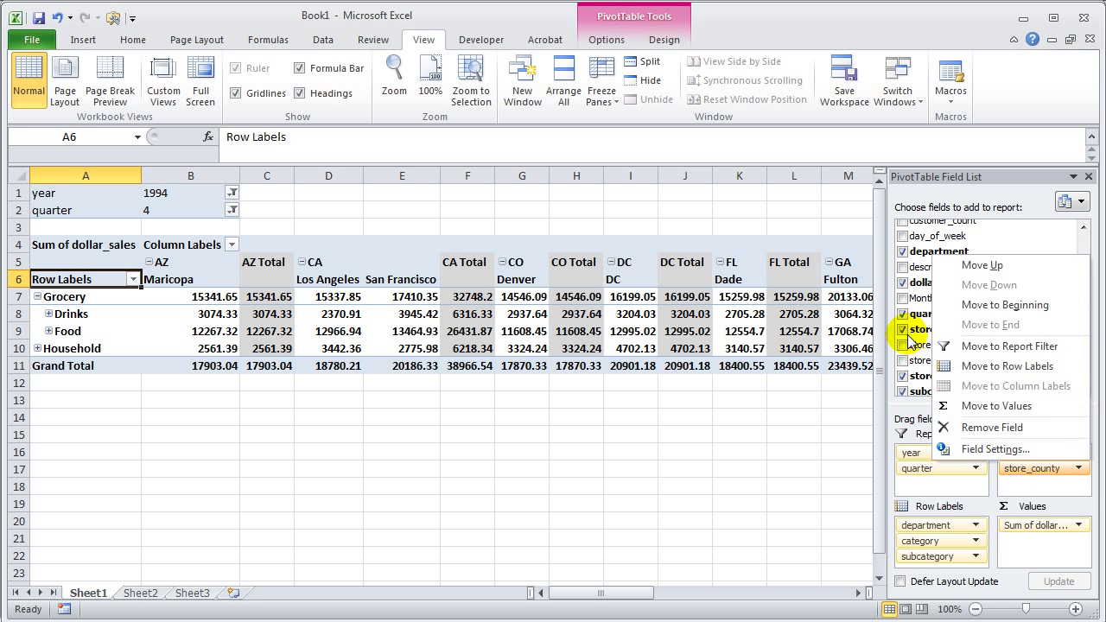
Step: Remove store_county from the column labels, and department, category and subcategory from the row labels
{"action": "left_click", "coordinate": [902, 329]}
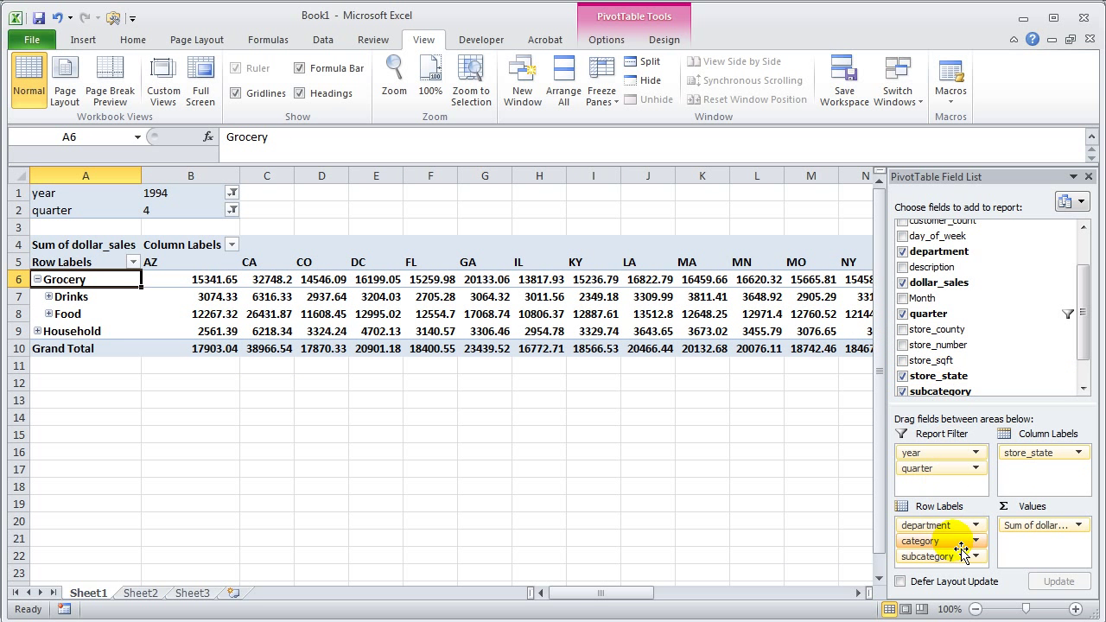
{"action": "left_click", "coordinate": [961, 544]}
{"action": "left_click", "coordinate": [968, 540]}
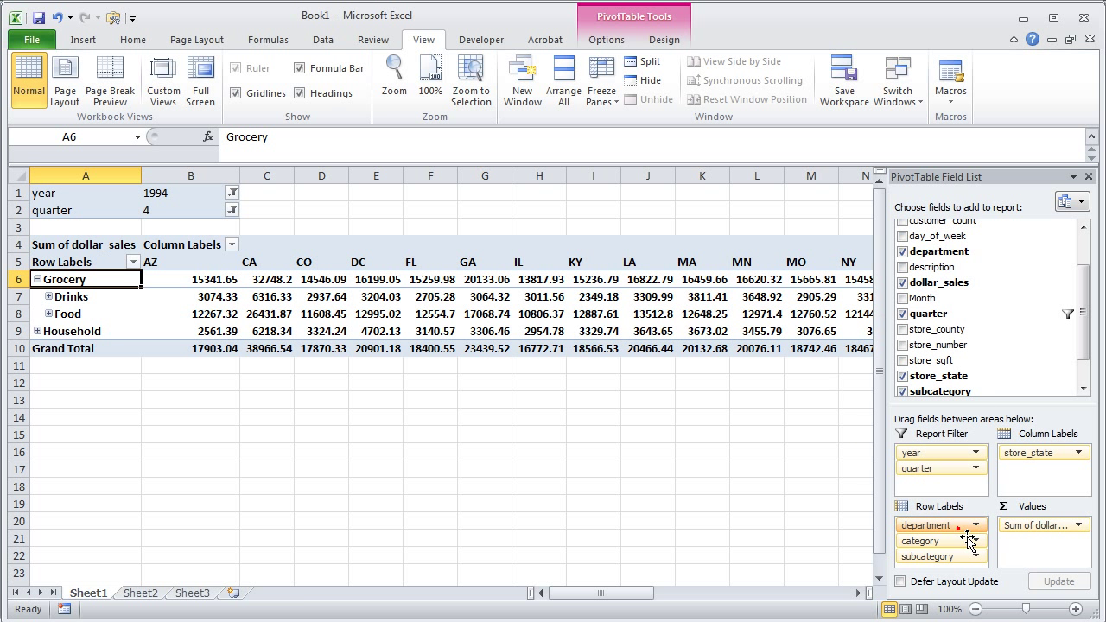
{"action": "left_click_drag", "start_coordinate": [968, 540], "coordinate": [1039, 353]}
{"action": "left_click_drag", "start_coordinate": [950, 526], "coordinate": [1016, 340]}
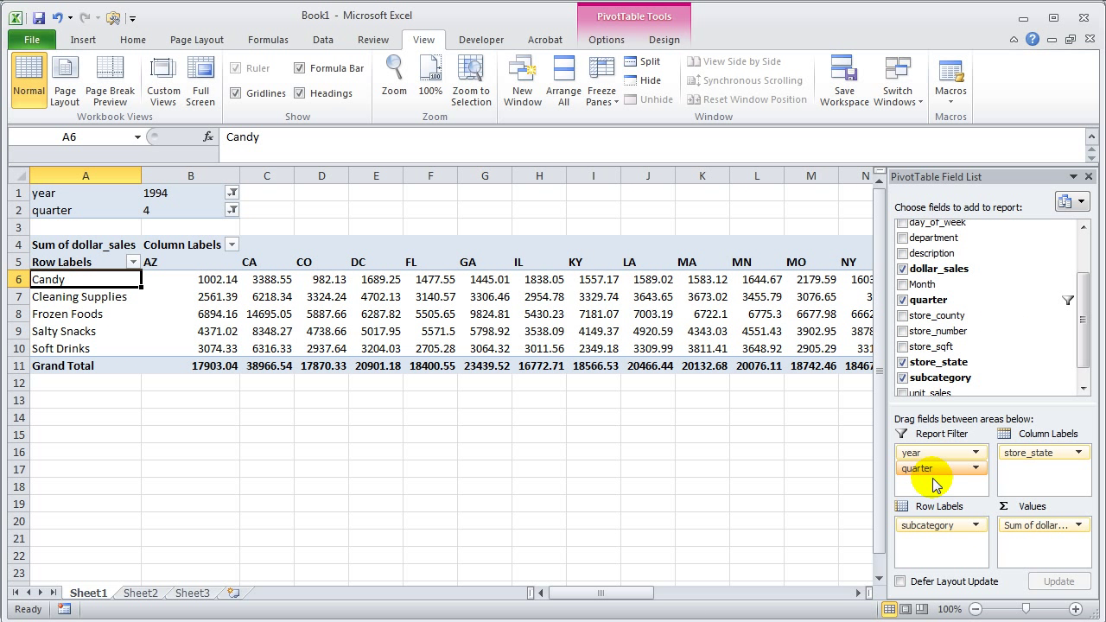
{"action": "left_click_drag", "start_coordinate": [927, 536], "coordinate": [1024, 322]}
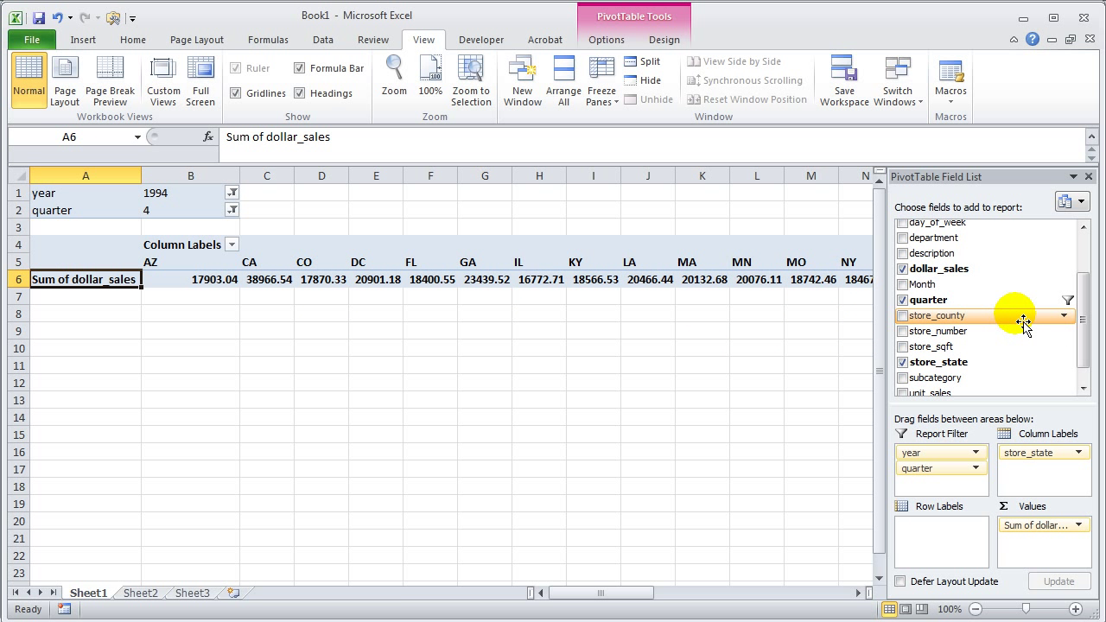
Step: Move store_state to the row labels, and add department with category beneath it to the column labels
{"action": "left_click_drag", "start_coordinate": [1038, 455], "coordinate": [966, 548]}
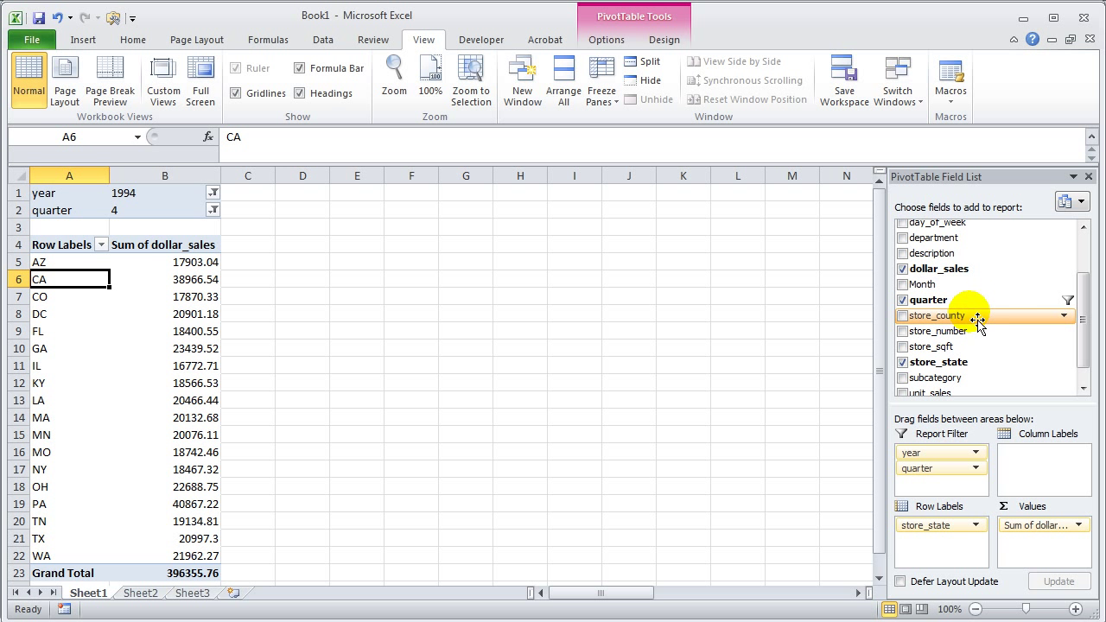
{"action": "scroll", "coordinate": [1084, 285], "scroll_direction": "up", "scroll_amount": 1}
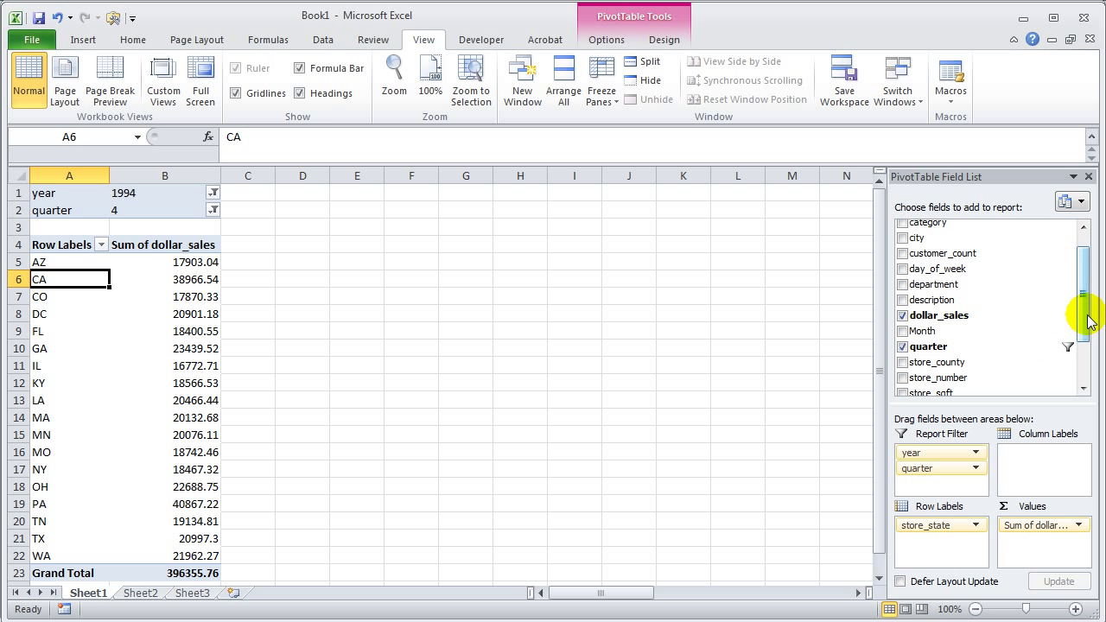
{"action": "scroll", "coordinate": [1092, 310], "scroll_direction": "up", "scroll_amount": 1}
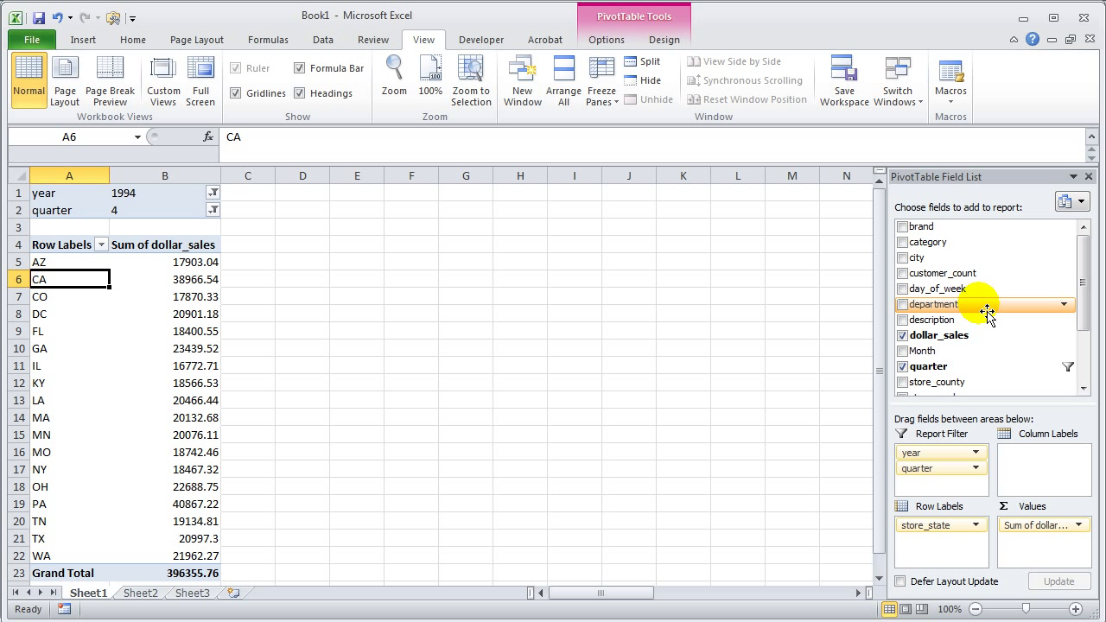
{"action": "left_click_drag", "start_coordinate": [982, 305], "coordinate": [1037, 467]}
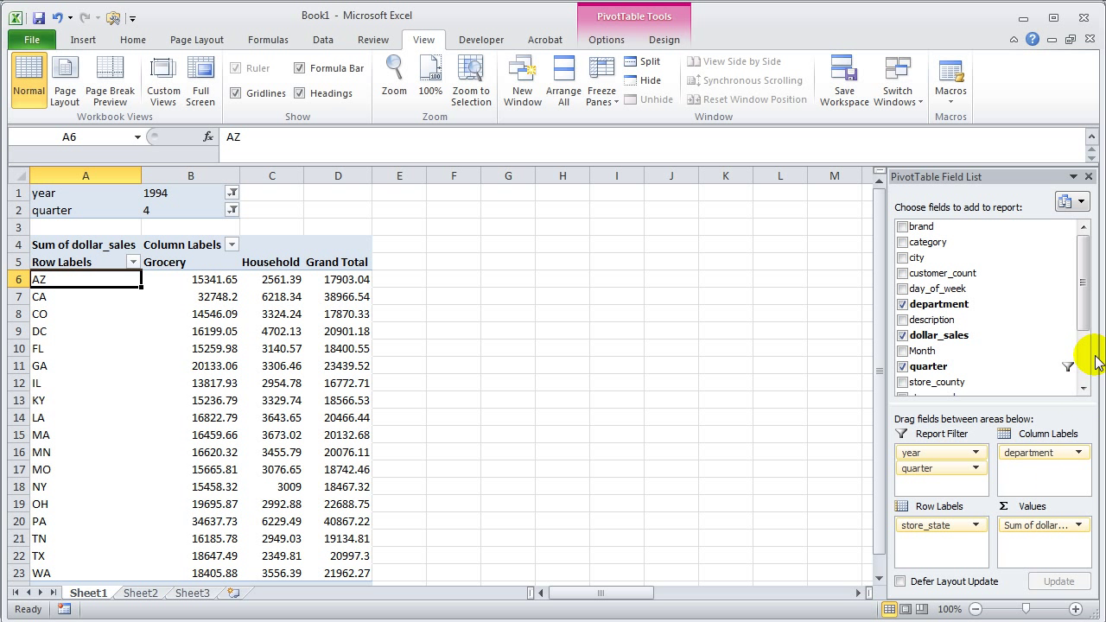
{"action": "mouse_move", "coordinate": [1086, 285]}
{"action": "left_mouse_down"}
{"action": "mouse_move", "coordinate": [1086, 346]}
{"action": "mouse_move", "coordinate": [1089, 280]}
{"action": "left_mouse_up"}
{"action": "left_click_drag", "start_coordinate": [923, 249], "coordinate": [1069, 471]}
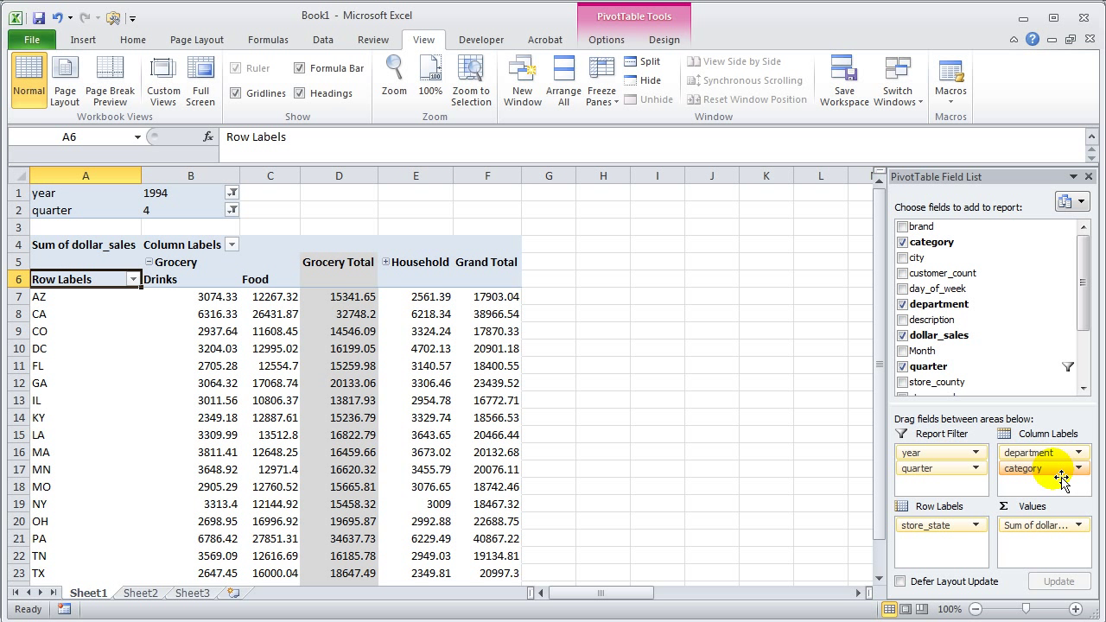